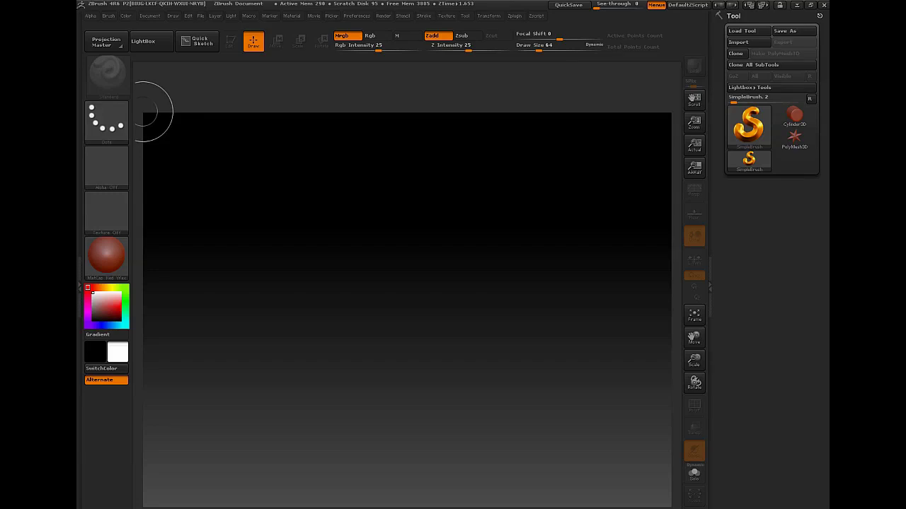
# Open the left tray, dock the Tool palette below Material, and collapse both palettes
pyautogui.click(80, 283)
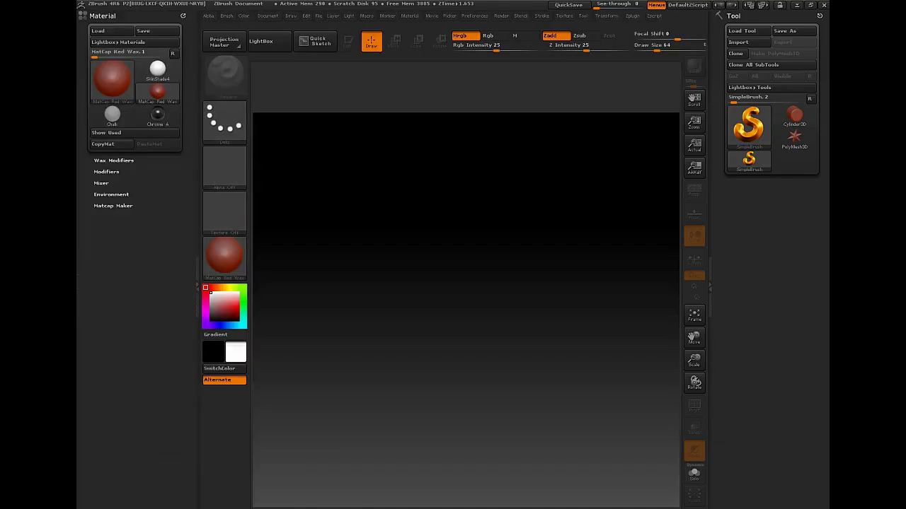
pyautogui.click(269, 41)
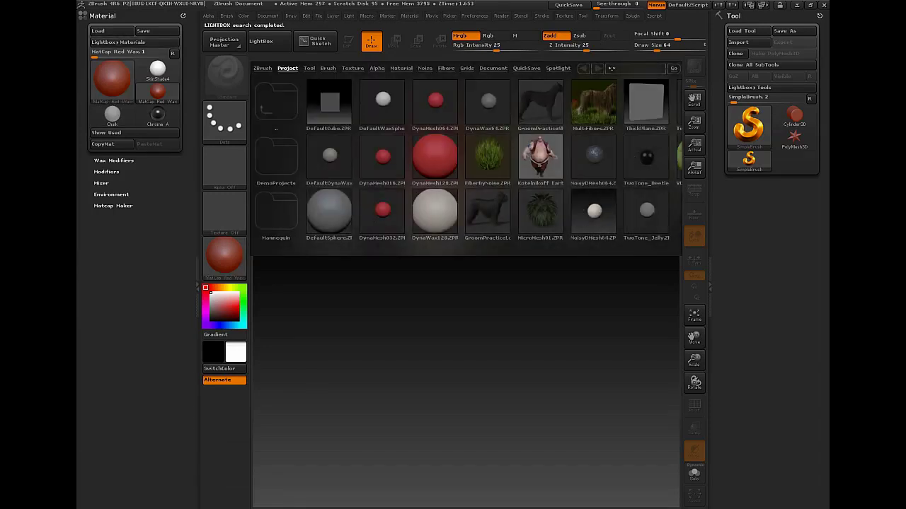
pyautogui.moveTo(719, 15); pyautogui.dragTo(120, 221)
pyautogui.click(261, 41)
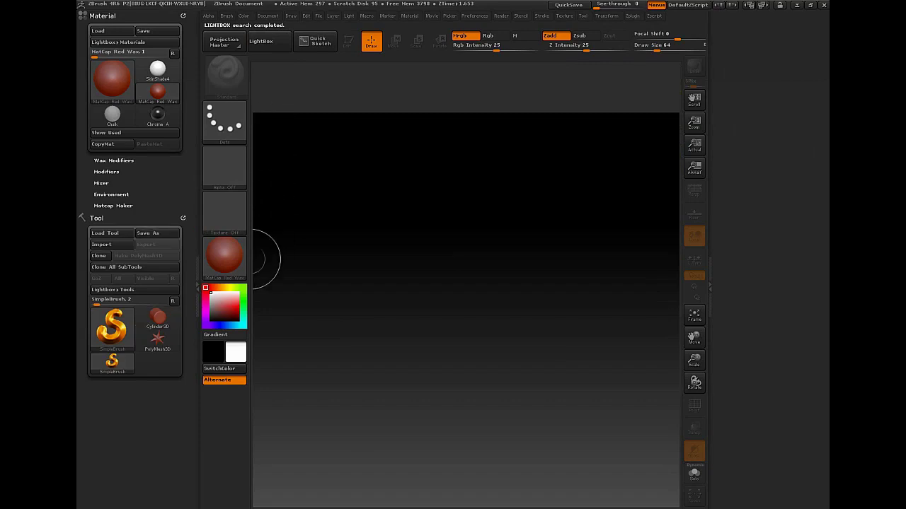
pyautogui.click(96, 218)
pyautogui.click(101, 16)
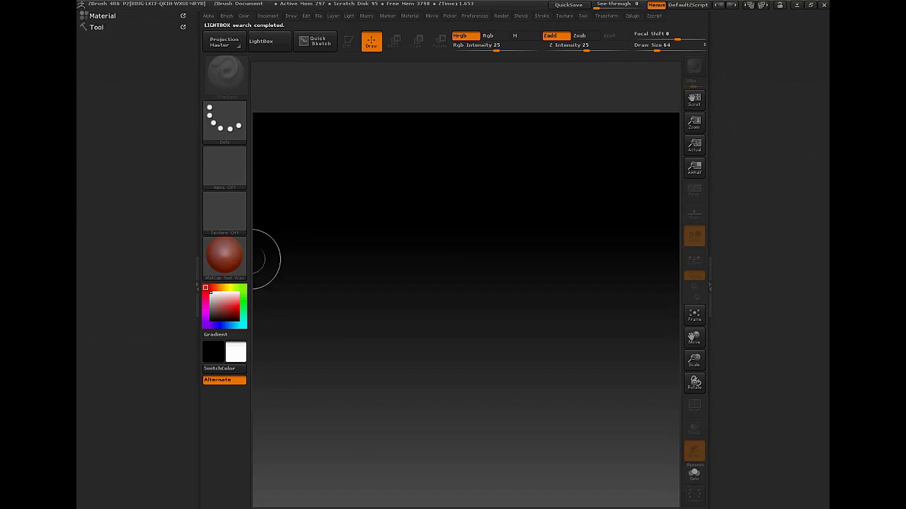
# Dock the Alpha and Brush palettes below Tool in the left tray and collapse them
pyautogui.click(208, 15)
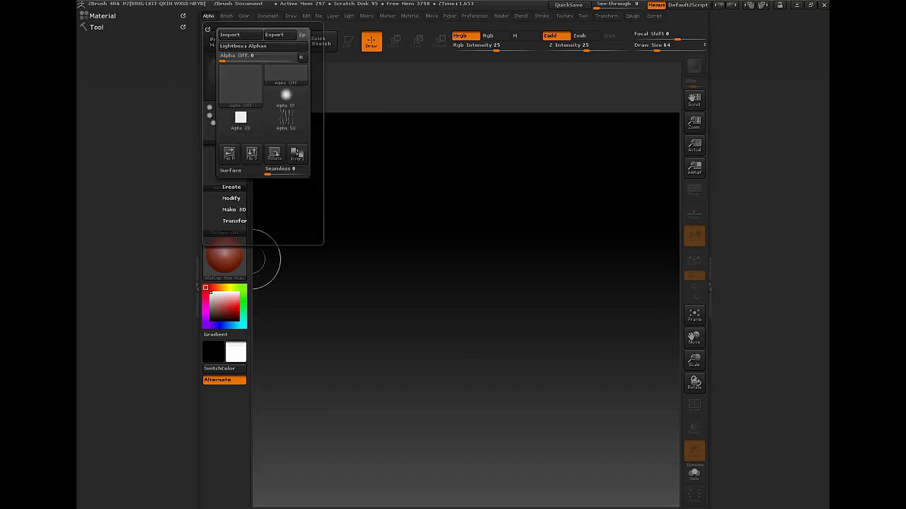
pyautogui.moveTo(207, 29); pyautogui.dragTo(135, 43)
pyautogui.click(226, 16)
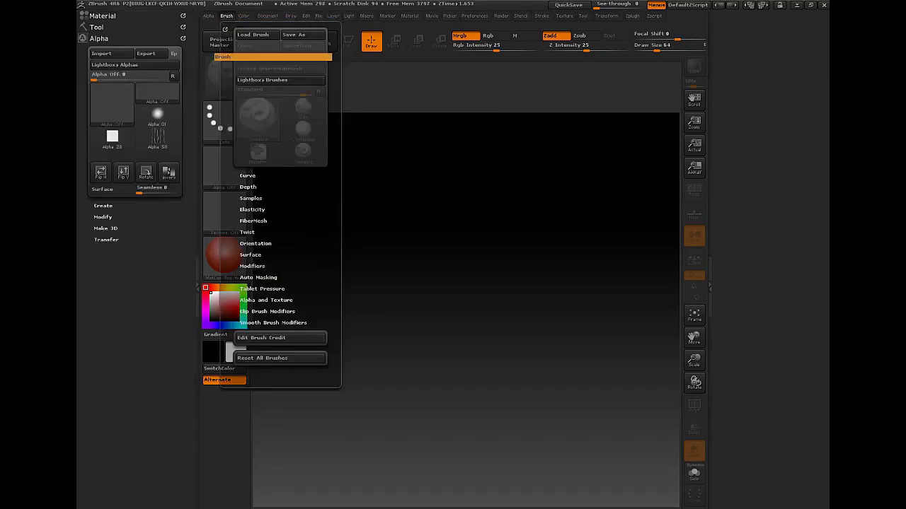
pyautogui.moveTo(212, 93); pyautogui.dragTo(135, 259)
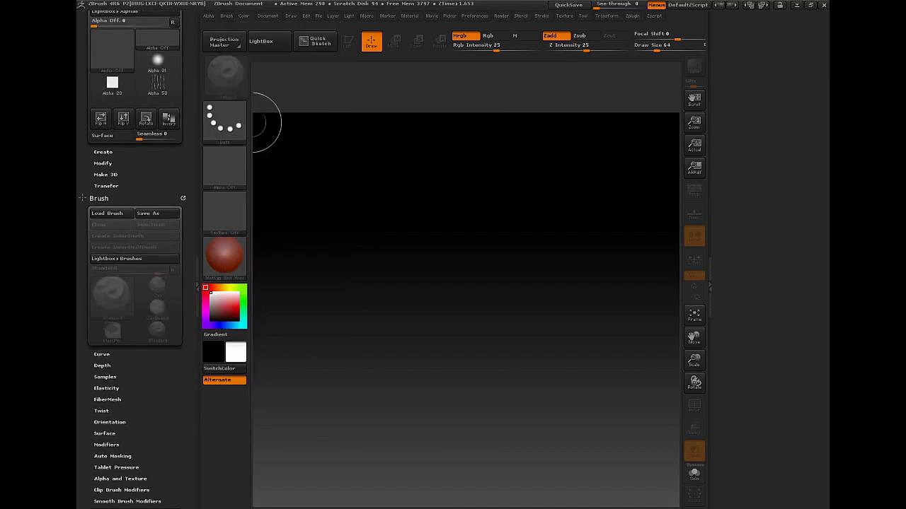
pyautogui.click(99, 198)
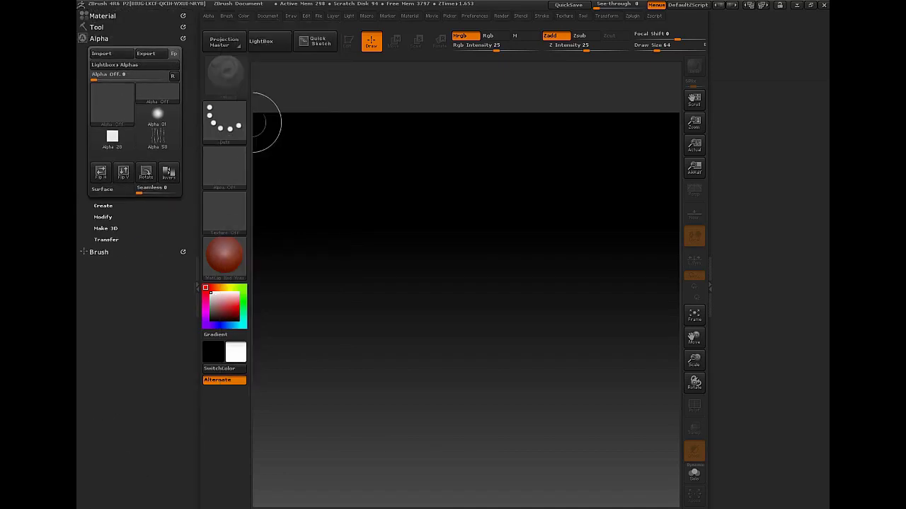
pyautogui.click(99, 38)
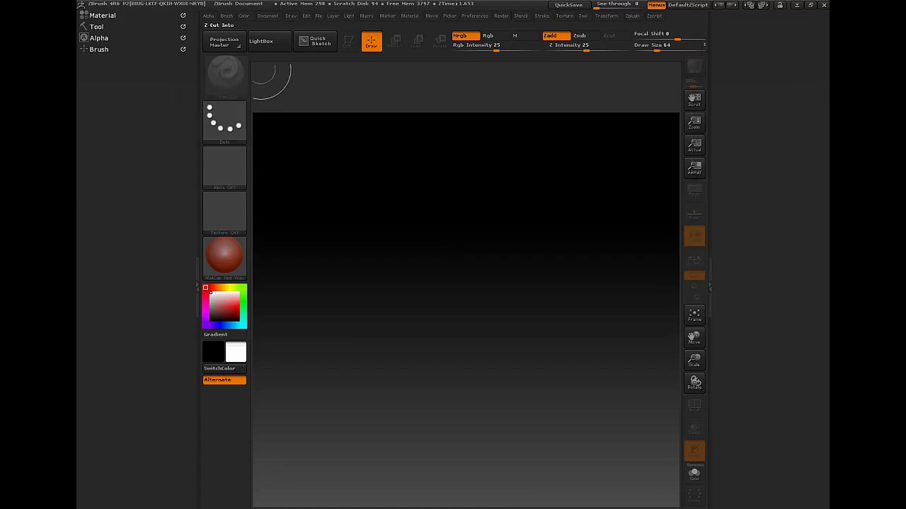
# Dock the Render and Light palettes in the right tray and collapse them
pyautogui.click(500, 15)
pyautogui.click(498, 31)
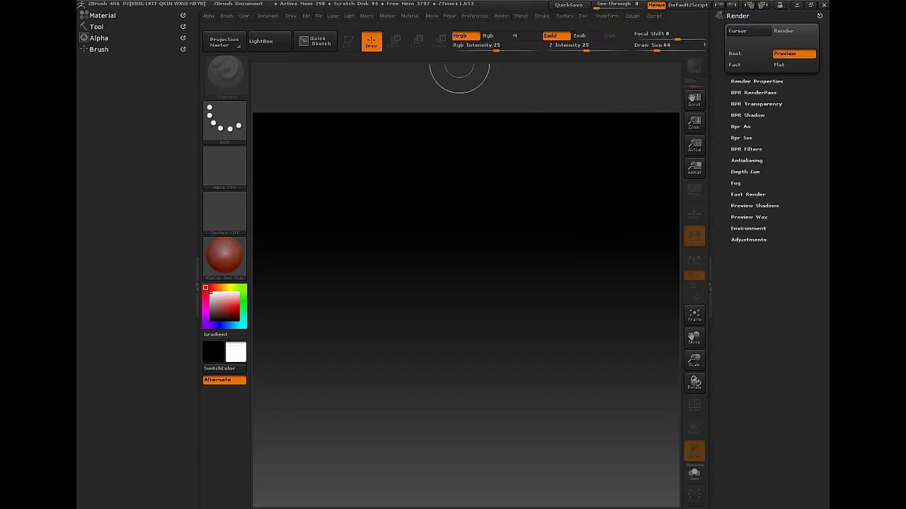
pyautogui.click(349, 16)
pyautogui.moveTo(349, 29); pyautogui.dragTo(722, 119)
pyautogui.click(735, 16)
pyautogui.click(738, 26)
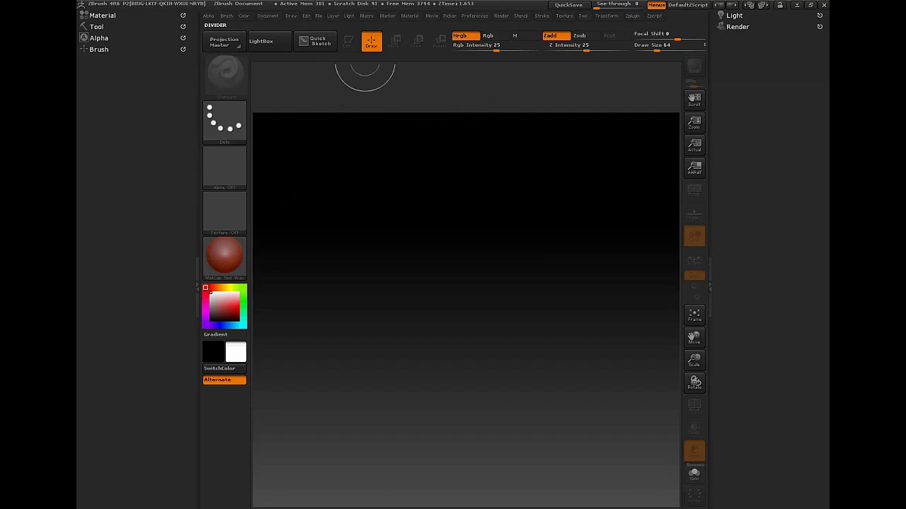
# Dock the Preferences palette below Brush with its Config section expanded and turn on Enable Customize
pyautogui.click(474, 16)
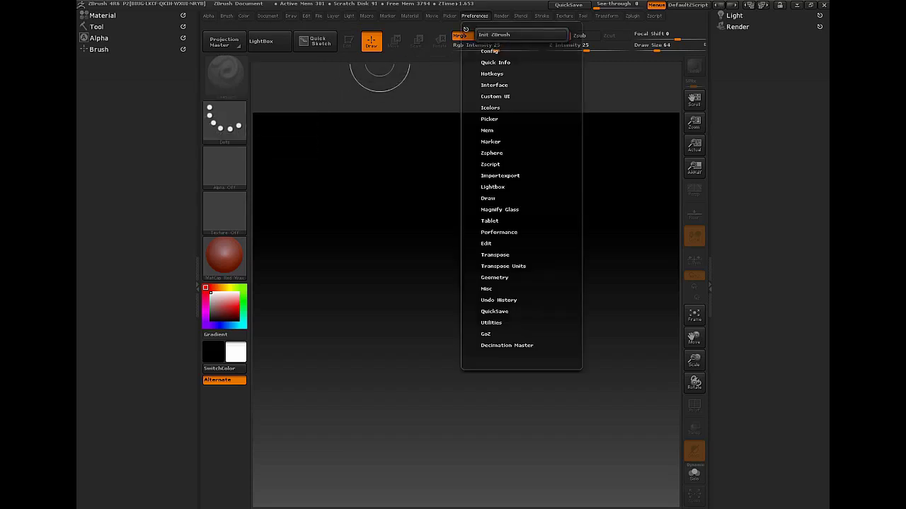
pyautogui.click(489, 51)
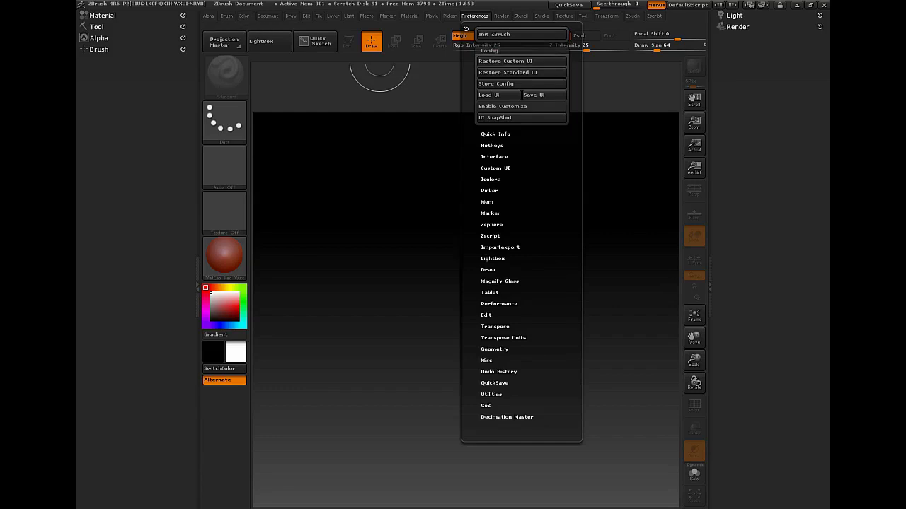
pyautogui.moveTo(466, 29); pyautogui.dragTo(138, 90)
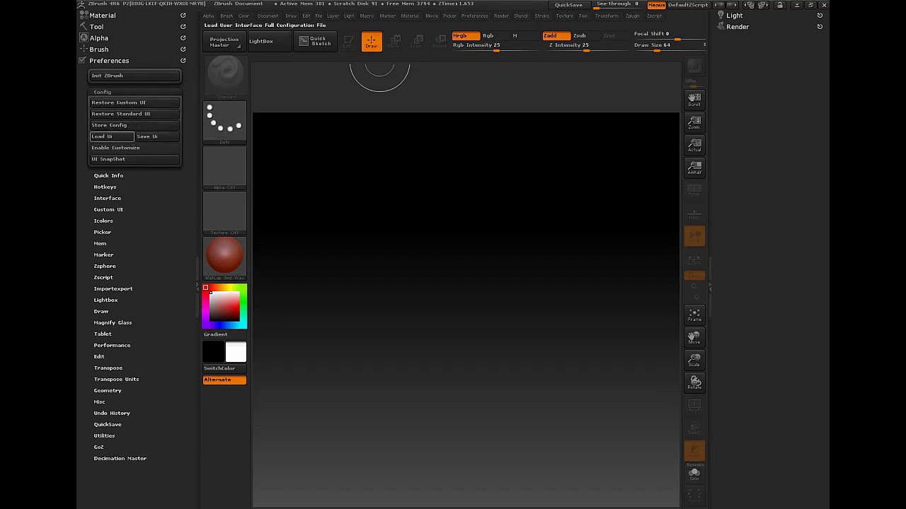
pyautogui.click(135, 147)
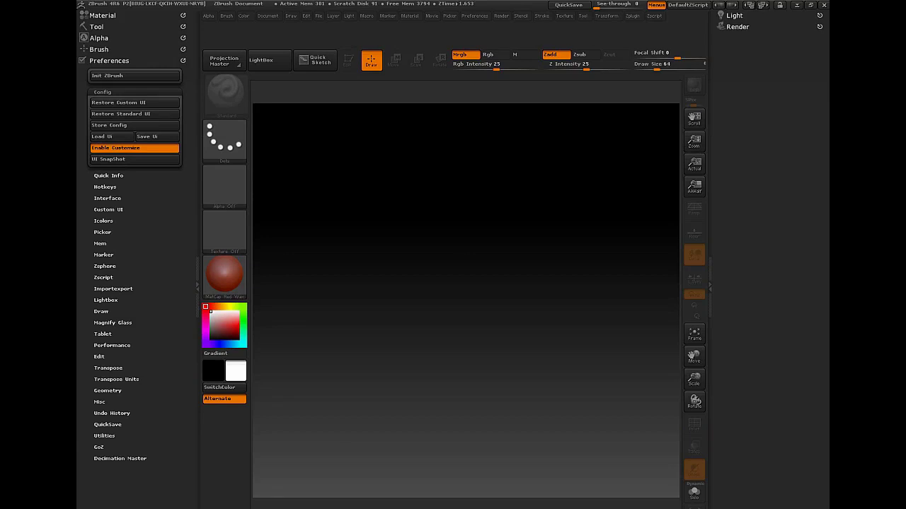
# Hide the right tray to widen the canvas, keeping Enable Customize on
pyautogui.click(709, 297)
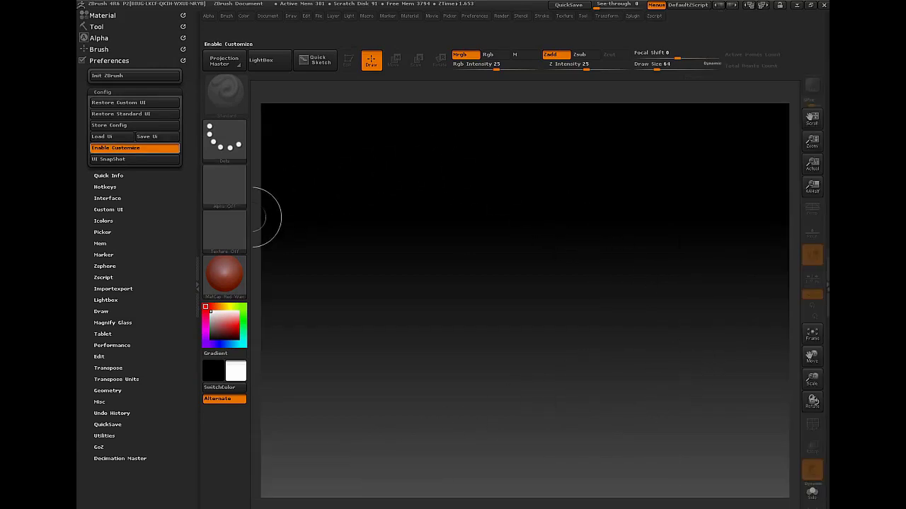
pyautogui.click(139, 147)
pyautogui.click(138, 148)
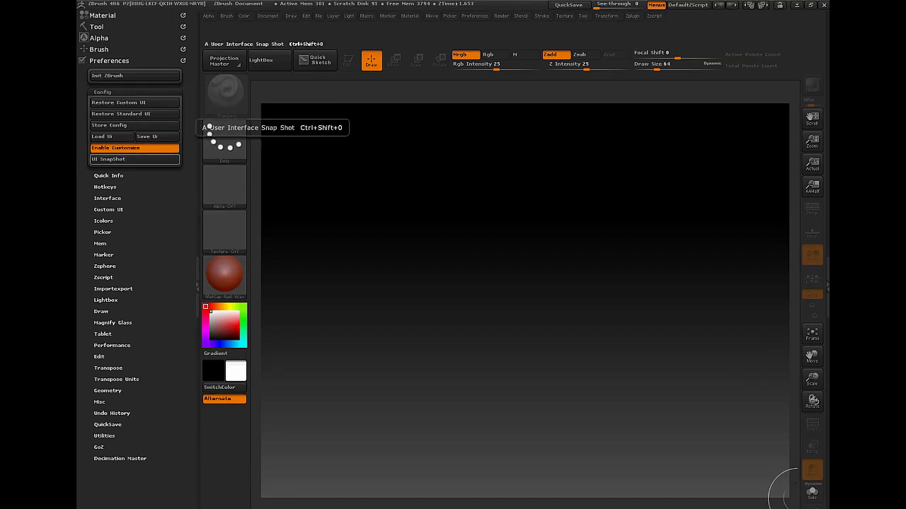
pyautogui.moveTo(224, 276)
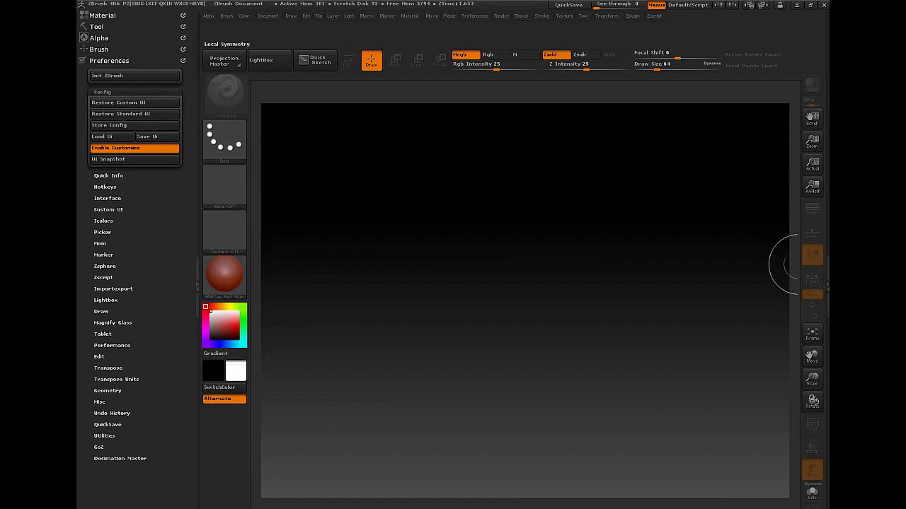
pyautogui.click(825, 283)
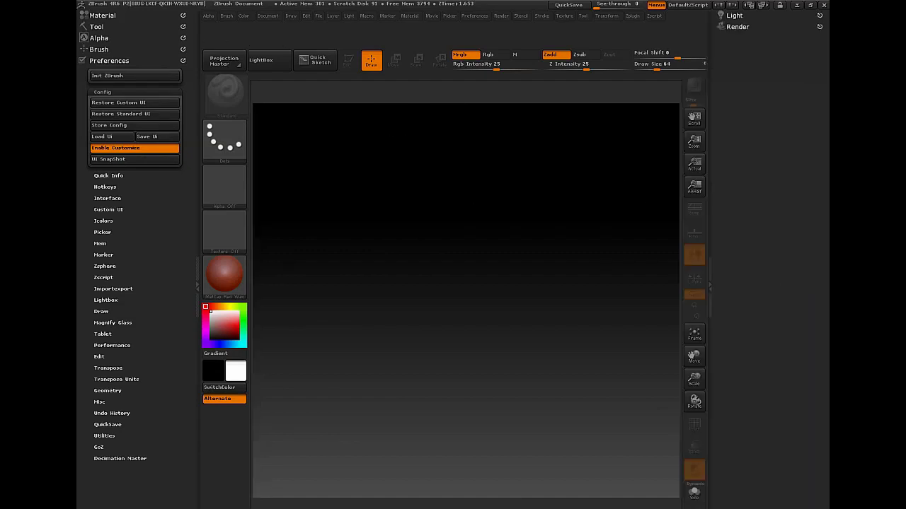
pyautogui.click(708, 286)
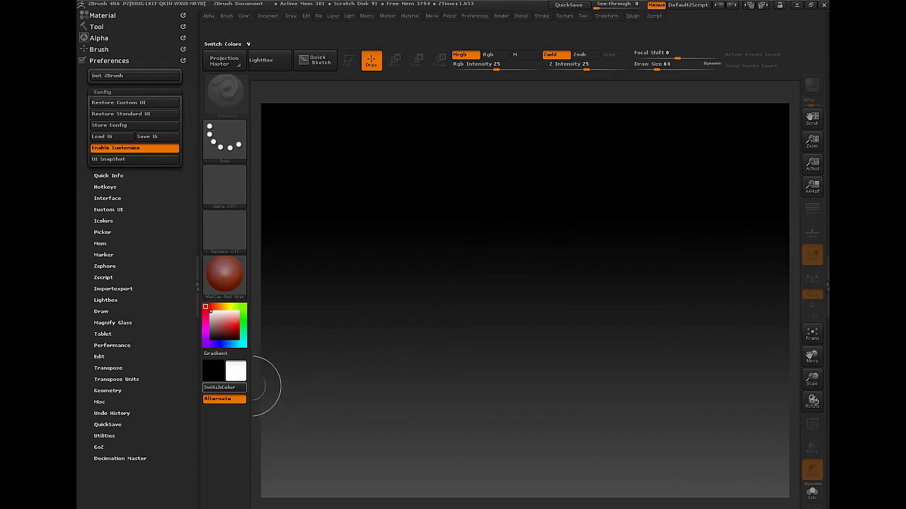
# Remove the black and white color swatches from the shelf and collapse the Preferences palette
pyautogui.keyDown('ctrl'); pyautogui.keyDown('alt'); pyautogui.moveTo(236, 371); pyautogui.dragTo(344, 384); pyautogui.keyUp('alt'); pyautogui.keyUp('ctrl')
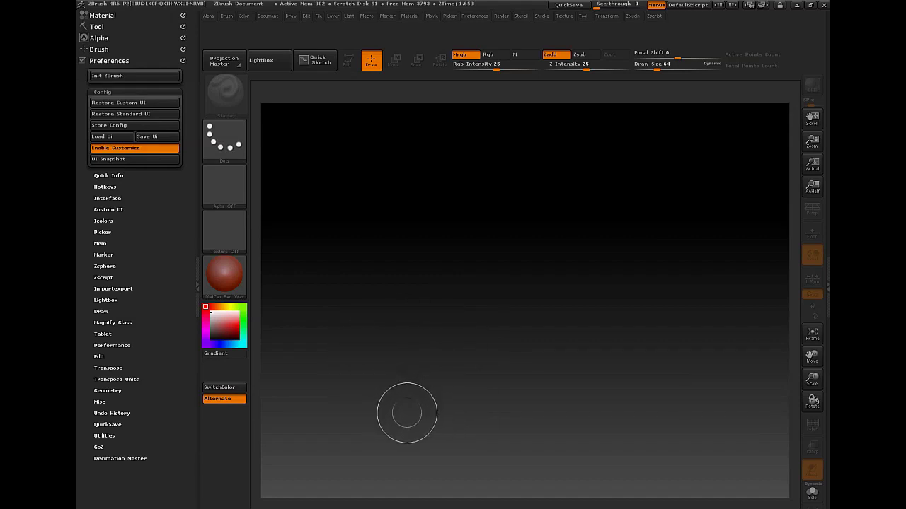
pyautogui.moveTo(224, 141)
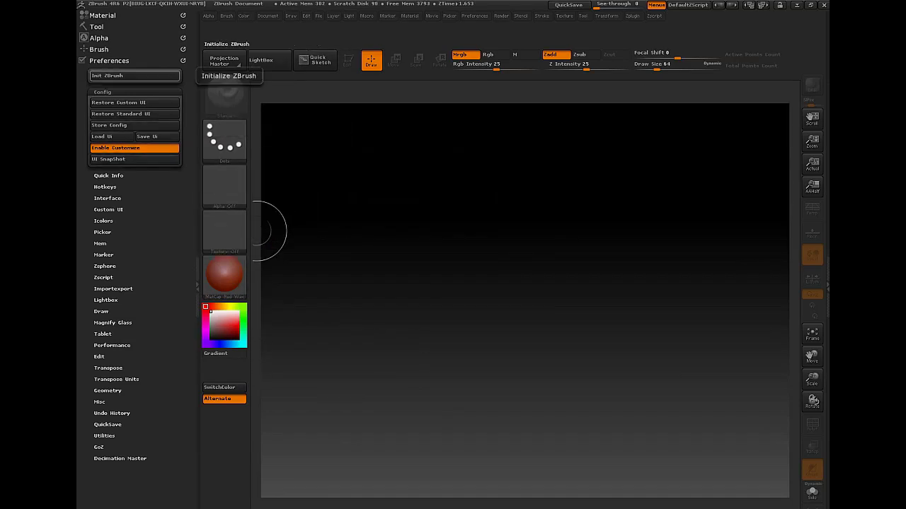
pyautogui.click(109, 61)
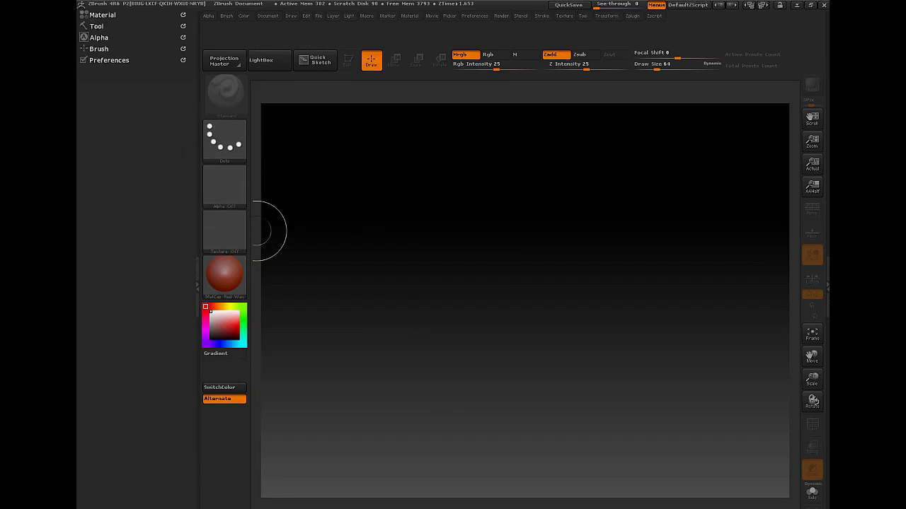
# Draw a Sphere3D in the middle of the canvas, switch it to Edit mode, and collapse the Tool palette
pyautogui.click(99, 50)
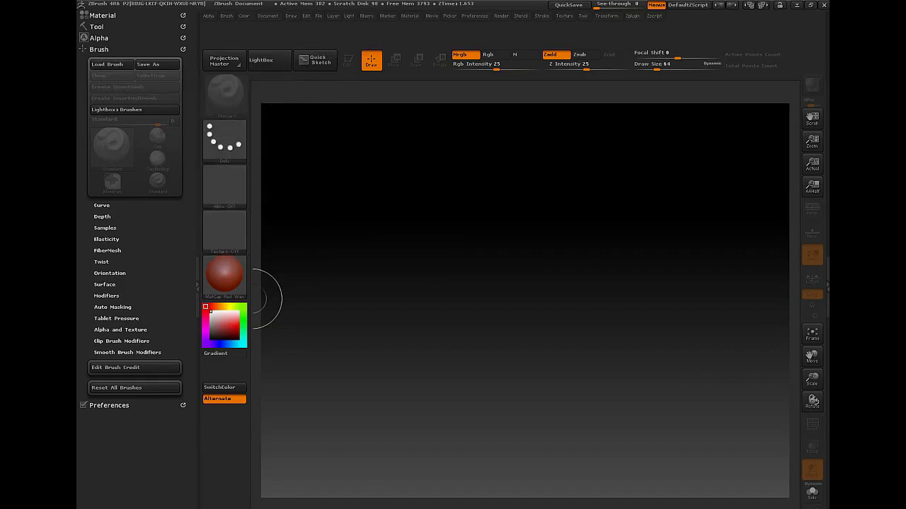
pyautogui.click(96, 27)
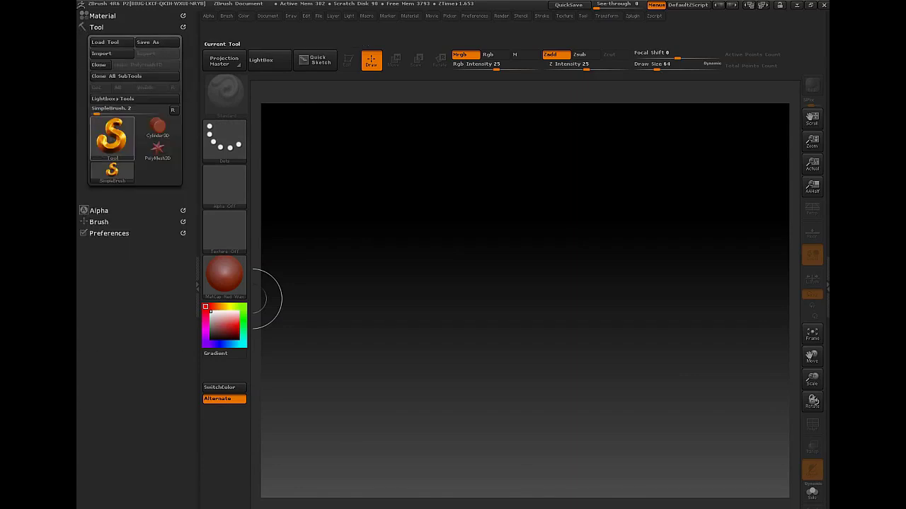
pyautogui.click(111, 136)
pyautogui.click(121, 180)
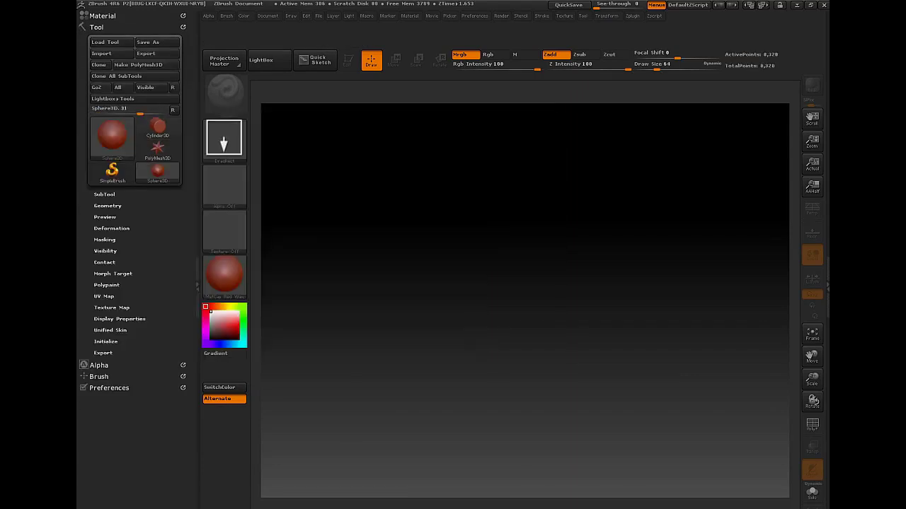
pyautogui.moveTo(486, 254); pyautogui.dragTo(494, 447)
pyautogui.click(347, 60)
pyautogui.moveTo(320, 159)
pyautogui.keyDown('alt'); pyautogui.mouseDown()
pyautogui.moveTo(378, 215)
pyautogui.moveTo(358, 210)
pyautogui.mouseUp(); pyautogui.keyUp('alt')
pyautogui.click(97, 28)
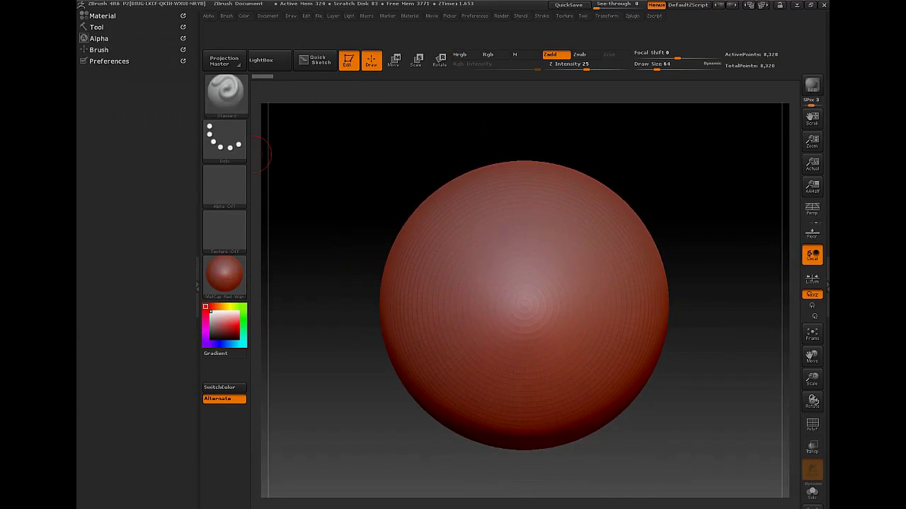
# Expand the Brush palette, assign Smooth as the smoothing brush, and choose the Spiral brush
pyautogui.click(99, 50)
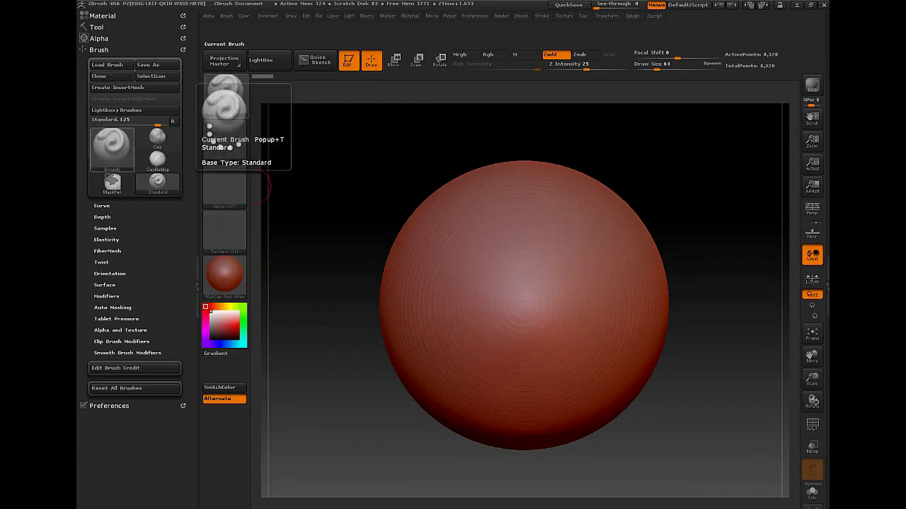
pyautogui.click(224, 107)
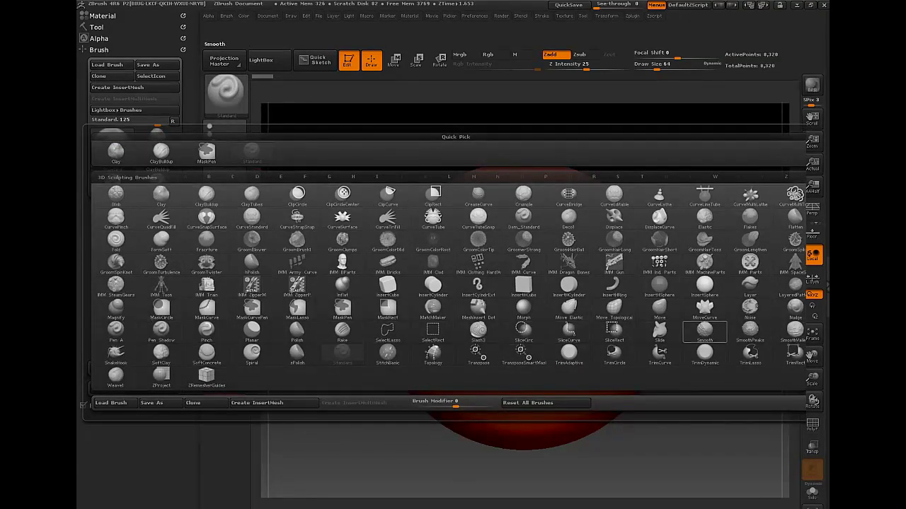
pyautogui.click(704, 331)
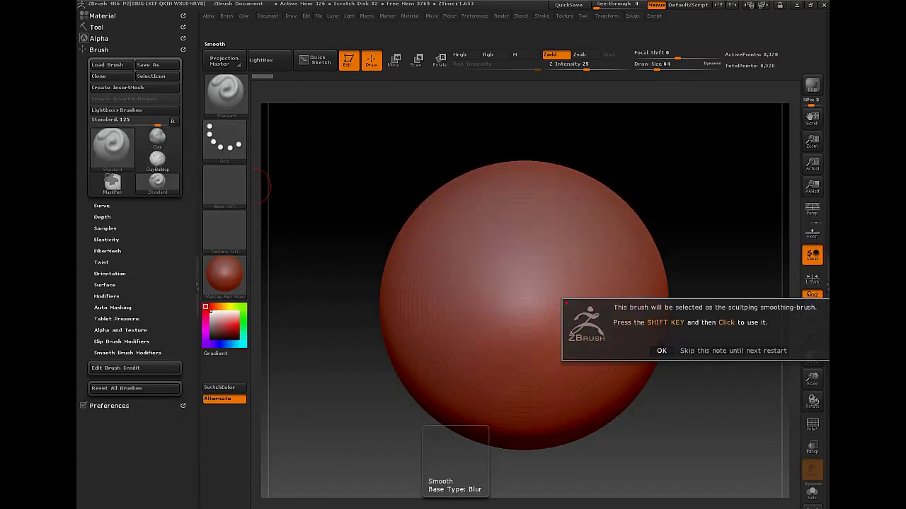
pyautogui.click(662, 351)
pyautogui.click(112, 145)
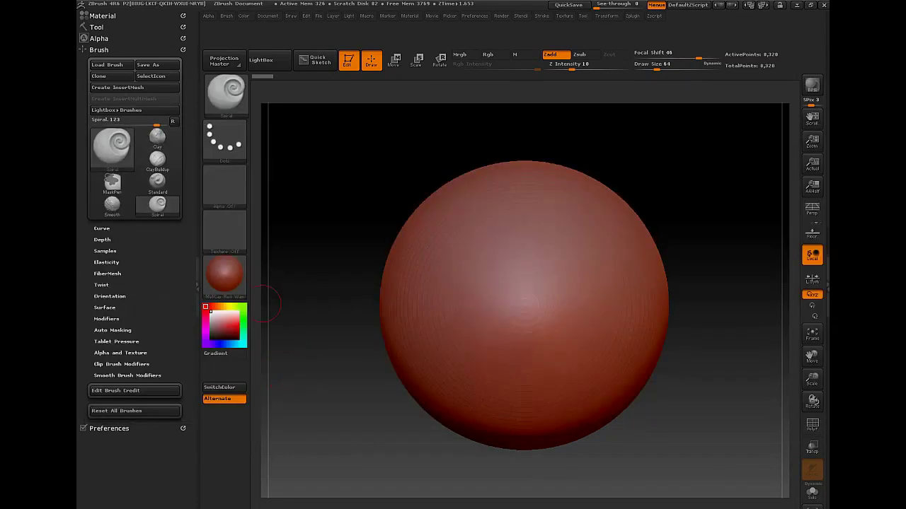
# Choose the CurveTube brush and switch to the ClayBuildup brush
pyautogui.click(225, 92)
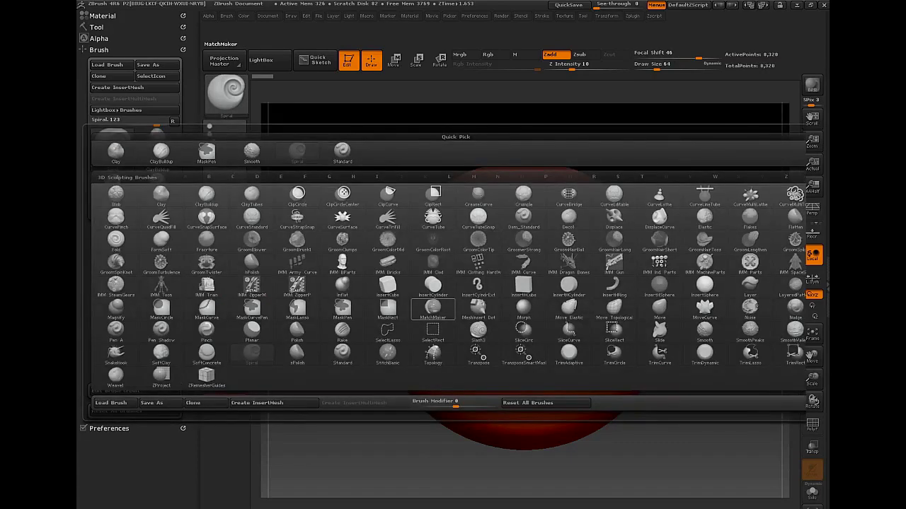
pyautogui.click(432, 218)
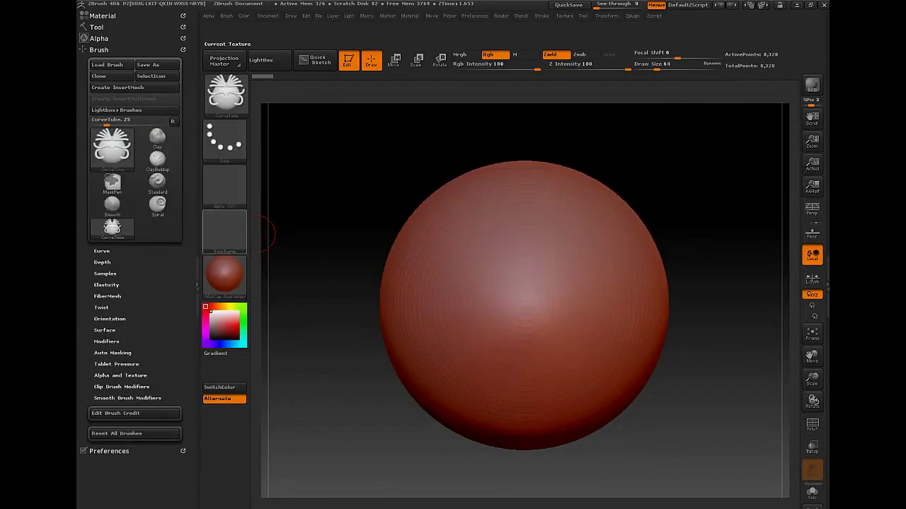
pyautogui.click(225, 92)
pyautogui.click(205, 195)
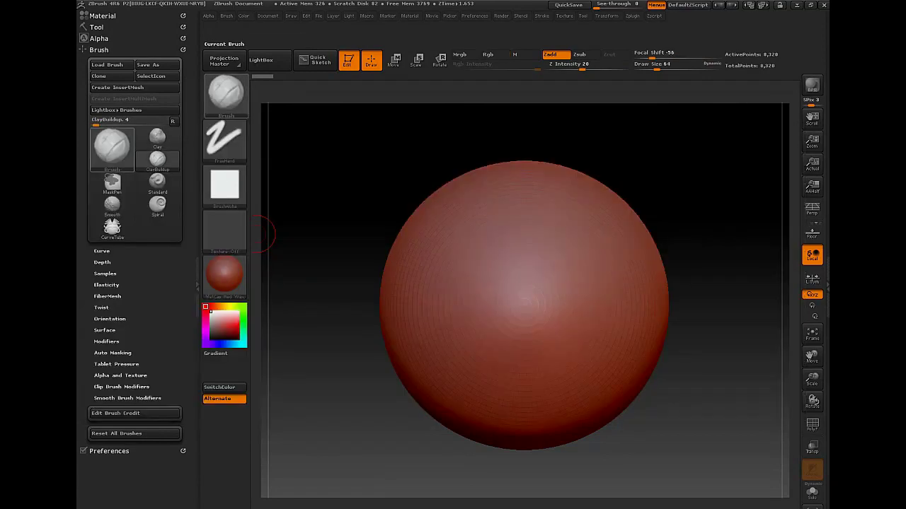
# Choose the hPolish brush and switch to the TrimDynamic brush
pyautogui.click(225, 92)
pyautogui.click(251, 262)
pyautogui.press('b')
pyautogui.press('t')
pyautogui.press('d')
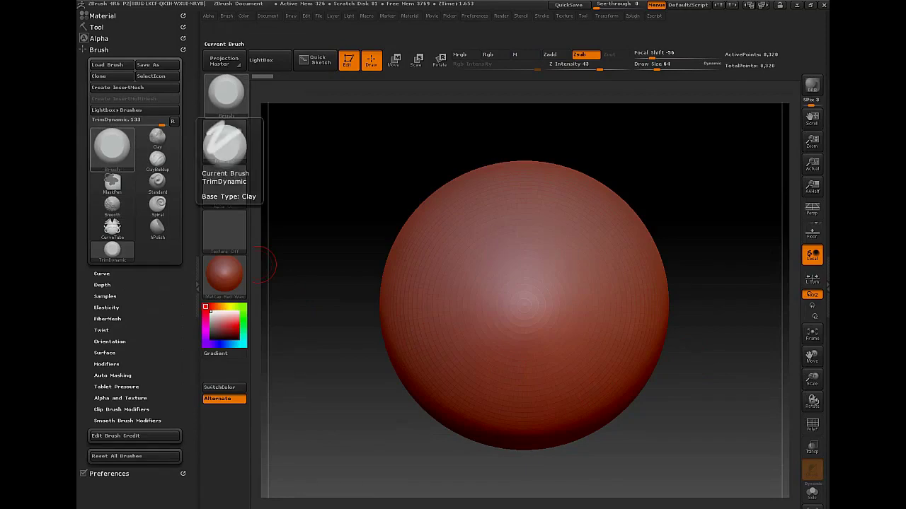
# Choose the Pinch, Polish and Rake brushes one after another so they join the recently used brushes
pyautogui.click(226, 96)
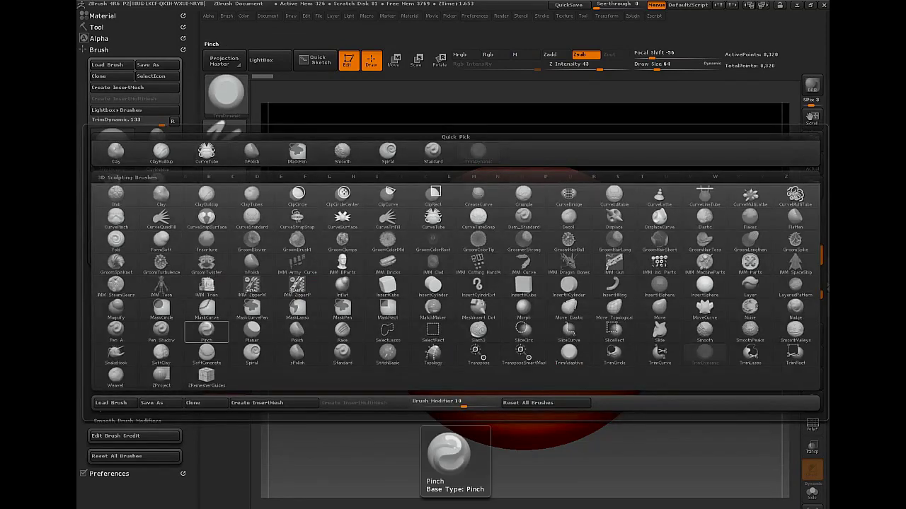
pyautogui.click(206, 331)
pyautogui.click(225, 92)
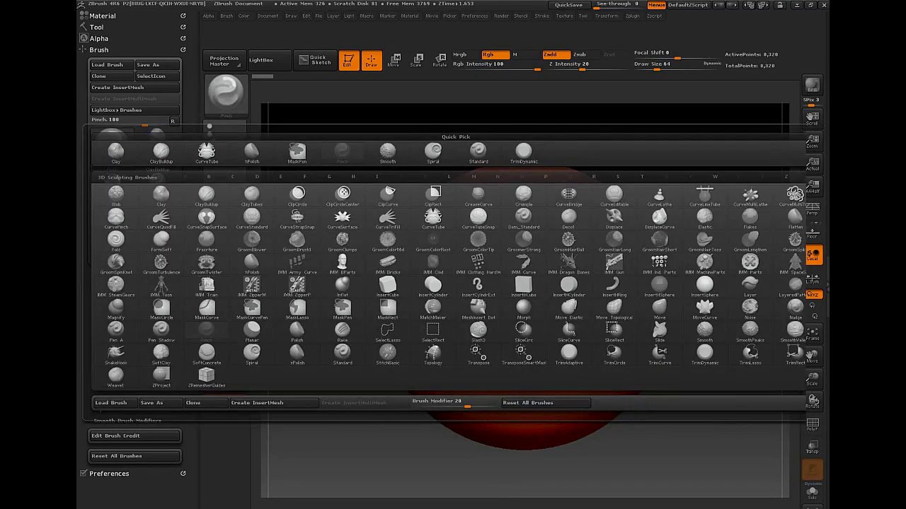
pyautogui.click(297, 330)
pyautogui.click(225, 92)
pyautogui.click(343, 331)
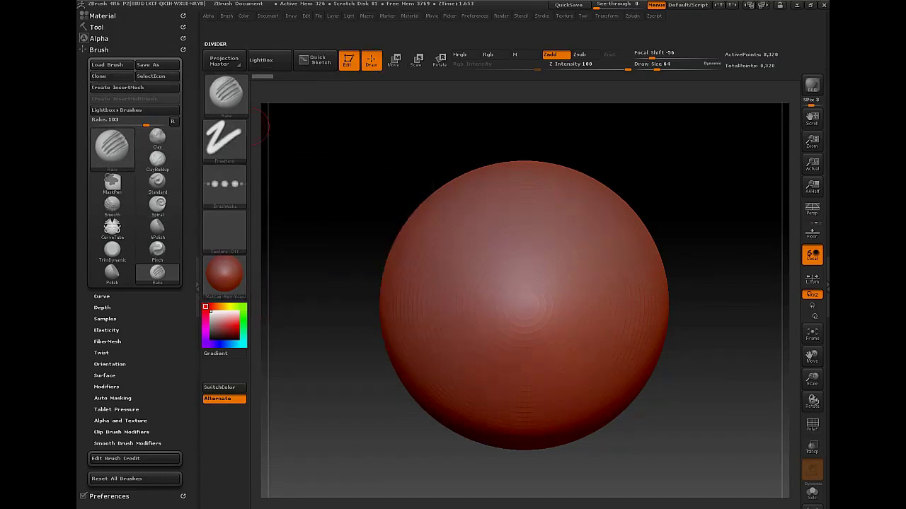
# Place the Clay, ClayBuildup, Standard and hPolish brushes side by side in the shelf above the canvas
pyautogui.press('ctrl')
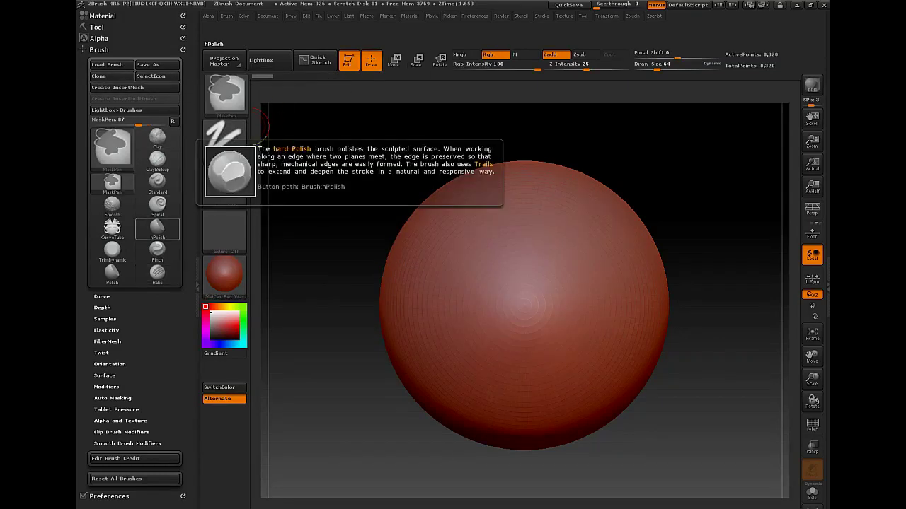
pyautogui.keyDown('ctrl'); pyautogui.keyDown('alt'); pyautogui.moveTo(157, 138); pyautogui.dragTo(223, 32); pyautogui.keyUp('alt'); pyautogui.keyUp('ctrl')
pyautogui.click(157, 159)
pyautogui.keyDown('ctrl'); pyautogui.keyDown('alt'); pyautogui.moveTo(157, 160); pyautogui.dragTo(255, 32); pyautogui.keyUp('alt'); pyautogui.keyUp('ctrl')
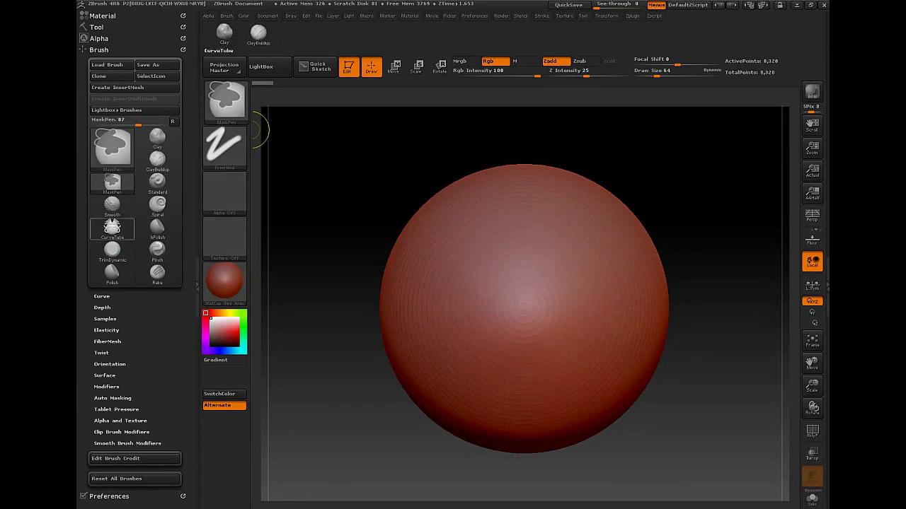
pyautogui.click(157, 182)
pyautogui.moveTo(157, 182)
pyautogui.keyDown('ctrl'); pyautogui.keyDown('alt'); pyautogui.mouseDown()
pyautogui.moveTo(259, 147)
pyautogui.moveTo(293, 31)
pyautogui.mouseUp(); pyautogui.keyUp('alt'); pyautogui.keyUp('ctrl')
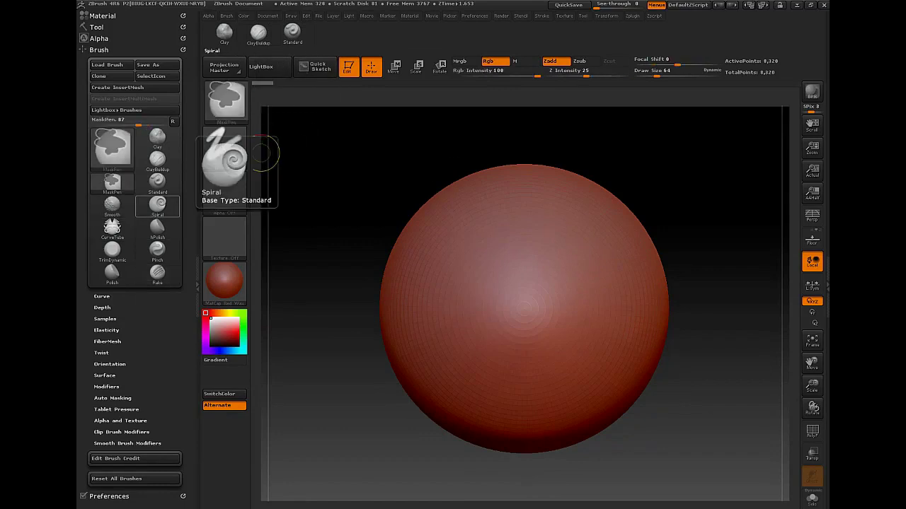
pyautogui.moveTo(157, 228)
pyautogui.keyDown('ctrl'); pyautogui.keyDown('alt'); pyautogui.mouseDown()
pyautogui.moveTo(286, 167)
pyautogui.moveTo(337, 33)
pyautogui.moveTo(323, 33)
pyautogui.mouseUp(); pyautogui.keyUp('alt'); pyautogui.keyUp('ctrl')
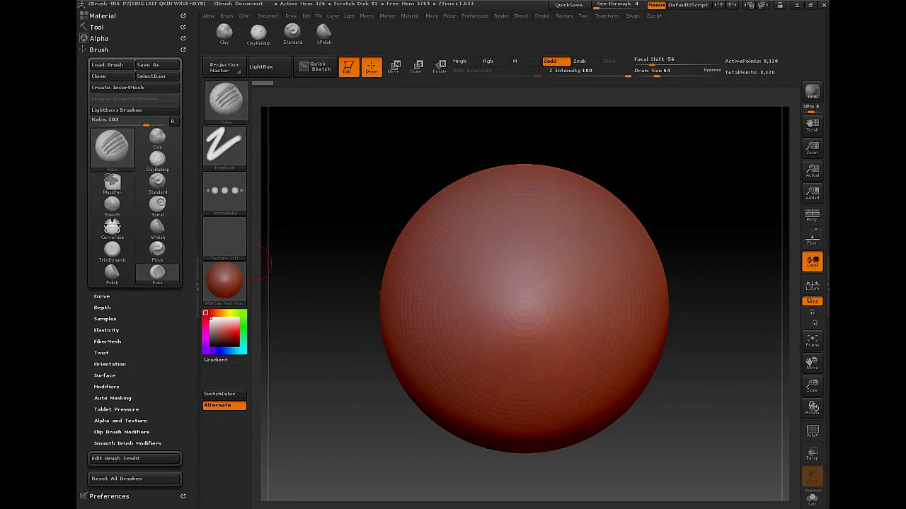
# Remove the current brush thumbnail from the side shelf and put the ClayBuildup and Standard brushes in its place
pyautogui.press('ctrl')
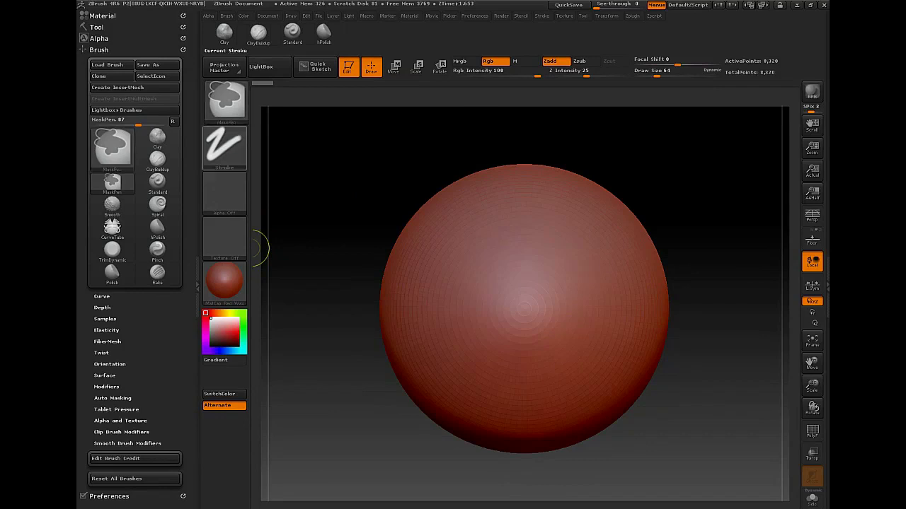
pyautogui.keyDown('ctrl'); pyautogui.keyDown('alt'); pyautogui.moveTo(227, 103); pyautogui.dragTo(344, 166); pyautogui.keyUp('alt'); pyautogui.keyUp('ctrl')
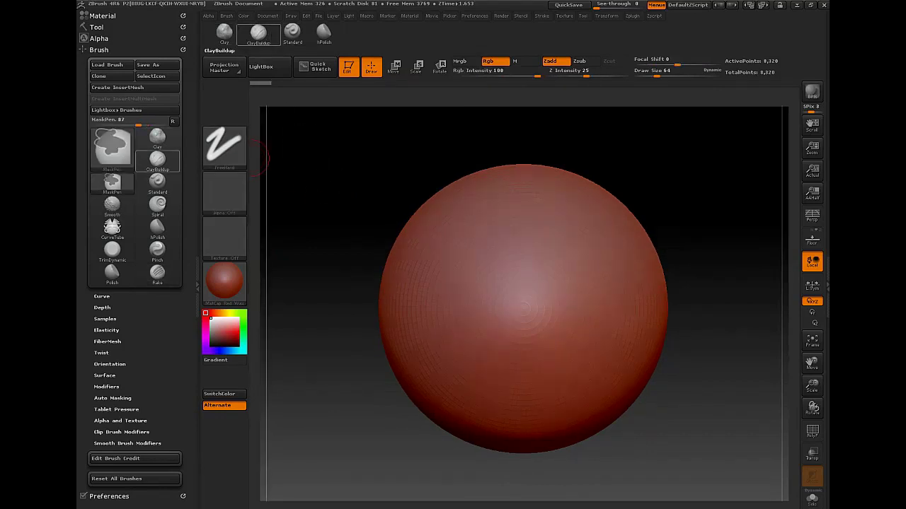
pyautogui.keyDown('ctrl'); pyautogui.keyDown('alt'); pyautogui.moveTo(157, 160); pyautogui.dragTo(223, 96); pyautogui.keyUp('alt'); pyautogui.keyUp('ctrl')
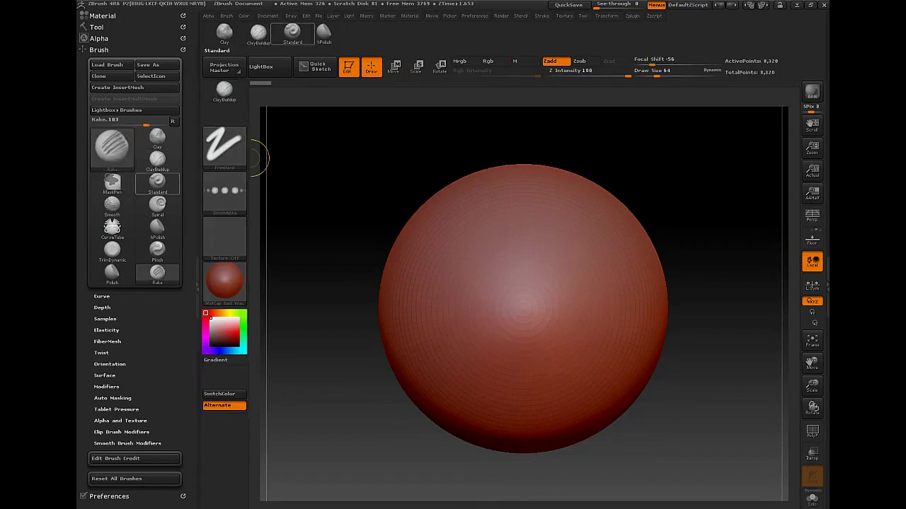
pyautogui.keyDown('ctrl'); pyautogui.keyDown('alt'); pyautogui.moveTo(157, 183); pyautogui.dragTo(225, 112); pyautogui.keyUp('alt'); pyautogui.keyUp('ctrl')
# Remove the current stroke, alpha, texture and material thumbnails from the side shelf
pyautogui.keyDown('ctrl'); pyautogui.keyDown('alt'); pyautogui.moveTo(225, 148); pyautogui.dragTo(348, 175); pyautogui.keyUp('alt'); pyautogui.keyUp('ctrl')
pyautogui.keyDown('ctrl'); pyautogui.keyDown('alt'); pyautogui.moveTo(225, 192); pyautogui.dragTo(305, 199); pyautogui.keyUp('alt'); pyautogui.keyUp('ctrl')
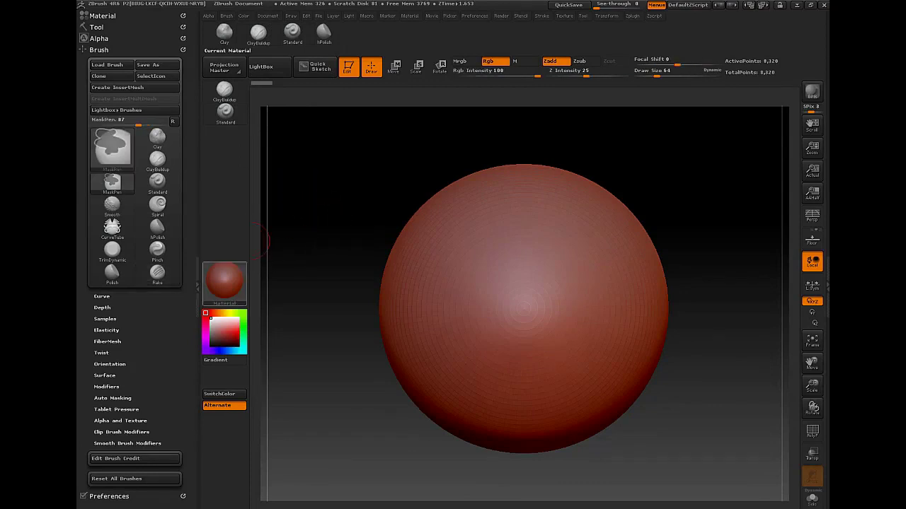
pyautogui.press('ctrl')
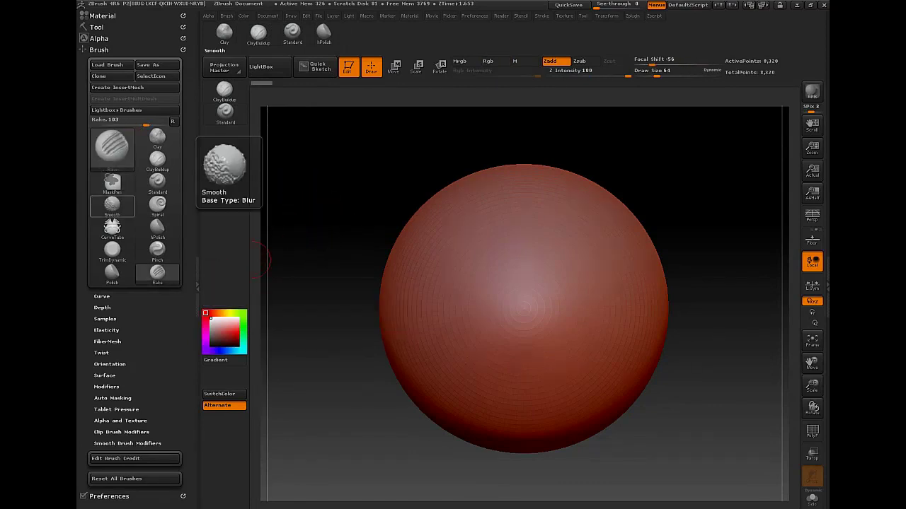
# Add a second Standard brush, then the Spiral, hPolish and Pinch brushes, stacked below the brushes in the side shelf
pyautogui.keyDown('ctrl'); pyautogui.keyDown('alt'); pyautogui.moveTo(157, 183); pyautogui.dragTo(225, 136); pyautogui.keyUp('alt'); pyautogui.keyUp('ctrl')
pyautogui.keyDown('ctrl'); pyautogui.keyDown('alt'); pyautogui.moveTo(157, 206); pyautogui.dragTo(224, 179); pyautogui.keyUp('alt'); pyautogui.keyUp('ctrl')
pyautogui.press('b')
pyautogui.press('h')
pyautogui.press('p')
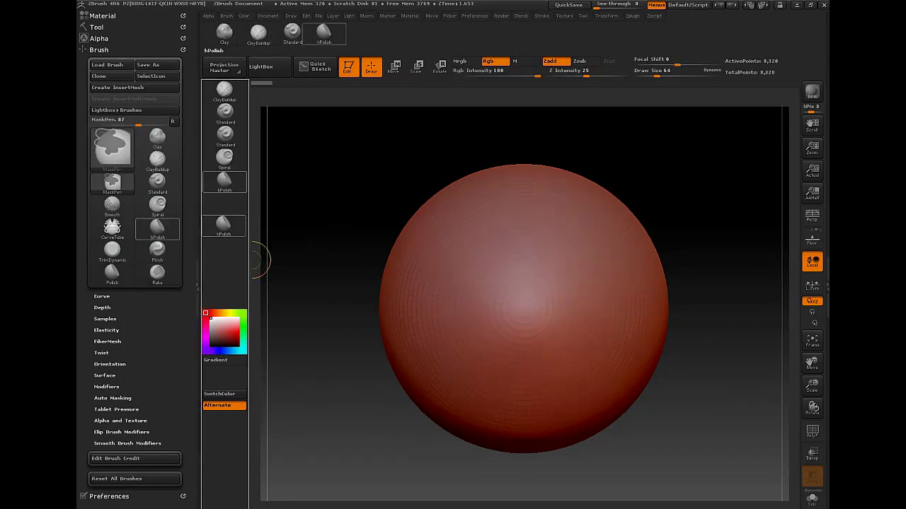
pyautogui.press('b')
pyautogui.press('p')
pyautogui.press('i')
pyautogui.press('ctrl')
pyautogui.keyDown('ctrl'); pyautogui.keyDown('alt'); pyautogui.moveTo(226, 225); pyautogui.dragTo(225, 206); pyautogui.keyUp('alt'); pyautogui.keyUp('ctrl')
# Add the TrimDynamic, CurveTube and Smooth brushes below the Pinch brush in the side shelf
pyautogui.press('b')
pyautogui.press('r')
pyautogui.press('a')
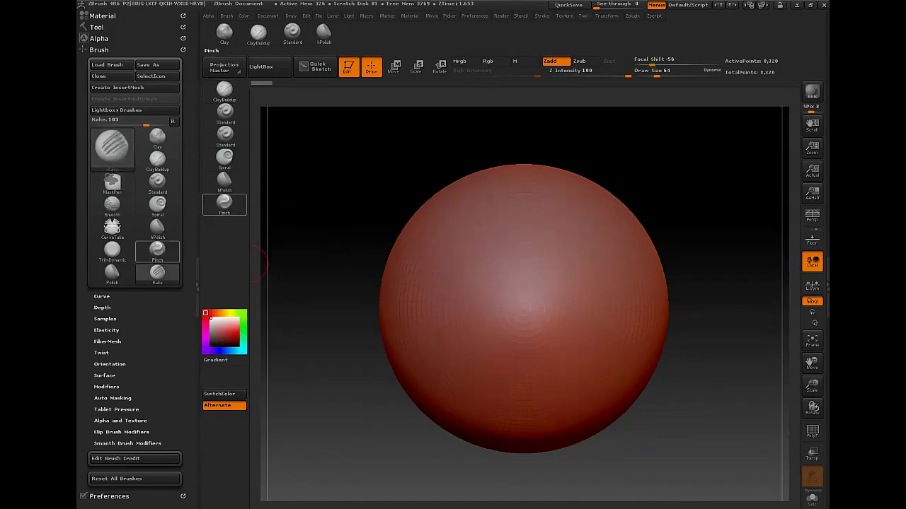
pyautogui.moveTo(112, 251)
pyautogui.keyDown('ctrl'); pyautogui.keyDown('alt'); pyautogui.mouseDown()
pyautogui.moveTo(225, 227)
pyautogui.moveTo(226, 238)
pyautogui.moveTo(224, 225)
pyautogui.mouseUp(); pyautogui.keyUp('alt'); pyautogui.keyUp('ctrl')
pyautogui.moveTo(112, 229)
pyautogui.keyDown('ctrl'); pyautogui.keyDown('alt'); pyautogui.mouseDown()
pyautogui.moveTo(224, 261)
pyautogui.moveTo(224, 248)
pyautogui.mouseUp(); pyautogui.keyUp('alt'); pyautogui.keyUp('ctrl')
pyautogui.moveTo(111, 206)
pyautogui.keyDown('ctrl'); pyautogui.keyDown('alt'); pyautogui.mouseDown()
pyautogui.moveTo(225, 281)
pyautogui.moveTo(225, 271)
pyautogui.mouseUp(); pyautogui.keyUp('alt'); pyautogui.keyUp('ctrl')
pyautogui.press('ctrl')
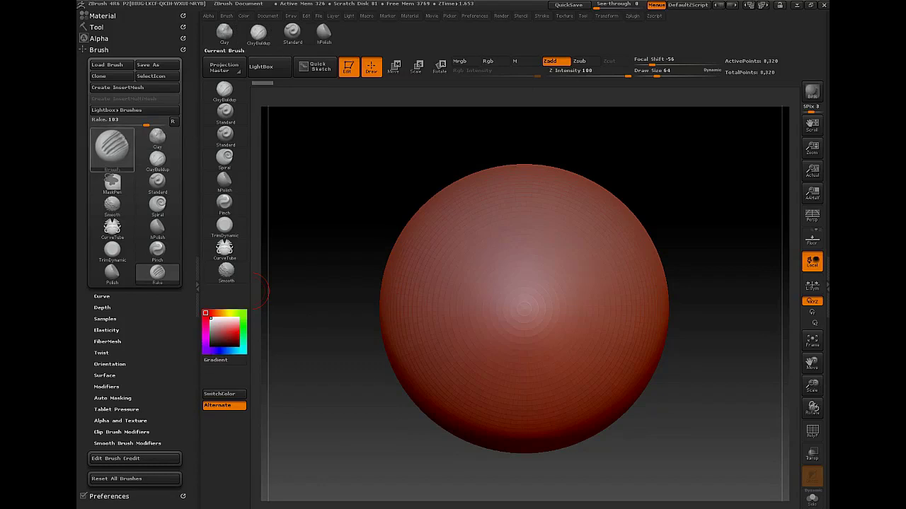
# Switch from the Brush to the Alpha palette and remove the color picker, Gradient, SwitchColor and Alternate from the side shelf
pyautogui.click(99, 50)
pyautogui.click(98, 38)
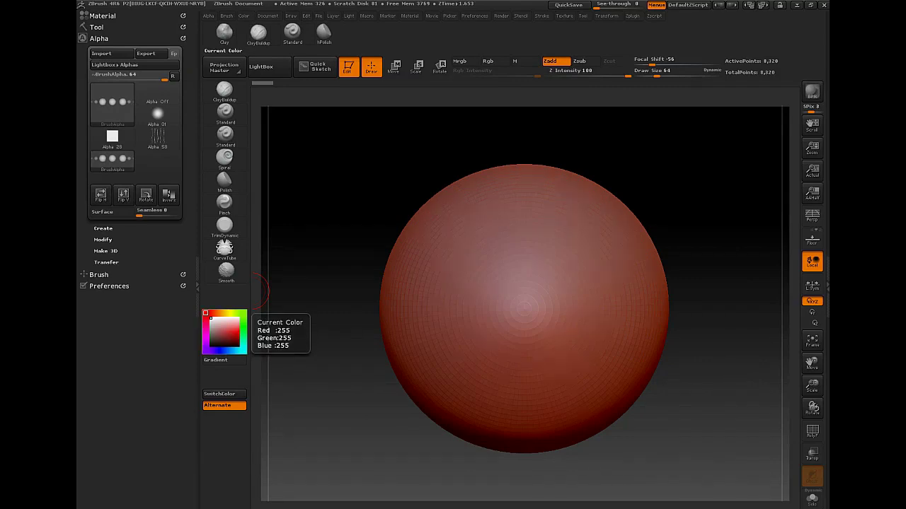
pyautogui.moveTo(225, 330)
pyautogui.keyDown('ctrl'); pyautogui.keyDown('alt'); pyautogui.mouseDown()
pyautogui.moveTo(304, 307)
pyautogui.moveTo(311, 195)
pyautogui.moveTo(307, 259)
pyautogui.moveTo(320, 214)
pyautogui.mouseUp(); pyautogui.keyUp('alt'); pyautogui.keyUp('ctrl')
pyautogui.keyDown('ctrl'); pyautogui.keyDown('alt'); pyautogui.moveTo(225, 360); pyautogui.dragTo(334, 252); pyautogui.keyUp('alt'); pyautogui.keyUp('ctrl')
pyautogui.keyDown('ctrl'); pyautogui.keyDown('alt'); pyautogui.moveTo(224, 394); pyautogui.dragTo(313, 304); pyautogui.keyUp('alt'); pyautogui.keyUp('ctrl')
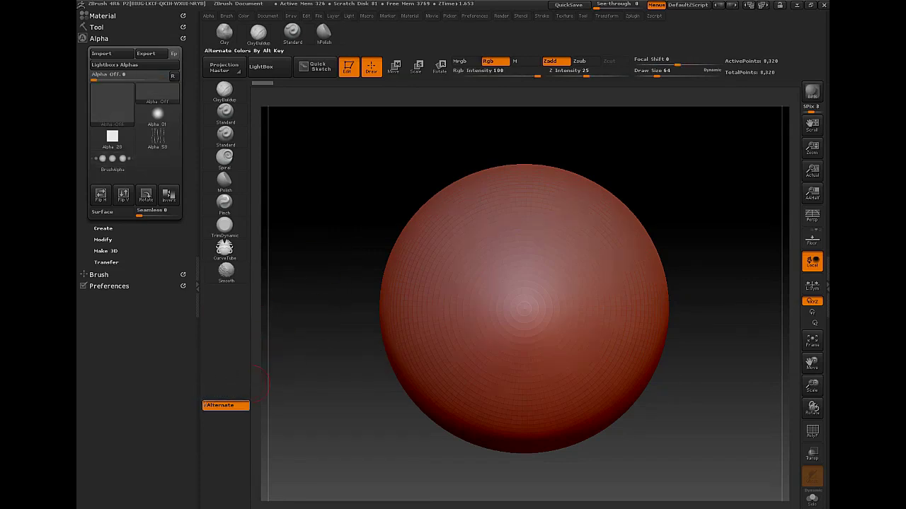
pyautogui.keyDown('ctrl'); pyautogui.keyDown('alt'); pyautogui.moveTo(224, 405); pyautogui.dragTo(314, 321); pyautogui.keyUp('alt'); pyautogui.keyUp('ctrl')
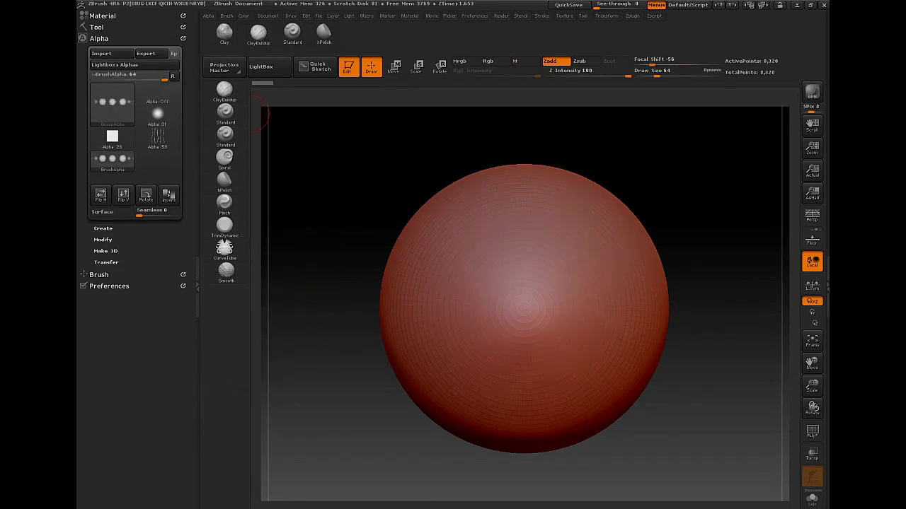
# Choose Alpha 01, load Alpha 06 from the alpha library, and switch to Alpha 58
pyautogui.click(157, 116)
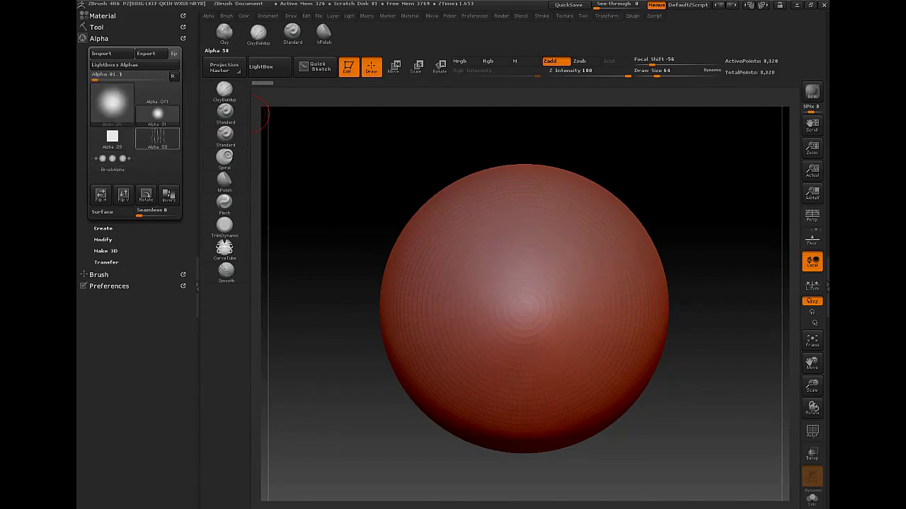
pyautogui.click(111, 104)
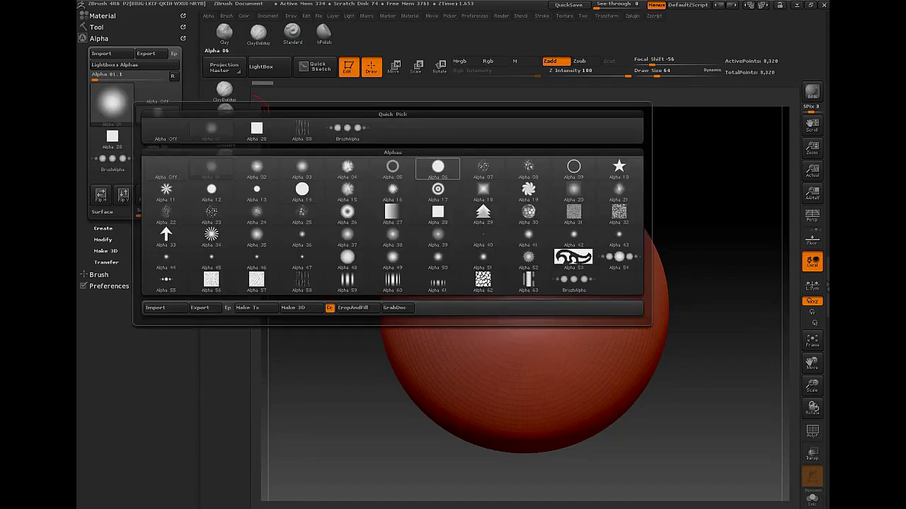
pyautogui.click(438, 168)
pyautogui.click(157, 138)
# Choose Alpha 28 and load Alpha 01 again from the alpha library
pyautogui.click(112, 104)
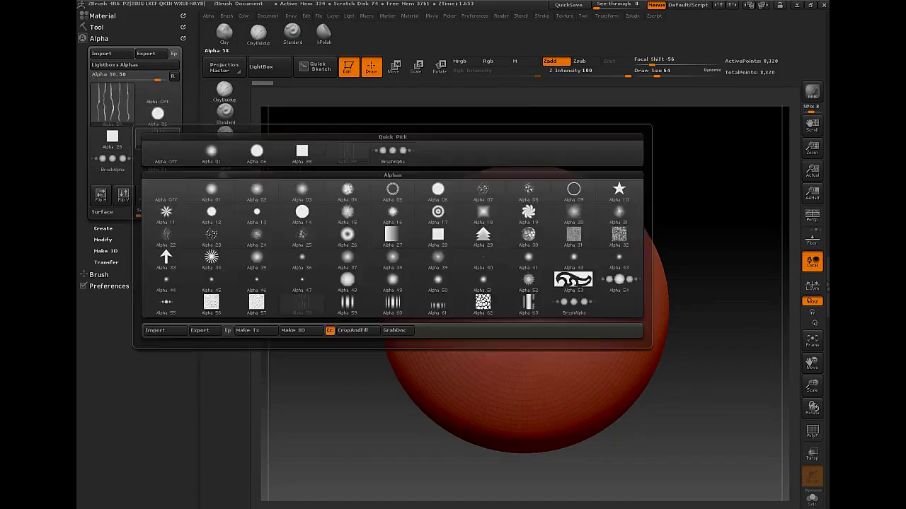
pyautogui.click(256, 153)
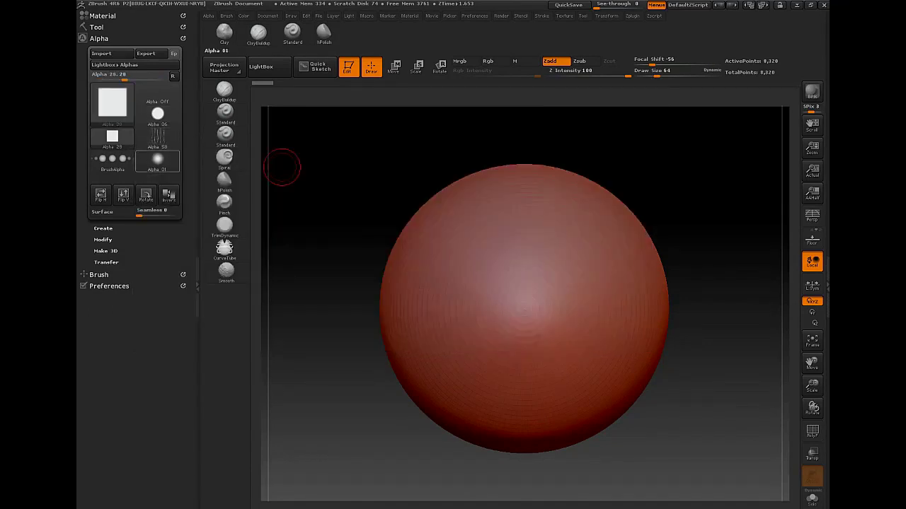
pyautogui.hotkey('alt', 'a')
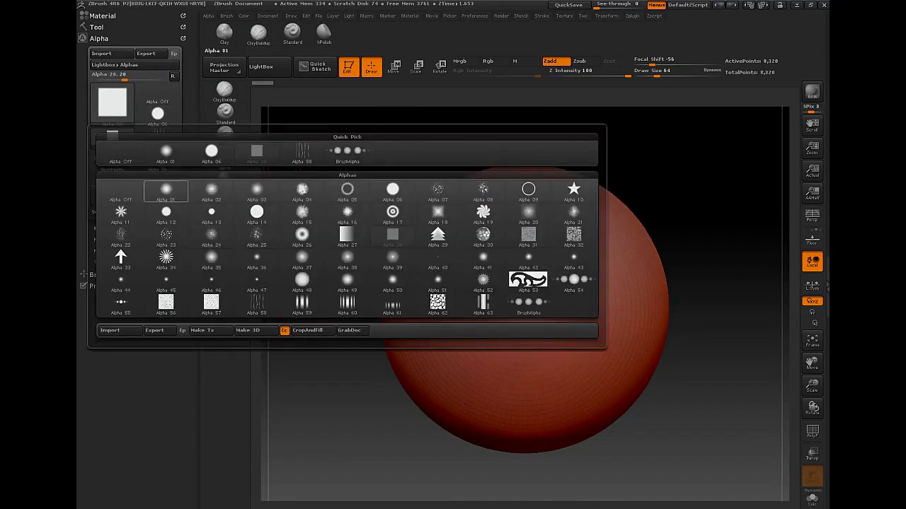
pyautogui.click(166, 191)
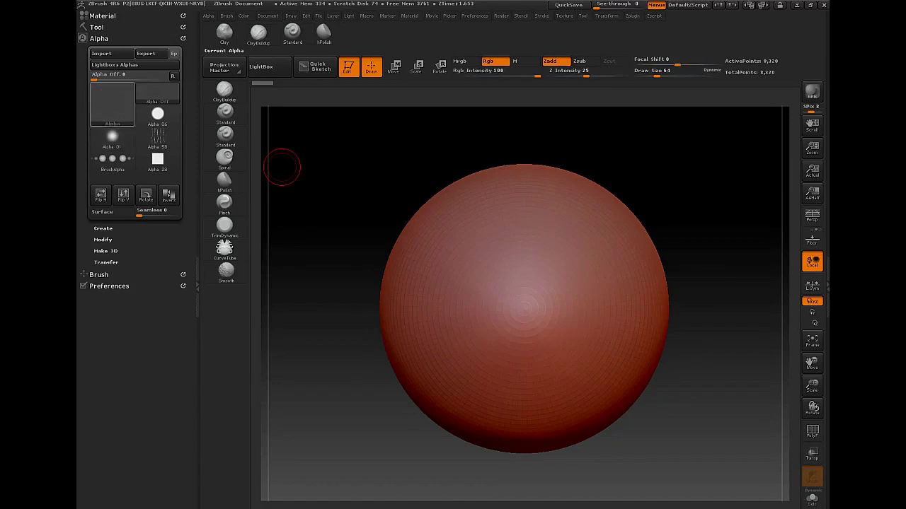
# Add the current alpha thumbnail, Alpha 06, Alpha 58, BrushAlpha and a second Alpha 58 below the Smooth brush in the side shelf
pyautogui.moveTo(113, 106)
pyautogui.keyDown('ctrl'); pyautogui.keyDown('alt'); pyautogui.mouseDown()
pyautogui.moveTo(227, 333)
pyautogui.moveTo(224, 306)
pyautogui.moveTo(151, 212)
pyautogui.mouseUp(); pyautogui.keyUp('alt'); pyautogui.keyUp('ctrl')
pyautogui.keyDown('ctrl'); pyautogui.keyDown('alt'); pyautogui.moveTo(113, 106); pyautogui.dragTo(224, 306); pyautogui.keyUp('alt'); pyautogui.keyUp('ctrl')
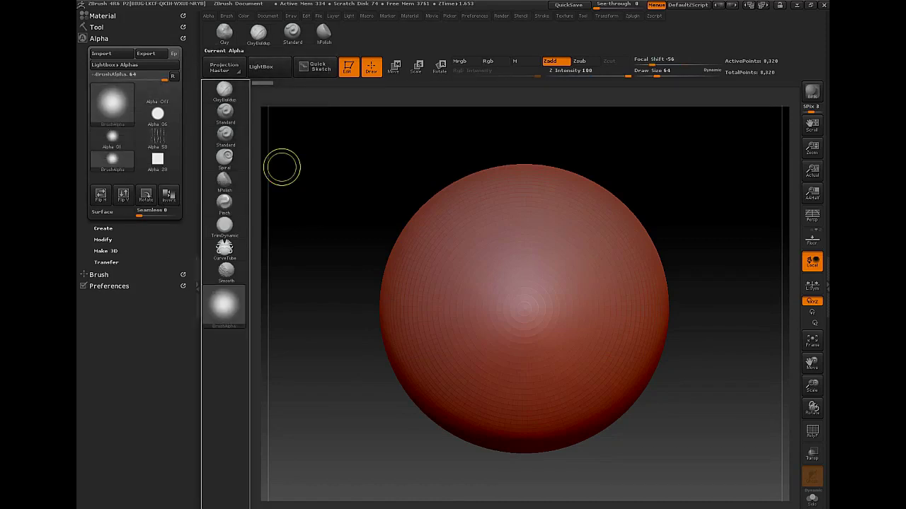
pyautogui.keyDown('ctrl'); pyautogui.keyDown('alt'); pyautogui.moveTo(157, 115); pyautogui.dragTo(224, 346); pyautogui.keyUp('alt'); pyautogui.keyUp('ctrl')
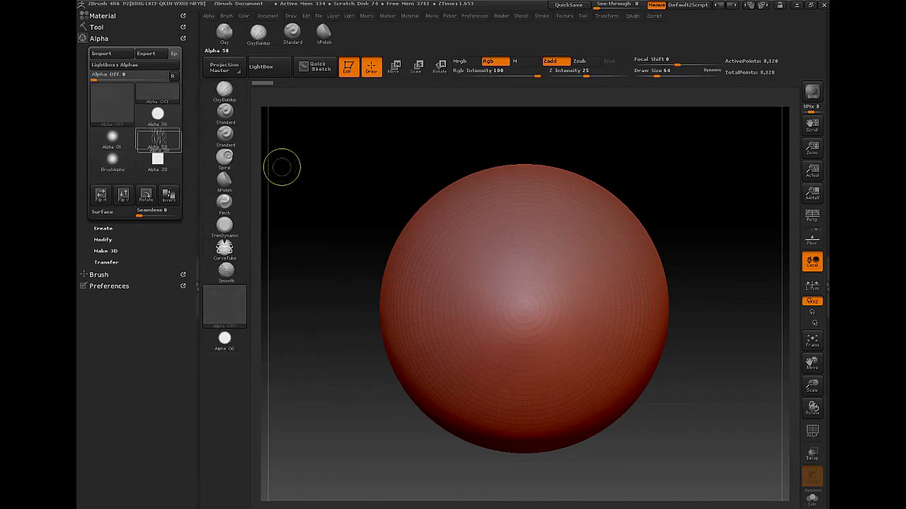
pyautogui.keyDown('ctrl'); pyautogui.keyDown('alt'); pyautogui.moveTo(157, 139); pyautogui.dragTo(227, 363); pyautogui.keyUp('alt'); pyautogui.keyUp('ctrl')
pyautogui.click(111, 159)
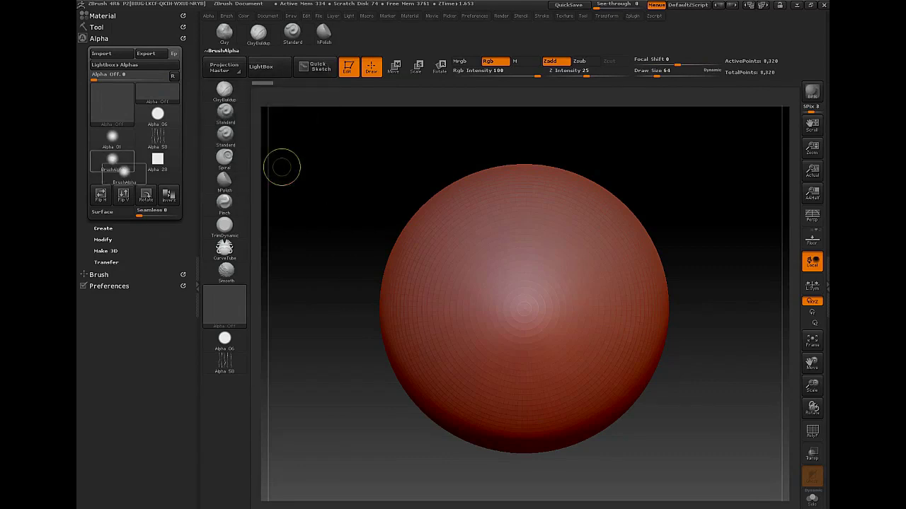
pyautogui.moveTo(144, 201)
pyautogui.keyDown('ctrl'); pyautogui.keyDown('alt'); pyautogui.mouseDown()
pyautogui.moveTo(227, 400)
pyautogui.moveTo(225, 385)
pyautogui.mouseUp(); pyautogui.keyUp('alt'); pyautogui.keyUp('ctrl')
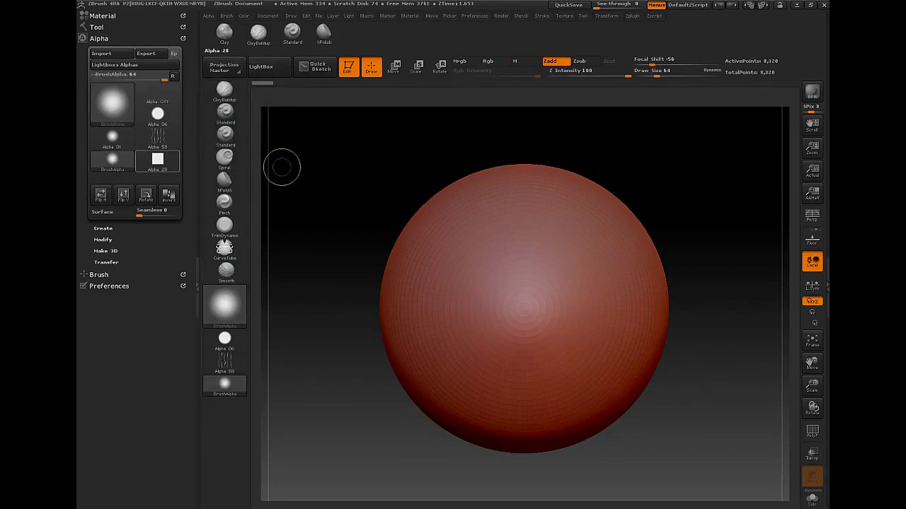
pyautogui.keyDown('ctrl'); pyautogui.keyDown('alt'); pyautogui.moveTo(157, 138); pyautogui.dragTo(227, 409); pyautogui.keyUp('alt'); pyautogui.keyUp('ctrl')
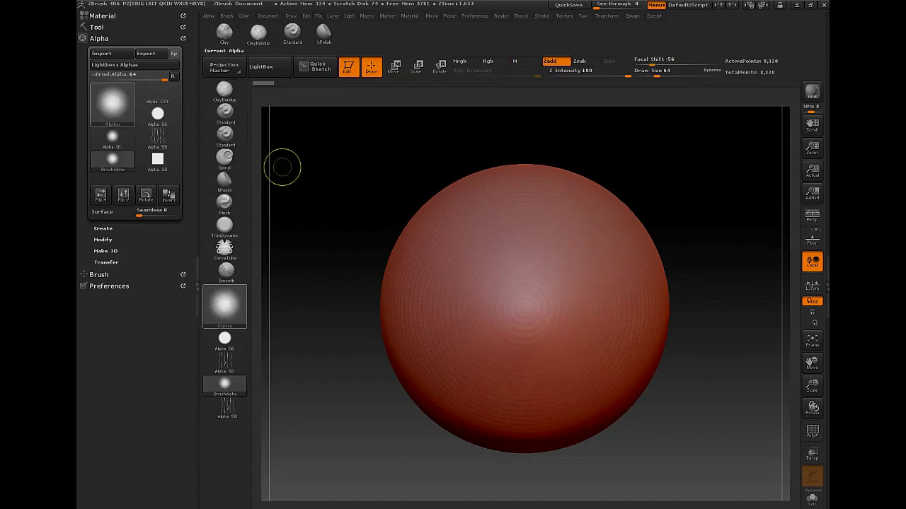
# Choose the Standard brush from the side shelf and convert the sphere to a PolyMesh3D in the Tool palette
pyautogui.click(225, 135)
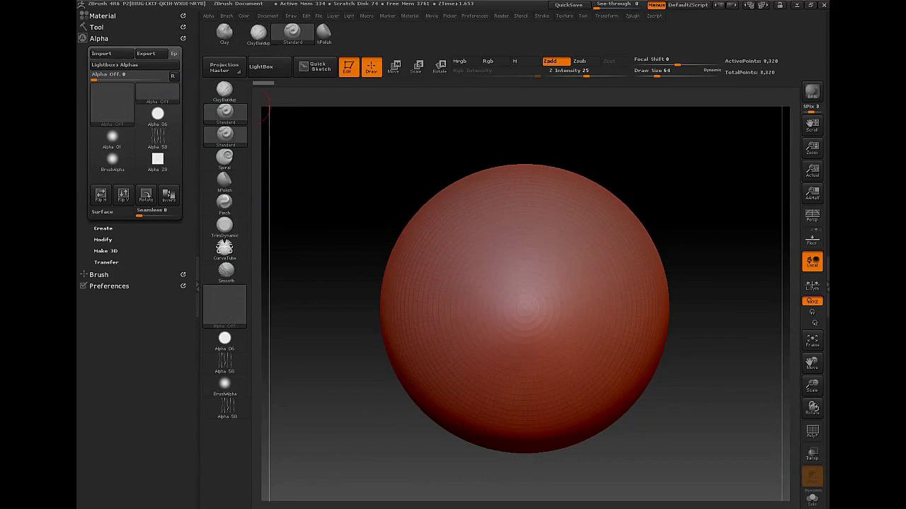
pyautogui.click(103, 38)
pyautogui.click(100, 27)
pyautogui.click(139, 66)
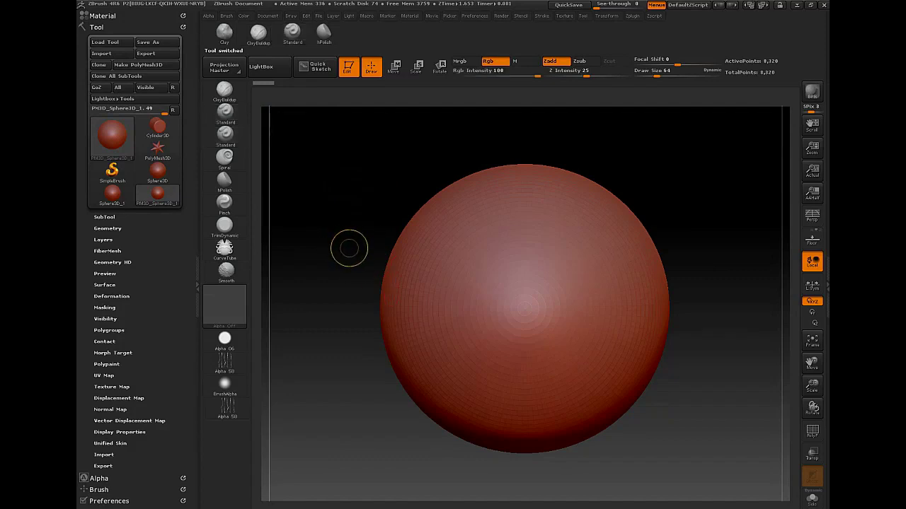
# Subdivide the sphere three times and sculpt two diagonal ridges across its front with the Standard brush
pyautogui.hotkey('ctrl', 'd')
pyautogui.hotkey('ctrl', 'd')
pyautogui.hotkey('ctrl', 'd')
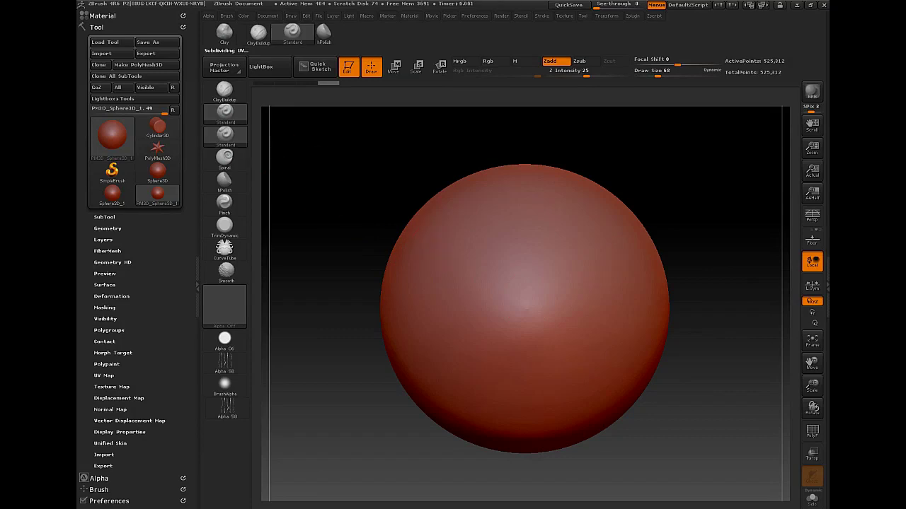
pyautogui.moveTo(455, 261)
pyautogui.mouseDown()
pyautogui.moveTo(545, 344)
pyautogui.moveTo(428, 239)
pyautogui.mouseUp()
pyautogui.moveTo(567, 306); pyautogui.dragTo(511, 256)
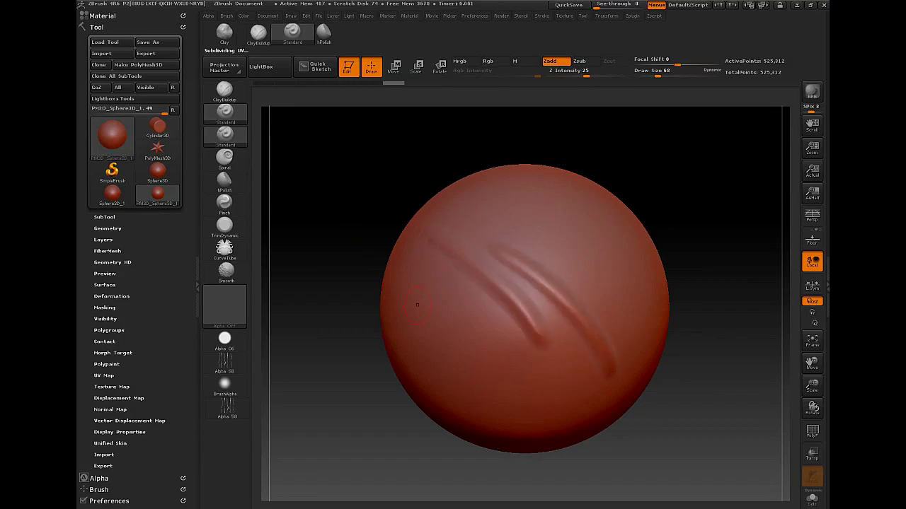
# Switch to the ClayBuildup brush and sculpt a fan of overlapping strokes over the upper front of the sphere
pyautogui.click(224, 204)
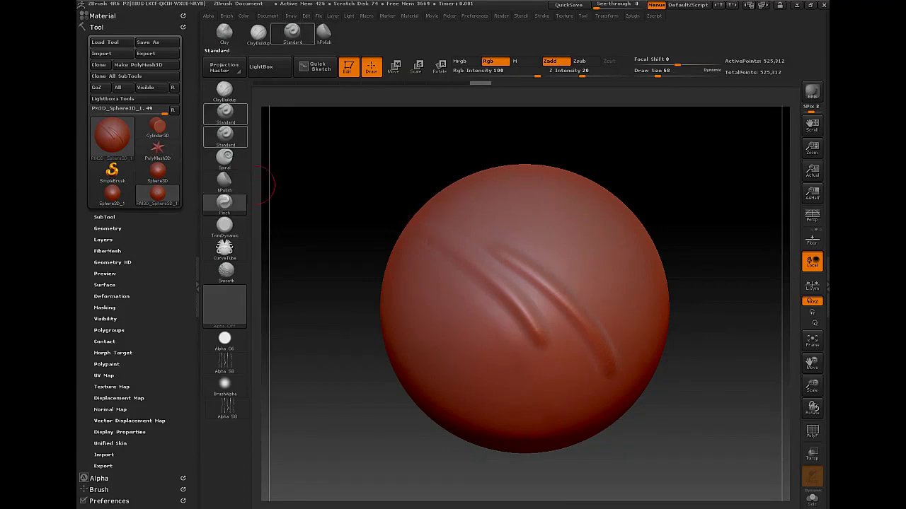
pyautogui.click(224, 134)
pyautogui.press('b')
pyautogui.press('c')
pyautogui.press('b')
pyautogui.moveTo(462, 209)
pyautogui.mouseDown()
pyautogui.moveTo(609, 365)
pyautogui.moveTo(488, 211)
pyautogui.mouseUp()
pyautogui.moveTo(511, 207)
pyautogui.mouseDown()
pyautogui.moveTo(555, 246)
pyautogui.moveTo(610, 333)
pyautogui.mouseUp()
pyautogui.moveTo(547, 205)
pyautogui.mouseDown()
pyautogui.moveTo(555, 267)
pyautogui.moveTo(540, 309)
pyautogui.mouseUp()
pyautogui.moveTo(523, 204)
pyautogui.mouseDown()
pyautogui.moveTo(532, 302)
pyautogui.moveTo(506, 300)
pyautogui.mouseUp()
pyautogui.moveTo(461, 235); pyautogui.dragTo(505, 297)
pyautogui.moveTo(448, 252); pyautogui.dragTo(491, 298)
pyautogui.moveTo(437, 274); pyautogui.dragTo(480, 304)
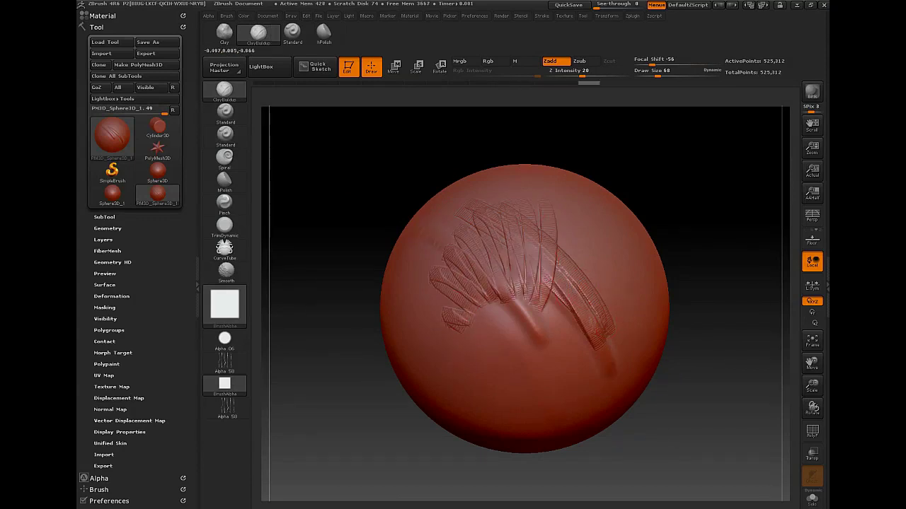
# Sculpt smooth ClayBuildup strokes with Alpha 06 across the sphere's front, then textured strokes with Alpha 58 over its lower front
pyautogui.click(224, 339)
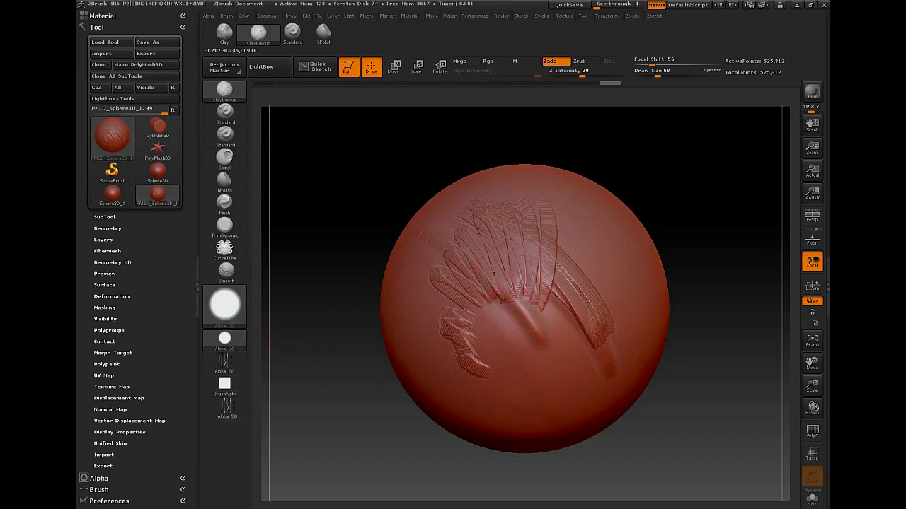
pyautogui.moveTo(508, 286)
pyautogui.mouseDown()
pyautogui.moveTo(497, 345)
pyautogui.moveTo(578, 332)
pyautogui.mouseUp()
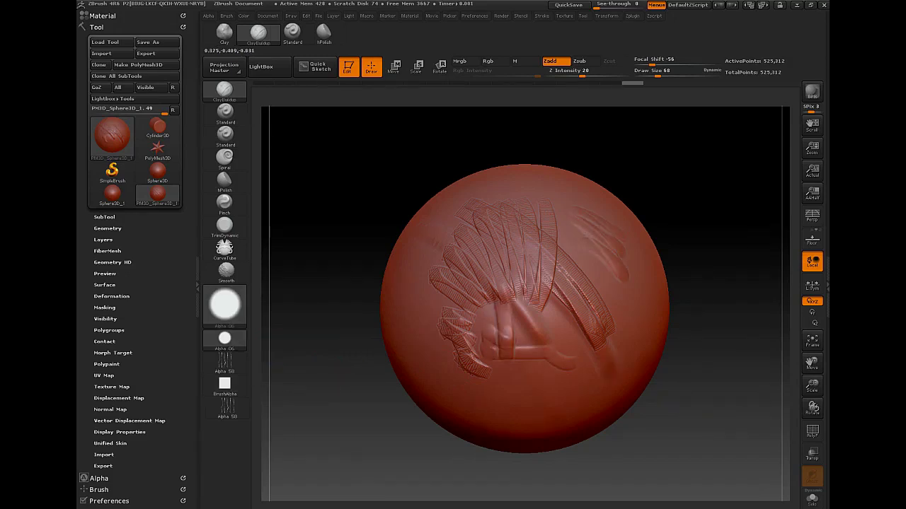
pyautogui.moveTo(426, 262); pyautogui.dragTo(447, 365)
pyautogui.moveTo(405, 290)
pyautogui.mouseDown()
pyautogui.moveTo(503, 403)
pyautogui.moveTo(561, 389)
pyautogui.moveTo(427, 306)
pyautogui.mouseUp()
pyautogui.click(224, 363)
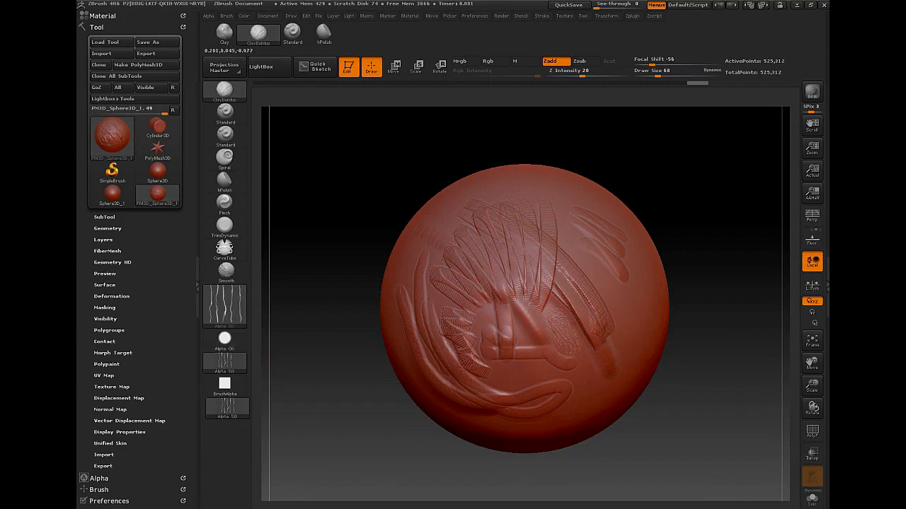
pyautogui.moveTo(538, 396); pyautogui.dragTo(471, 382)
# Collapse the Tool palette and add the current stroke thumbnail below the last alpha in the side shelf
pyautogui.click(97, 26)
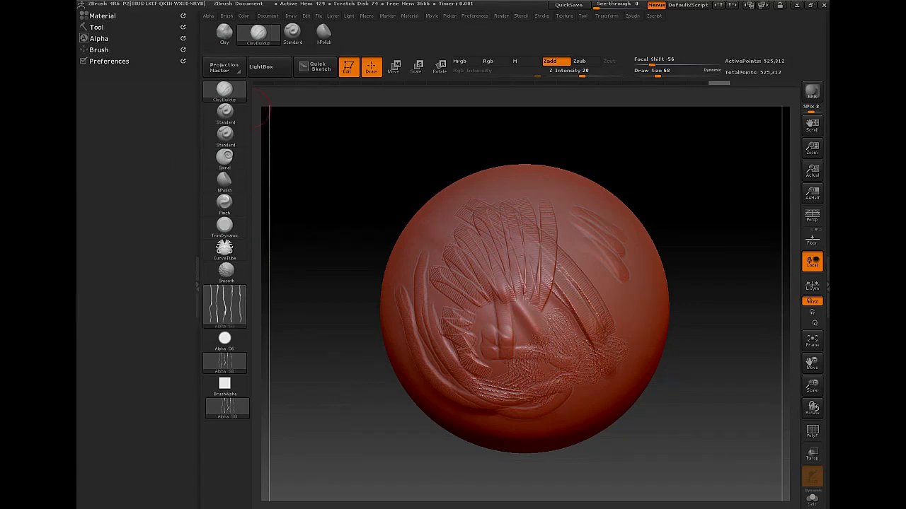
pyautogui.moveTo(224, 363)
pyautogui.click(542, 15)
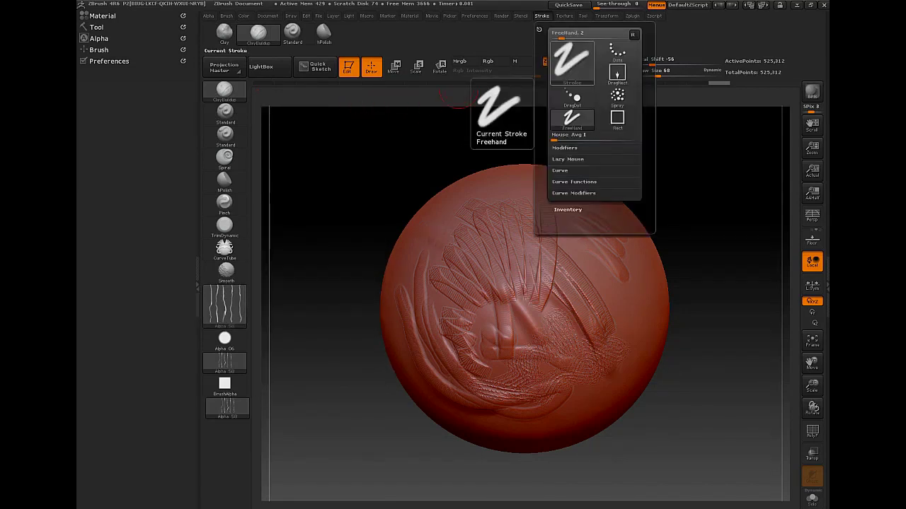
pyautogui.press('ctrl')
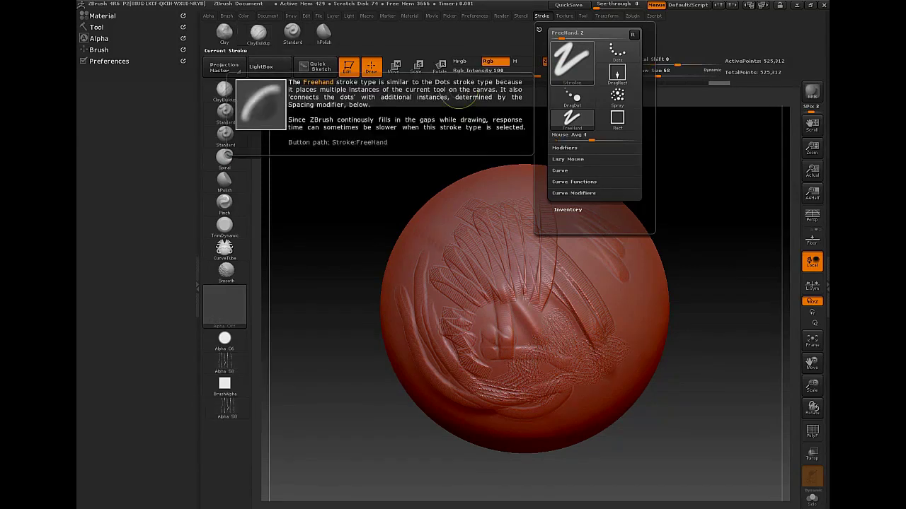
pyautogui.moveTo(572, 118)
pyautogui.keyDown('ctrl'); pyautogui.keyDown('alt'); pyautogui.mouseDown()
pyautogui.moveTo(387, 357)
pyautogui.moveTo(222, 465)
pyautogui.moveTo(222, 434)
pyautogui.moveTo(227, 442)
pyautogui.mouseUp(); pyautogui.keyUp('alt'); pyautogui.keyUp('ctrl')
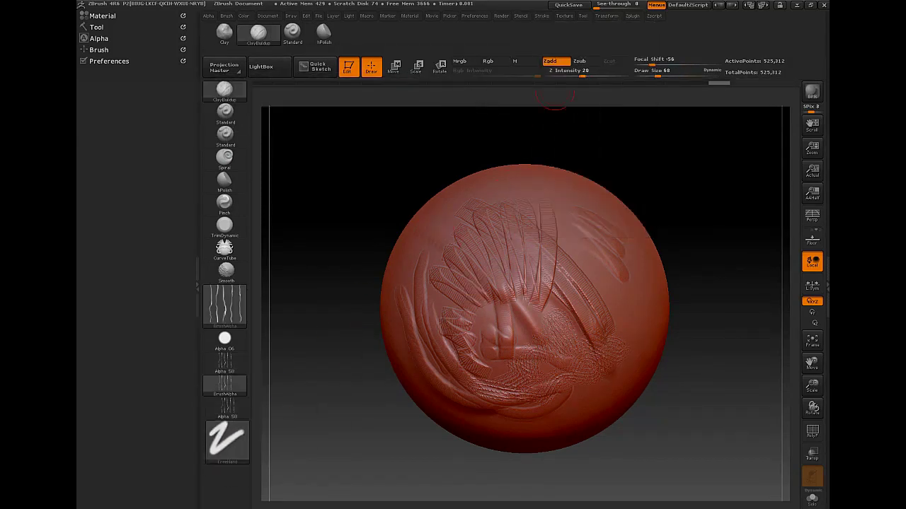
# Dock the Stroke palette in the side tray below Preferences
pyautogui.click(564, 15)
pyautogui.click(541, 15)
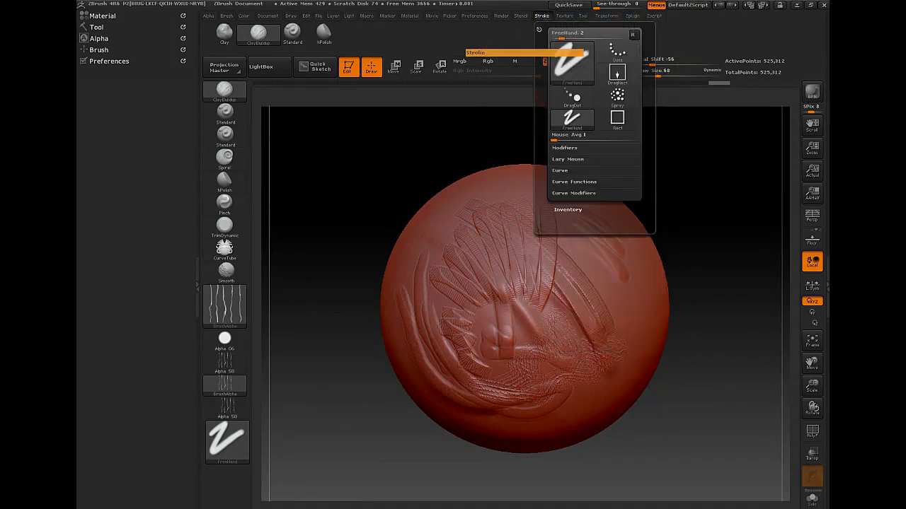
pyautogui.moveTo(538, 29); pyautogui.dragTo(134, 76)
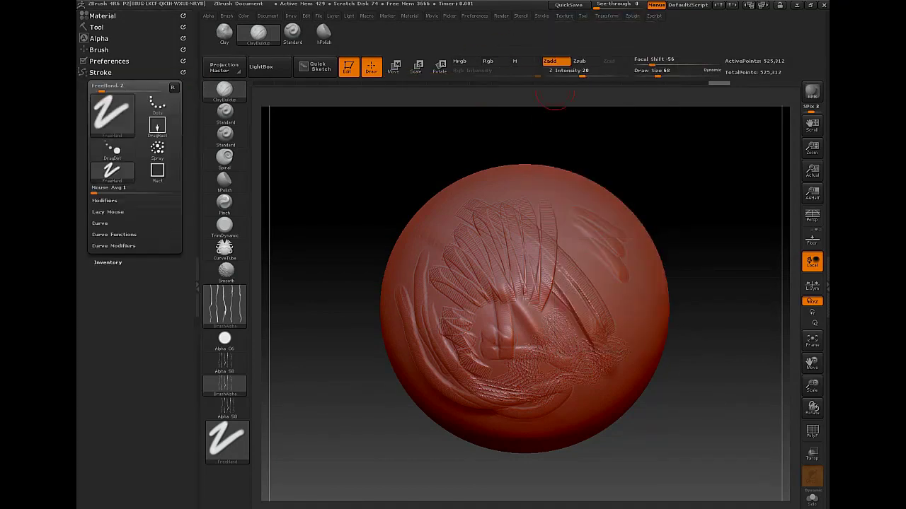
# Add the FreeHand and Spray stroke types below the current stroke thumbnail in the side shelf
pyautogui.click(112, 171)
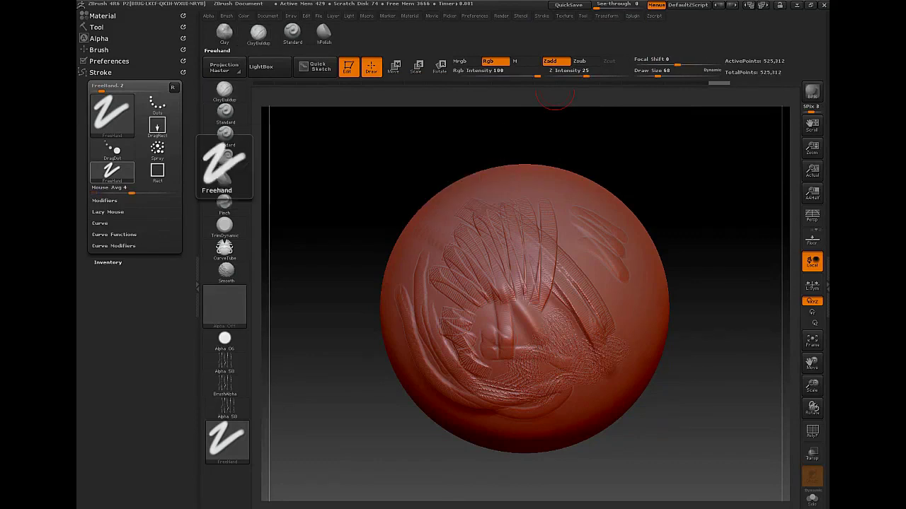
pyautogui.keyDown('ctrl'); pyautogui.keyDown('alt'); pyautogui.moveTo(112, 171); pyautogui.dragTo(224, 476); pyautogui.keyUp('alt'); pyautogui.keyUp('ctrl')
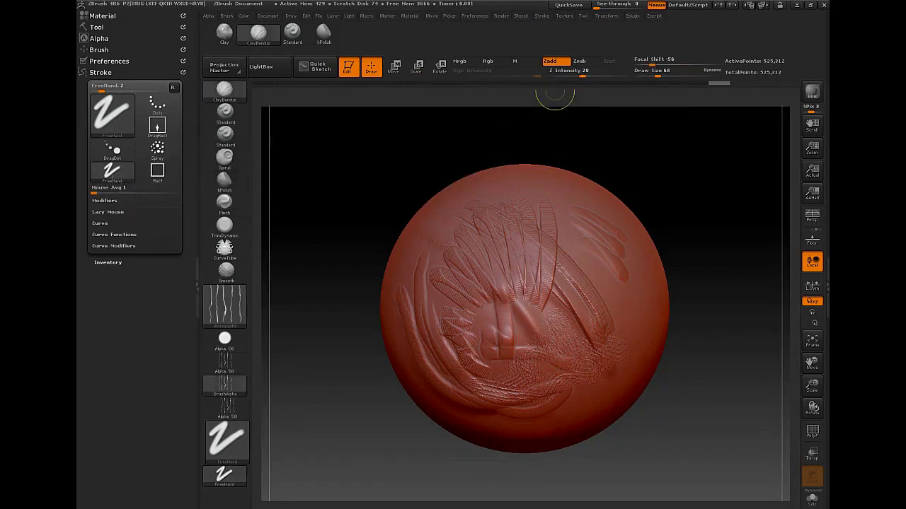
pyautogui.click(157, 149)
pyautogui.moveTo(158, 148)
pyautogui.keyDown('ctrl'); pyautogui.keyDown('alt'); pyautogui.mouseDown()
pyautogui.moveTo(224, 167)
pyautogui.moveTo(169, 165)
pyautogui.moveTo(224, 499)
pyautogui.mouseUp(); pyautogui.keyUp('alt'); pyautogui.keyUp('ctrl')
pyautogui.click(223, 475)
pyautogui.click(225, 497)
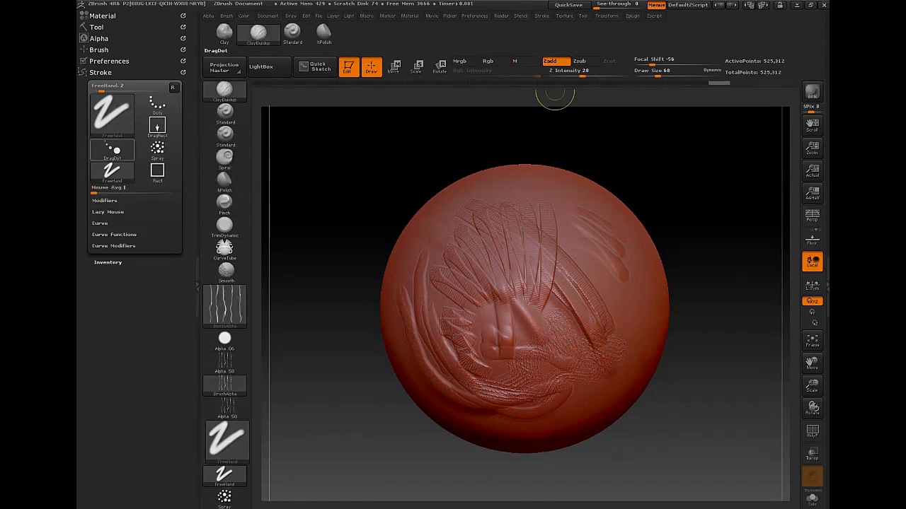
# Try to add the DragRect stroke type below Spray in the side shelf
pyautogui.click(157, 128)
pyautogui.moveTo(157, 128)
pyautogui.keyDown('ctrl'); pyautogui.keyDown('alt'); pyautogui.mouseDown()
pyautogui.moveTo(222, 161)
pyautogui.moveTo(190, 296)
pyautogui.moveTo(224, 508)
pyautogui.mouseUp(); pyautogui.keyUp('alt'); pyautogui.keyUp('ctrl')
pyautogui.keyDown('ctrl'); pyautogui.keyDown('alt'); pyautogui.moveTo(224, 295); pyautogui.dragTo(282, 503); pyautogui.keyUp('alt'); pyautogui.keyUp('ctrl')
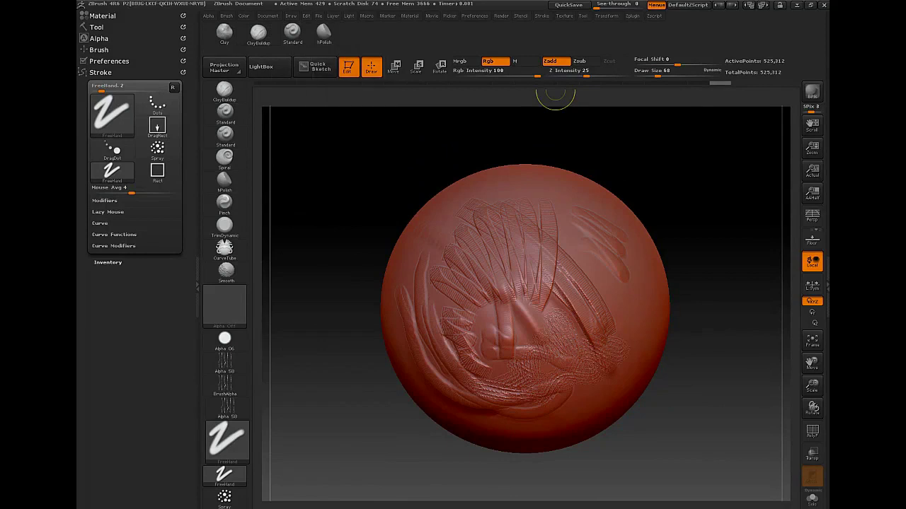
pyautogui.click(224, 91)
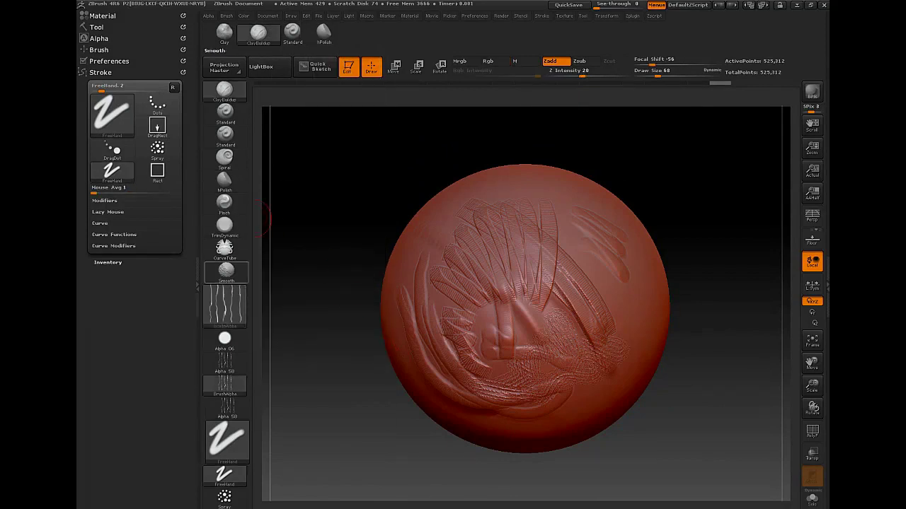
pyautogui.moveTo(224, 507)
pyautogui.keyDown('ctrl'); pyautogui.keyDown('alt'); pyautogui.mouseDown()
pyautogui.moveTo(247, 475)
pyautogui.moveTo(324, 268)
pyautogui.mouseUp(); pyautogui.keyUp('alt'); pyautogui.keyUp('ctrl')
# Remove BrushAlpha and the duplicate Alpha 58 from the side shelf and move the stroke thumbnails up below the remaining Alpha 58
pyautogui.hotkey('ctrl', 'alt')
pyautogui.keyDown('ctrl'); pyautogui.keyDown('alt'); pyautogui.moveTo(225, 362); pyautogui.dragTo(324, 332); pyautogui.keyUp('alt'); pyautogui.keyUp('ctrl')
pyautogui.keyDown('ctrl'); pyautogui.keyDown('alt'); pyautogui.moveTo(224, 384); pyautogui.dragTo(224, 361); pyautogui.keyUp('alt'); pyautogui.keyUp('ctrl')
pyautogui.moveTo(226, 407)
pyautogui.keyDown('ctrl'); pyautogui.keyDown('alt'); pyautogui.mouseDown()
pyautogui.moveTo(227, 384)
pyautogui.moveTo(250, 362)
pyautogui.moveTo(264, 388)
pyautogui.moveTo(226, 362)
pyautogui.mouseUp(); pyautogui.keyUp('alt'); pyautogui.keyUp('ctrl')
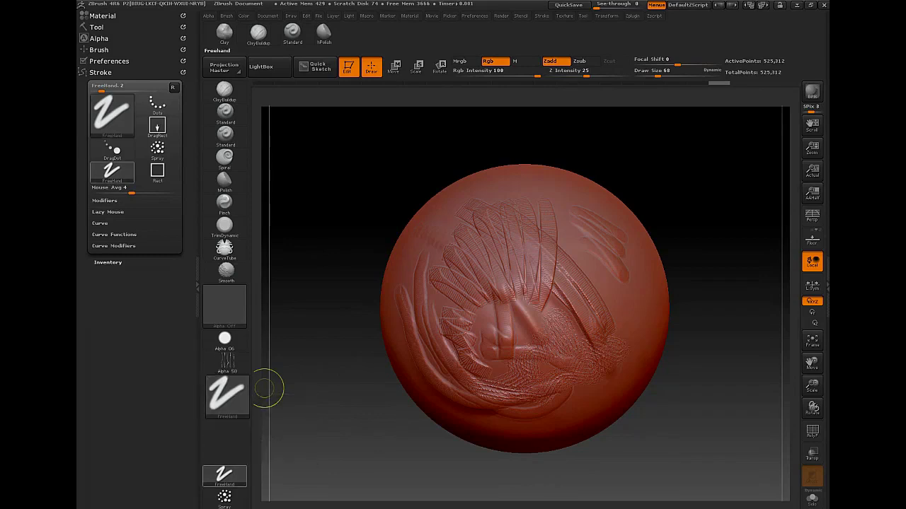
pyautogui.keyDown('ctrl'); pyautogui.keyDown('alt'); pyautogui.moveTo(224, 498); pyautogui.dragTo(224, 440); pyautogui.keyUp('alt'); pyautogui.keyUp('ctrl')
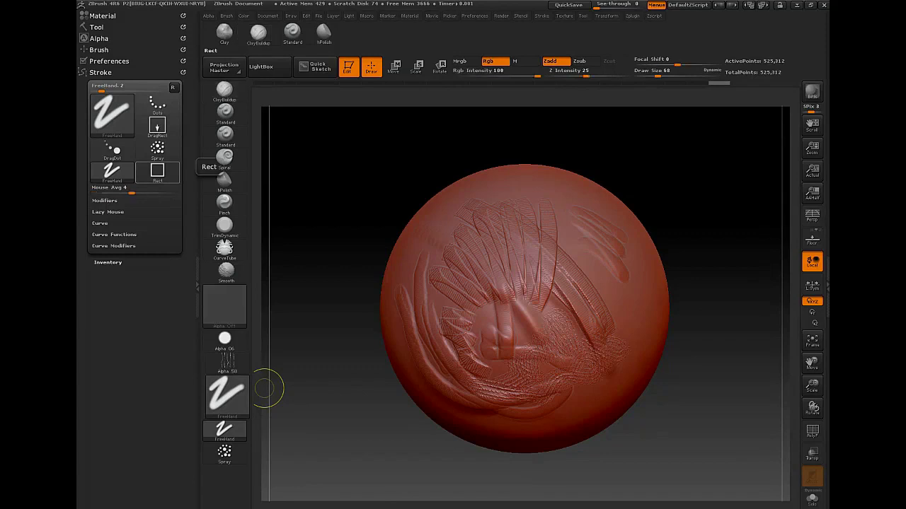
# Add the DragRect stroke type below Spray in the side shelf and collapse the side tray
pyautogui.keyDown('ctrl'); pyautogui.keyDown('alt'); pyautogui.moveTo(157, 128); pyautogui.dragTo(227, 476); pyautogui.keyUp('alt'); pyautogui.keyUp('ctrl')
pyautogui.click(258, 32)
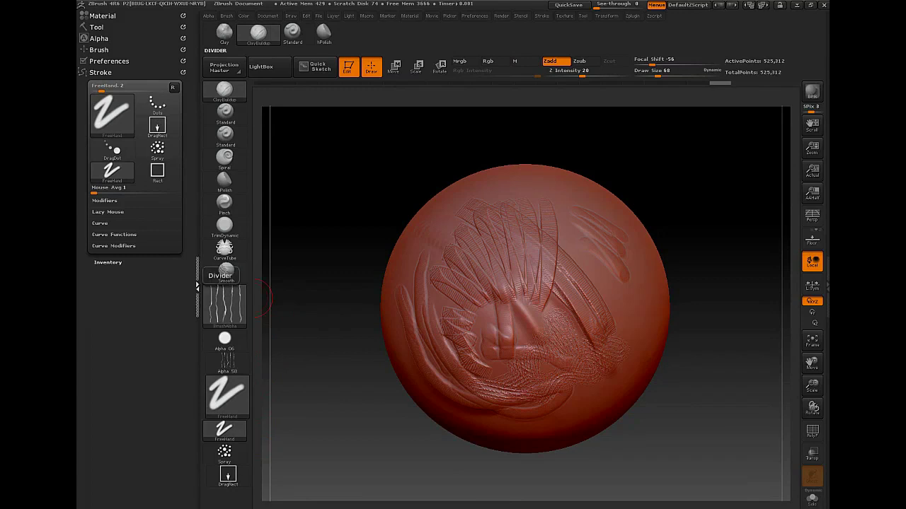
pyautogui.click(198, 285)
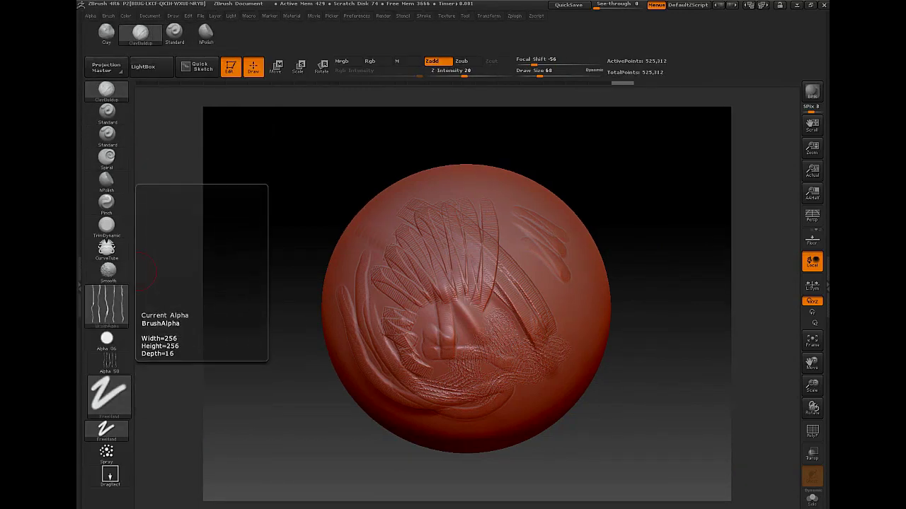
# Remove the Clay, ClayBuildup, Standard and hPolish brushes from the shelf above the canvas
pyautogui.click(107, 181)
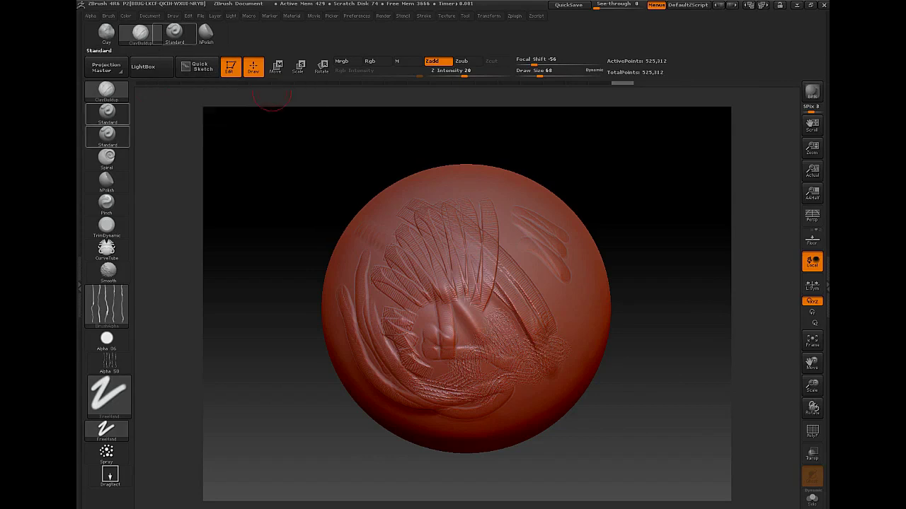
pyautogui.click(106, 111)
pyautogui.keyDown('ctrl'); pyautogui.keyDown('alt'); pyautogui.moveTo(175, 33); pyautogui.dragTo(244, 142); pyautogui.keyUp('alt'); pyautogui.keyUp('ctrl')
pyautogui.keyDown('ctrl'); pyautogui.keyDown('alt'); pyautogui.moveTo(140, 33); pyautogui.dragTo(256, 184); pyautogui.keyUp('alt'); pyautogui.keyUp('ctrl')
pyautogui.keyDown('ctrl'); pyautogui.keyDown('alt'); pyautogui.moveTo(106, 33); pyautogui.dragTo(259, 177); pyautogui.keyUp('alt'); pyautogui.keyUp('ctrl')
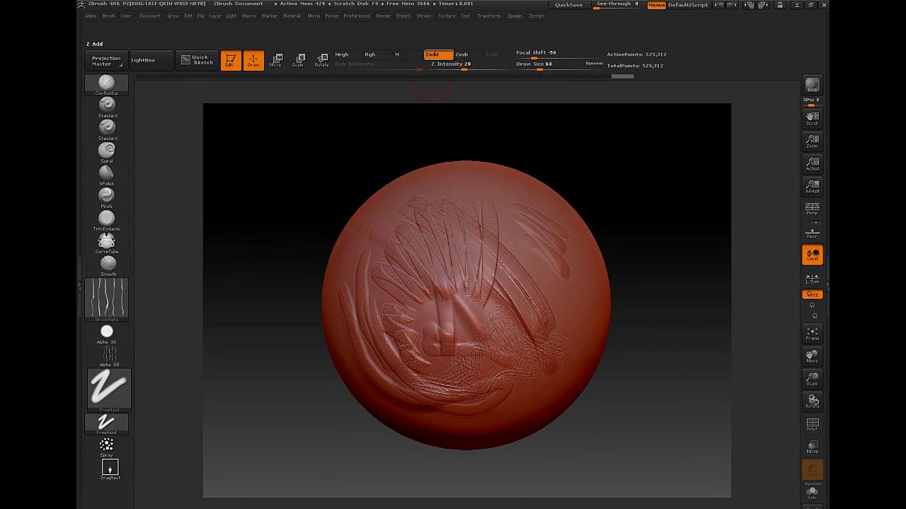
# Move the ActivePoints counter to the start of the upper shelf row above the canvas and try to place TotalPoints beside it
pyautogui.press('ctrl')
pyautogui.keyDown('ctrl'); pyautogui.keyDown('alt'); pyautogui.moveTo(641, 54); pyautogui.dragTo(127, 27); pyautogui.keyUp('alt'); pyautogui.keyUp('ctrl')
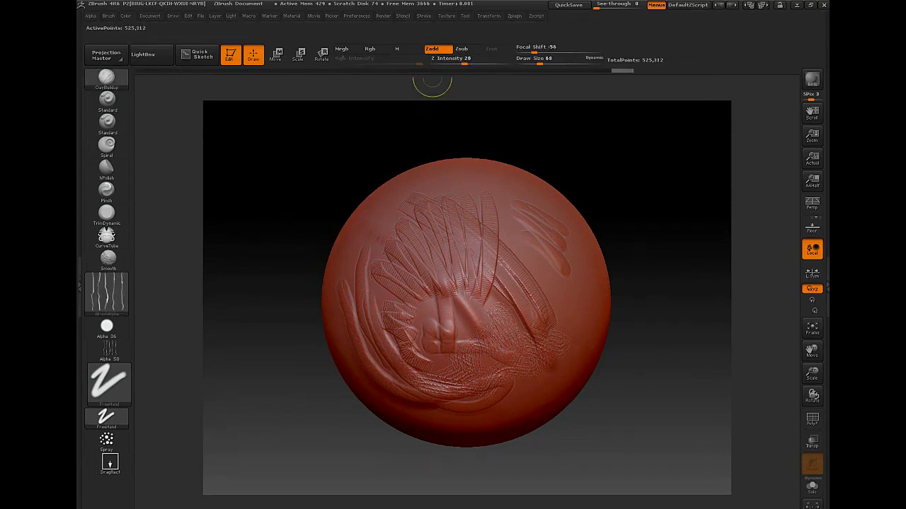
pyautogui.keyDown('ctrl'); pyautogui.keyDown('alt'); pyautogui.moveTo(640, 60); pyautogui.dragTo(129, 28); pyautogui.keyUp('alt'); pyautogui.keyUp('ctrl')
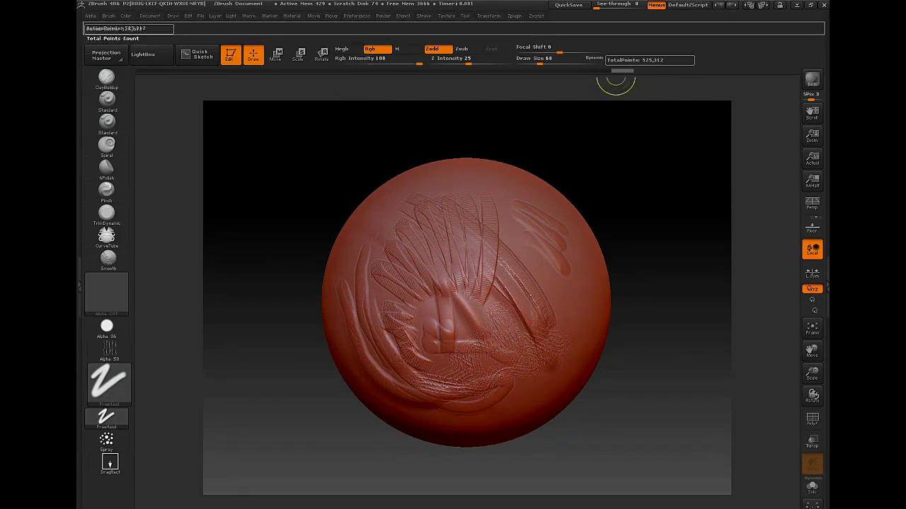
pyautogui.moveTo(129, 39)
pyautogui.keyDown('ctrl'); pyautogui.keyDown('alt'); pyautogui.mouseDown()
pyautogui.moveTo(156, 30)
pyautogui.moveTo(125, 36)
pyautogui.moveTo(130, 29)
pyautogui.mouseUp(); pyautogui.keyUp('alt'); pyautogui.keyUp('ctrl')
pyautogui.keyDown('ctrl'); pyautogui.keyDown('alt'); pyautogui.moveTo(190, 29); pyautogui.dragTo(194, 29); pyautogui.keyUp('alt'); pyautogui.keyUp('ctrl')
pyautogui.moveTo(650, 60)
pyautogui.keyDown('ctrl'); pyautogui.keyDown('alt'); pyautogui.mouseDown()
pyautogui.moveTo(192, 29)
pyautogui.moveTo(182, 40)
pyautogui.mouseUp(); pyautogui.keyUp('alt'); pyautogui.keyUp('ctrl')
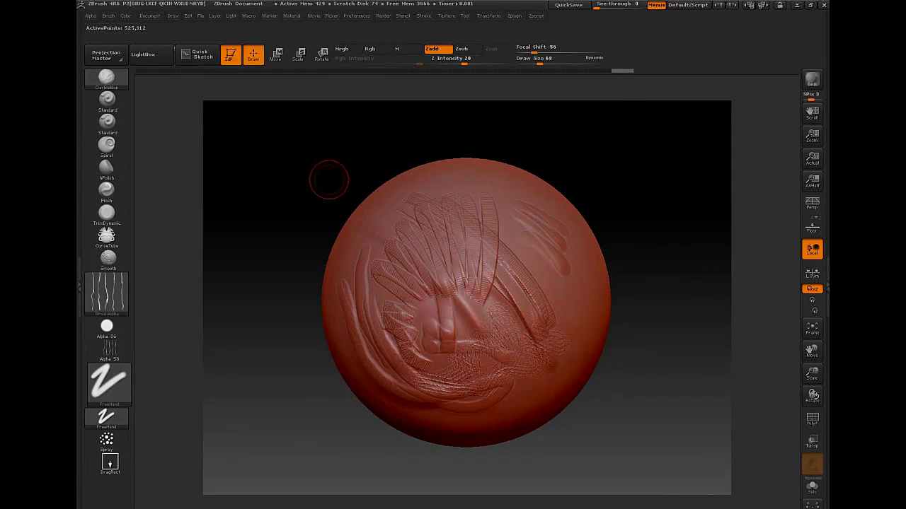
# Add the TotalPoints counter from the Misc preferences beside ActivePoints in the upper shelf row
pyautogui.click(357, 16)
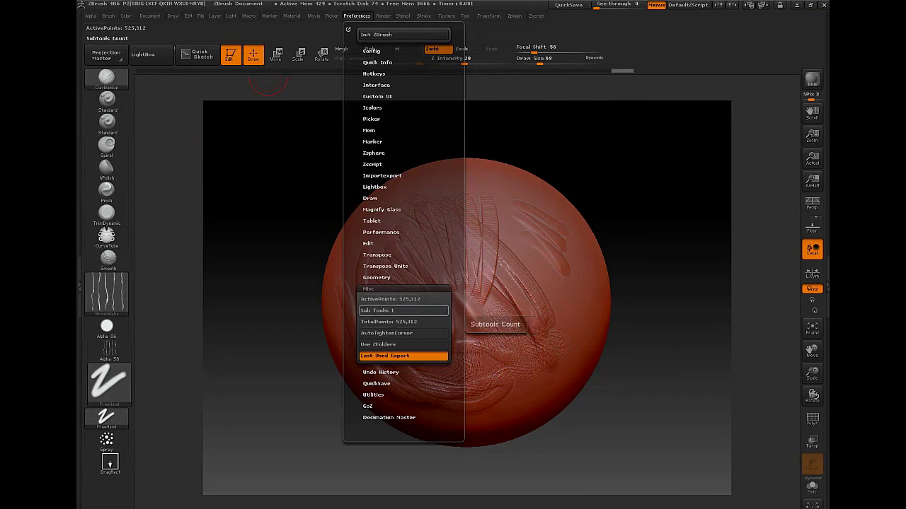
pyautogui.keyDown('ctrl'); pyautogui.keyDown('alt'); pyautogui.moveTo(404, 322); pyautogui.dragTo(201, 28); pyautogui.keyUp('alt'); pyautogui.keyUp('ctrl')
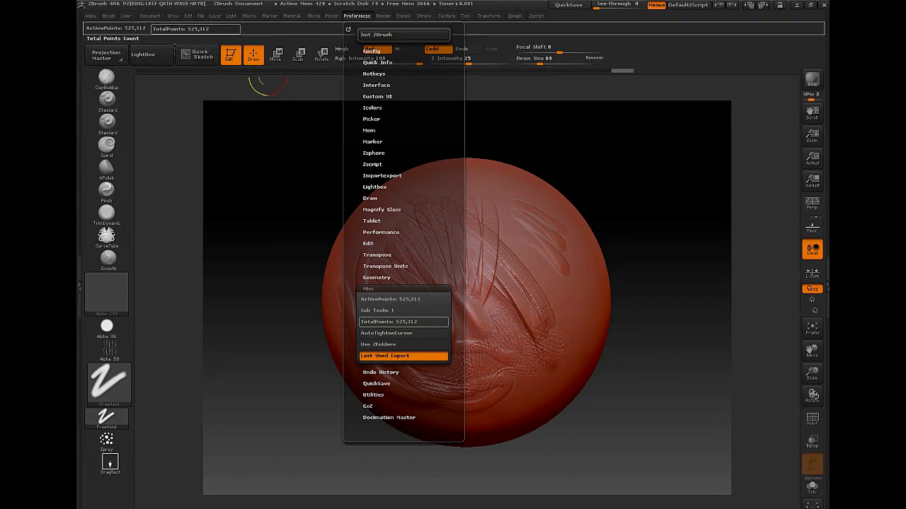
pyautogui.click(107, 77)
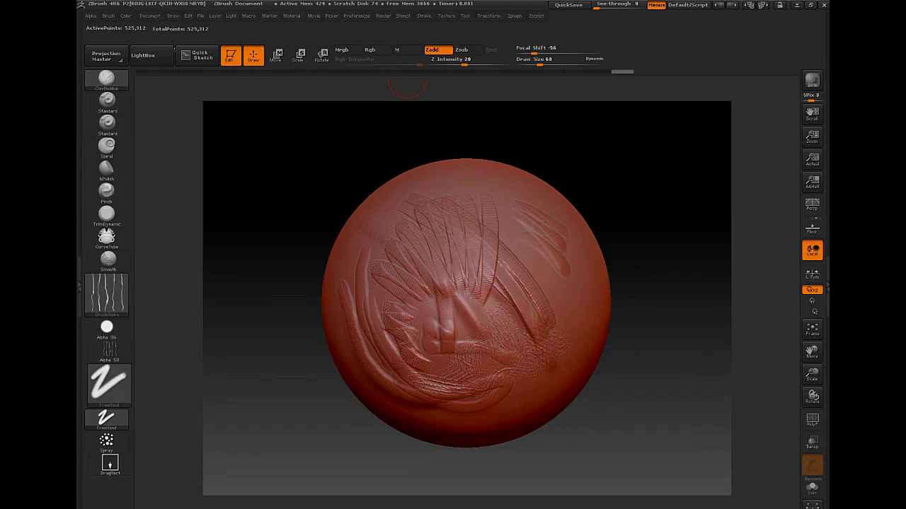
# Reopen the side tray and expand its docked Material palette
pyautogui.click(292, 16)
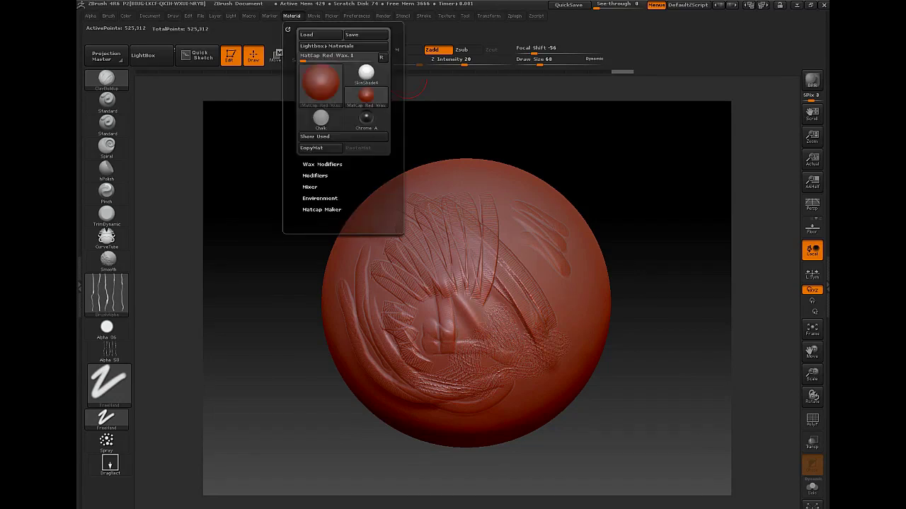
pyautogui.moveTo(320, 84)
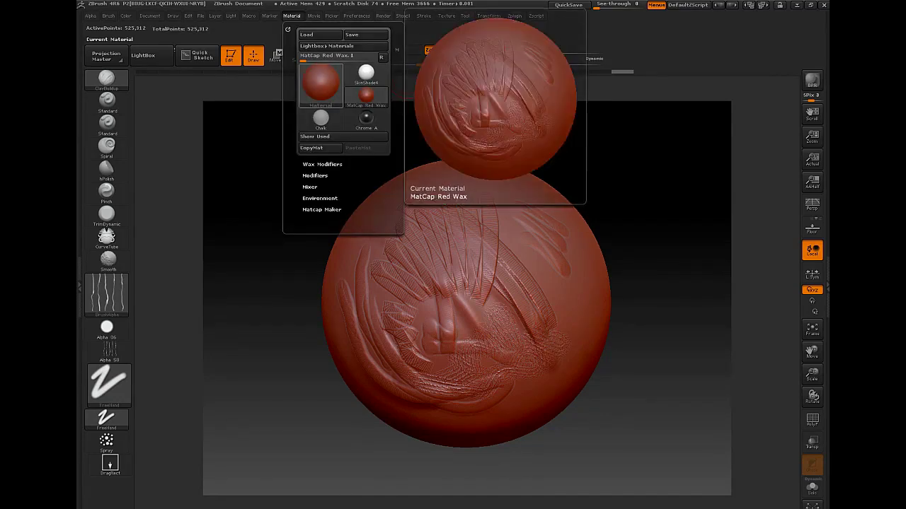
pyautogui.click(80, 286)
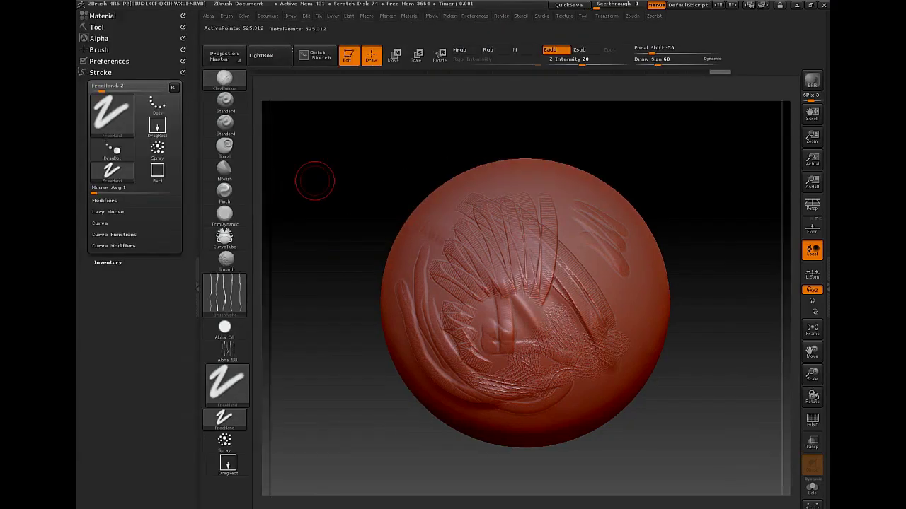
pyautogui.click(102, 16)
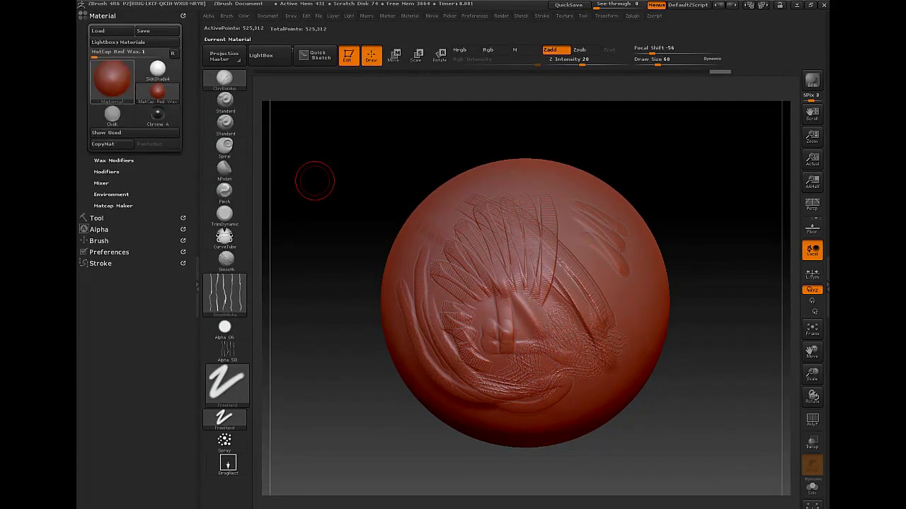
pyautogui.moveTo(112, 79)
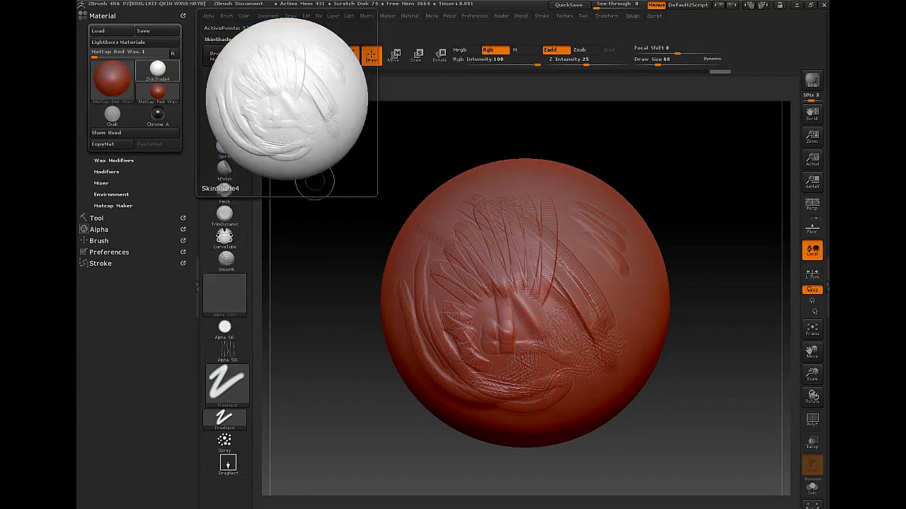
# Add the SkinShade4 and Chrome A materials to the upper shelf row and switch the sphere to the Chalk material
pyautogui.keyDown('ctrl'); pyautogui.keyDown('alt'); pyautogui.moveTo(157, 70); pyautogui.dragTo(599, 32); pyautogui.keyUp('alt'); pyautogui.keyUp('ctrl')
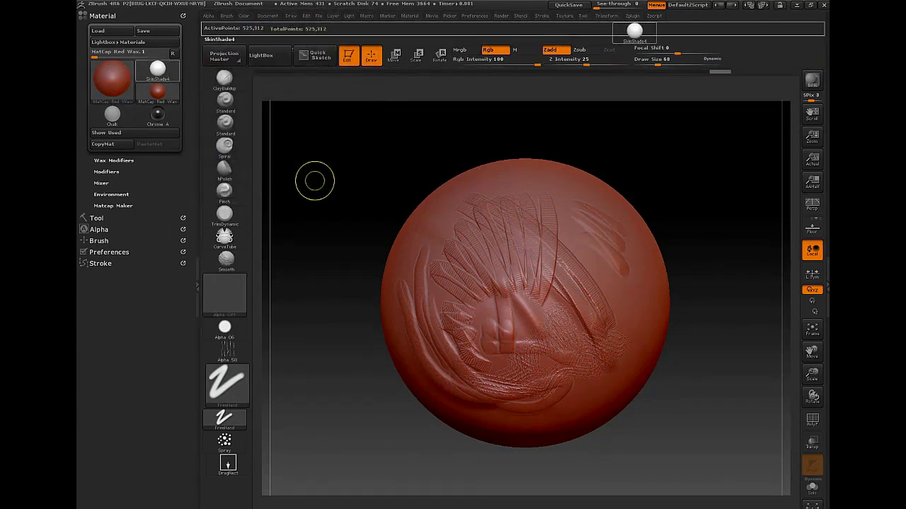
pyautogui.moveTo(632, 31)
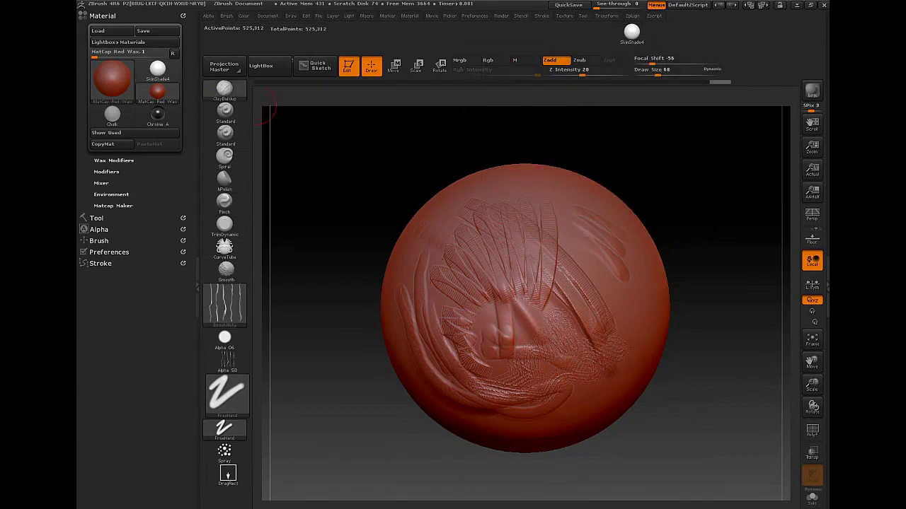
pyautogui.keyDown('ctrl'); pyautogui.keyDown('alt'); pyautogui.moveTo(173, 115); pyautogui.dragTo(656, 32); pyautogui.keyUp('alt'); pyautogui.keyUp('ctrl')
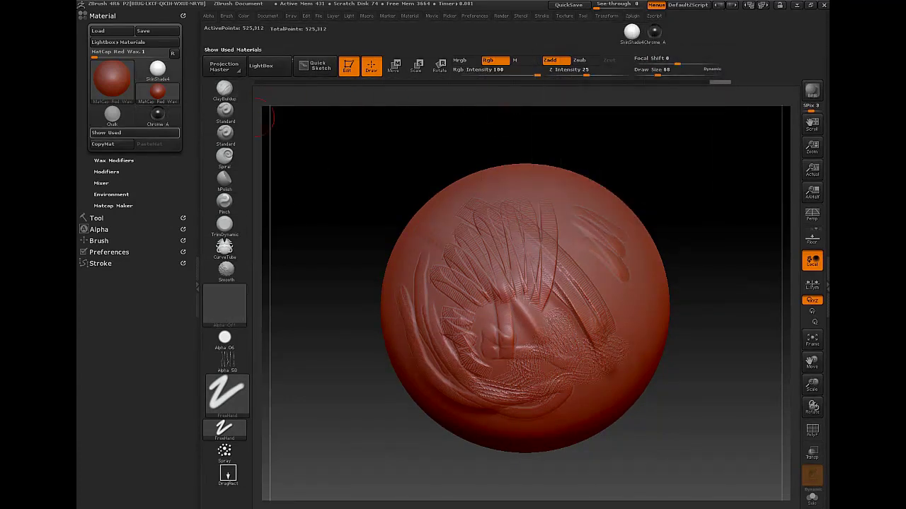
pyautogui.click(112, 115)
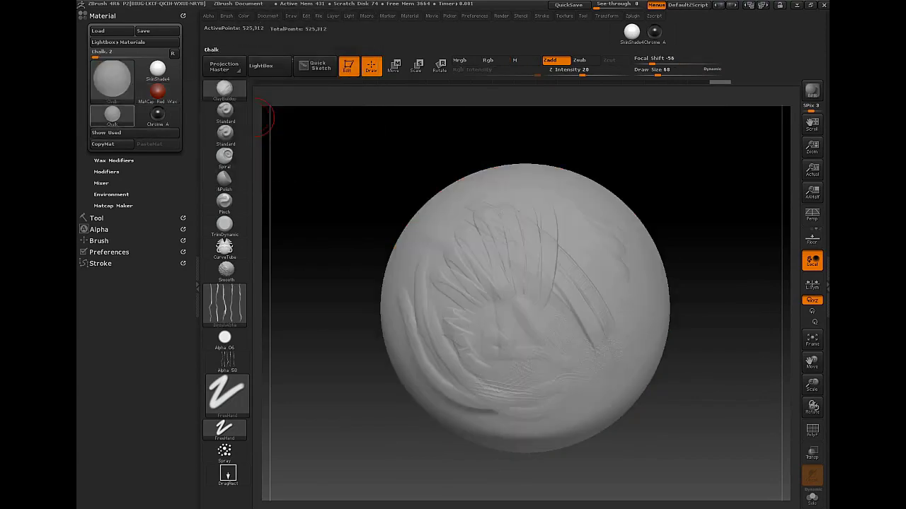
# Switch the sphere to the ToyPlastic material and add that material to the upper shelf row beside SkinShade4
pyautogui.press('m')
pyautogui.click(113, 118)
pyautogui.click(120, 320)
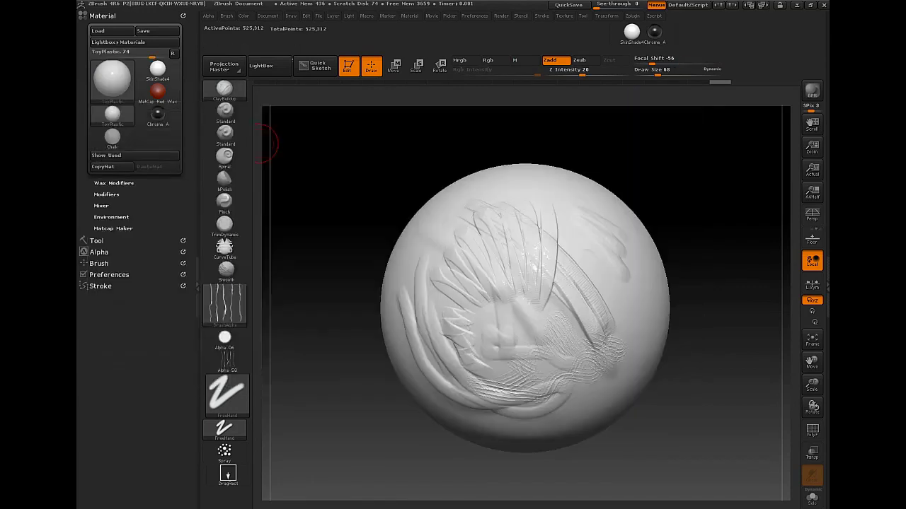
pyautogui.moveTo(111, 116)
pyautogui.keyDown('ctrl'); pyautogui.keyDown('alt'); pyautogui.mouseDown()
pyautogui.moveTo(307, 109)
pyautogui.moveTo(700, 33)
pyautogui.moveTo(677, 32)
pyautogui.mouseUp(); pyautogui.keyUp('alt'); pyautogui.keyUp('ctrl')
pyautogui.keyDown('ctrl'); pyautogui.keyDown('alt'); pyautogui.moveTo(609, 33); pyautogui.dragTo(609, 32); pyautogui.keyUp('alt'); pyautogui.keyUp('ctrl')
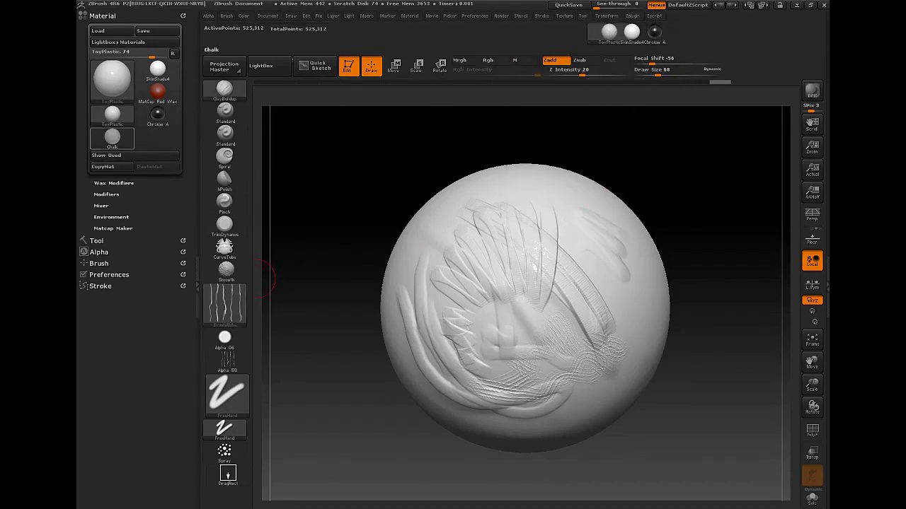
# Load the RGB Levels and Blinn materials and add Blinn to the upper shelf row after Chrome A
pyautogui.click(112, 81)
pyautogui.click(112, 138)
pyautogui.click(111, 137)
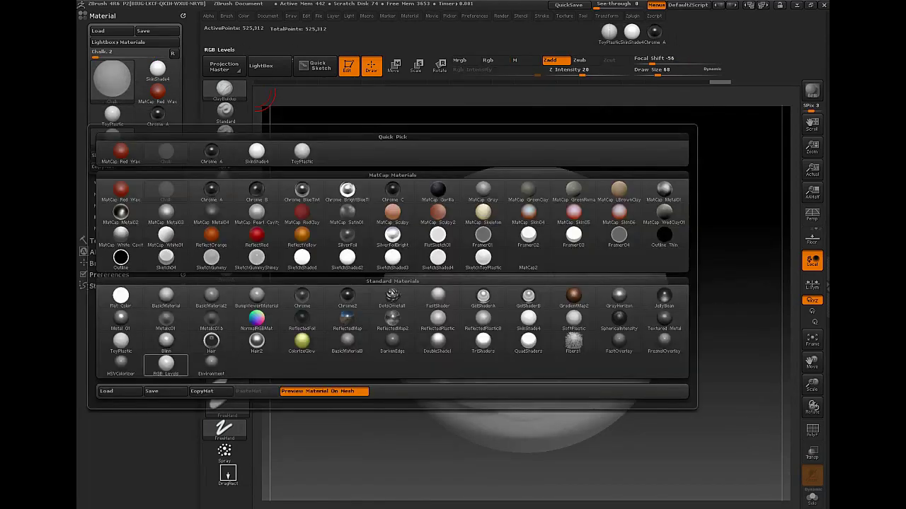
pyautogui.click(166, 364)
pyautogui.click(112, 137)
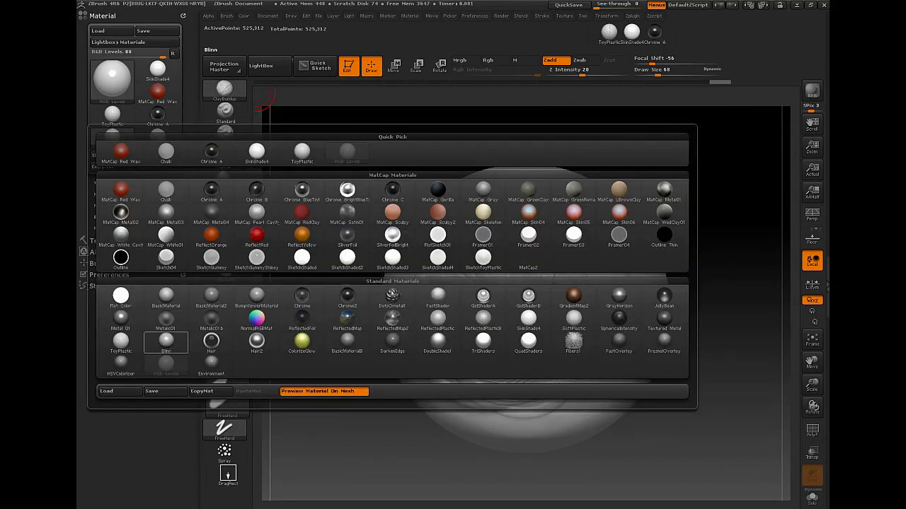
pyautogui.click(165, 342)
pyautogui.keyDown('ctrl'); pyautogui.keyDown('alt'); pyautogui.moveTo(112, 139); pyautogui.dragTo(699, 34); pyautogui.keyUp('alt'); pyautogui.keyUp('ctrl')
pyautogui.click(224, 225)
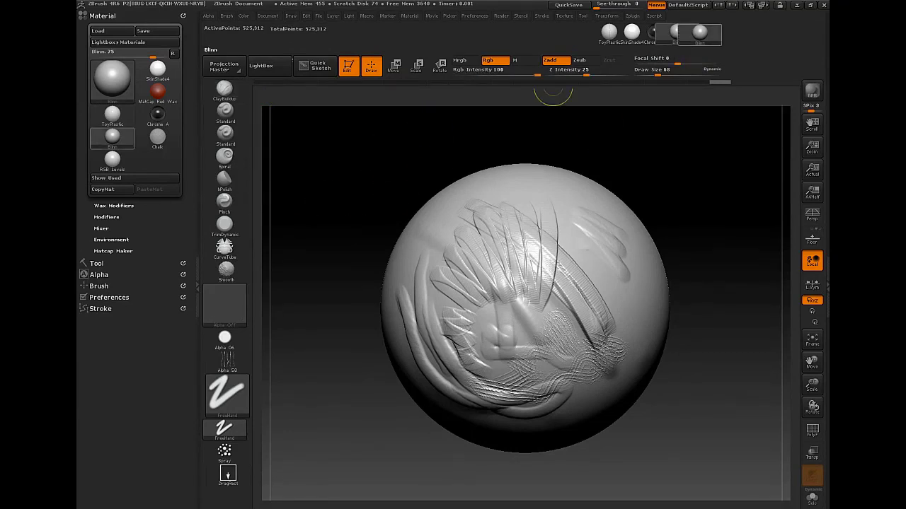
pyautogui.moveTo(700, 32)
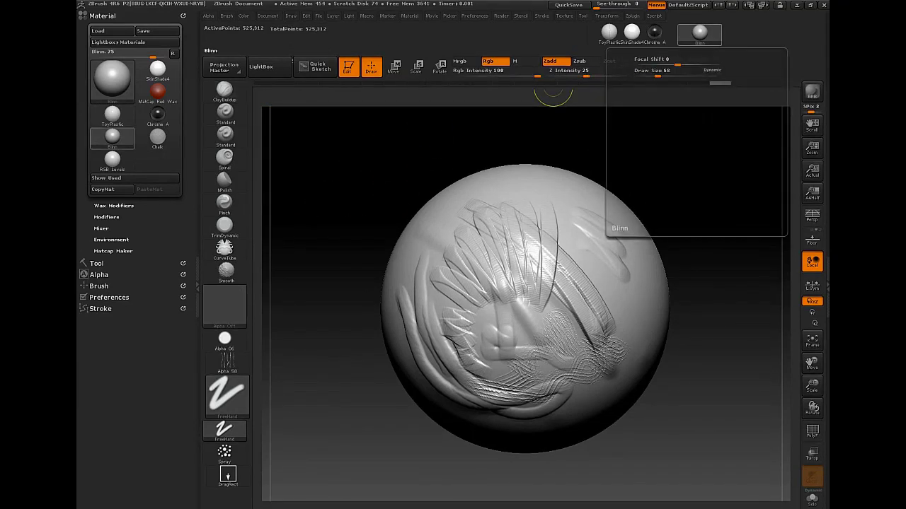
# Apply the RGB Levels material to the sphere and add it to the upper shelf row beside Blinn
pyautogui.click(112, 158)
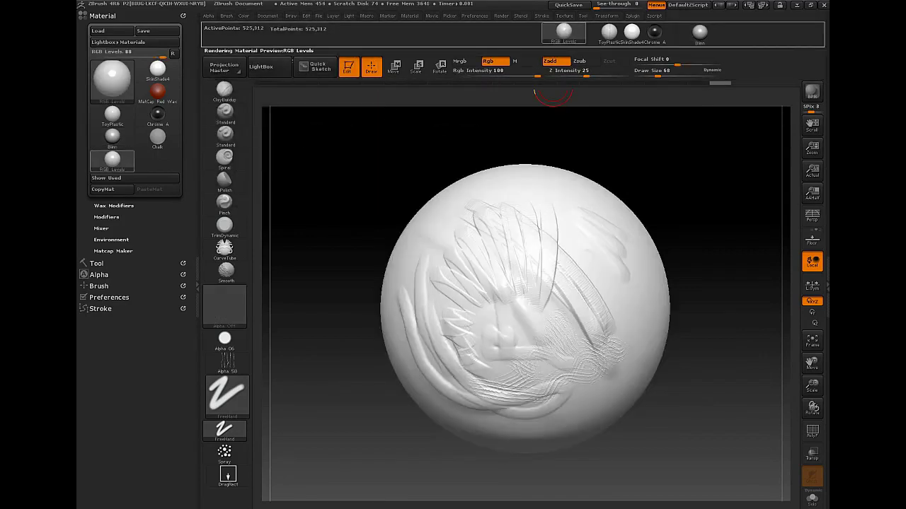
pyautogui.keyDown('ctrl'); pyautogui.keyDown('alt'); pyautogui.moveTo(733, 34); pyautogui.dragTo(733, 34); pyautogui.keyUp('alt'); pyautogui.keyUp('ctrl')
pyautogui.keyDown('alt'); pyautogui.moveTo(349, 256); pyautogui.dragTo(338, 249); pyautogui.keyUp('alt')
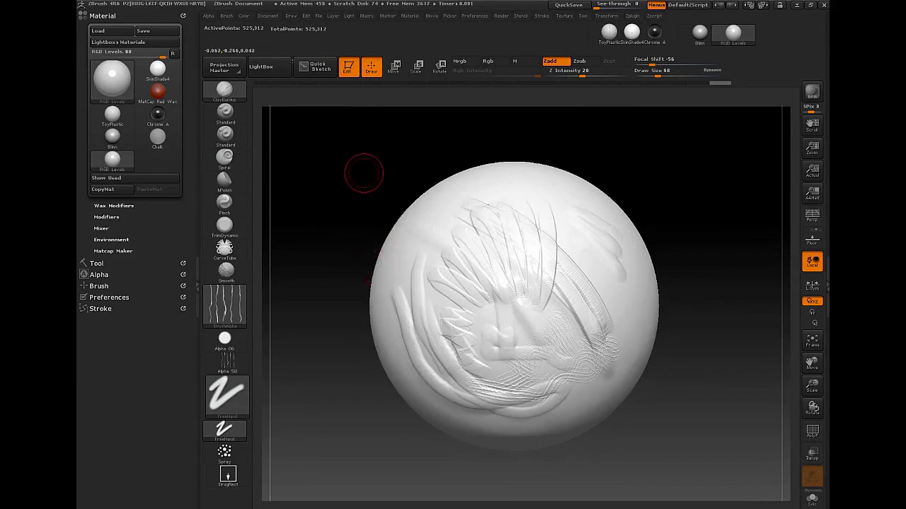
pyautogui.moveTo(350, 185)
pyautogui.keyDown('alt'); pyautogui.mouseDown()
pyautogui.moveTo(355, 147)
pyautogui.moveTo(355, 174)
pyautogui.mouseUp(); pyautogui.keyUp('alt')
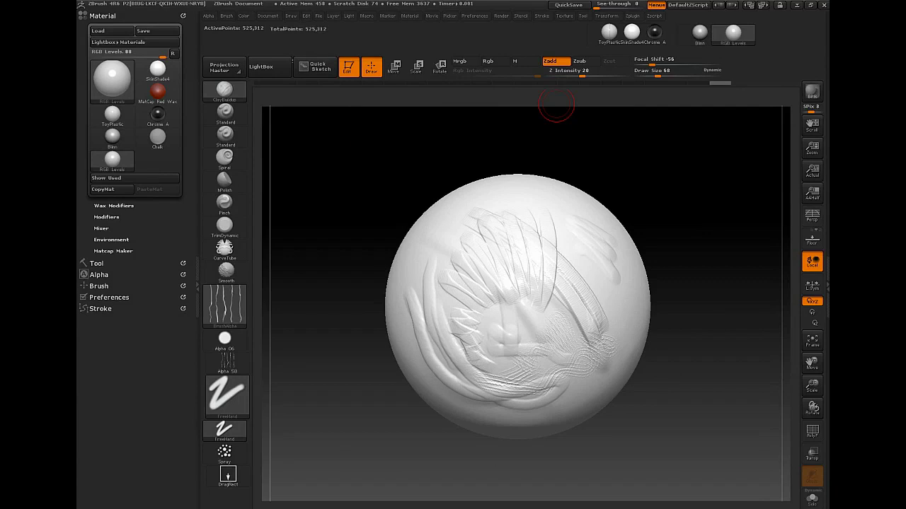
# Turn off Wide Buttons in the UI section of the Interface preferences
pyautogui.click(474, 16)
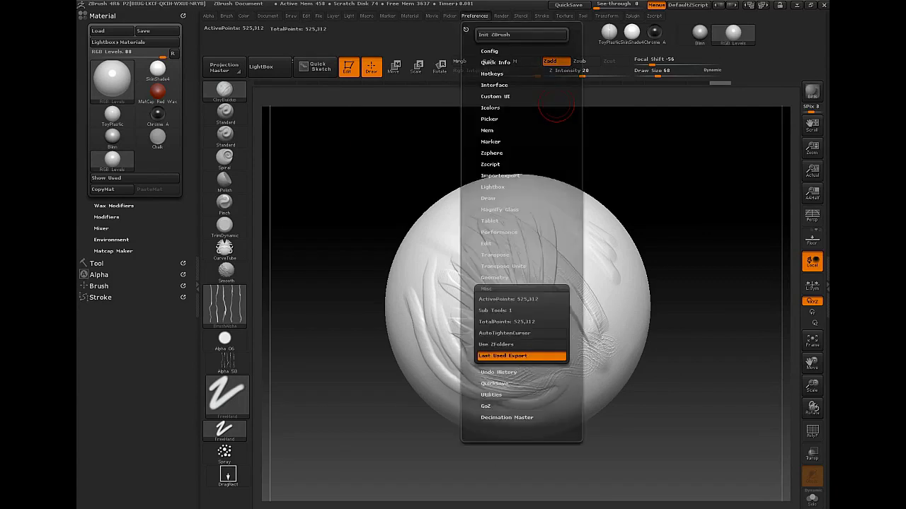
pyautogui.click(487, 289)
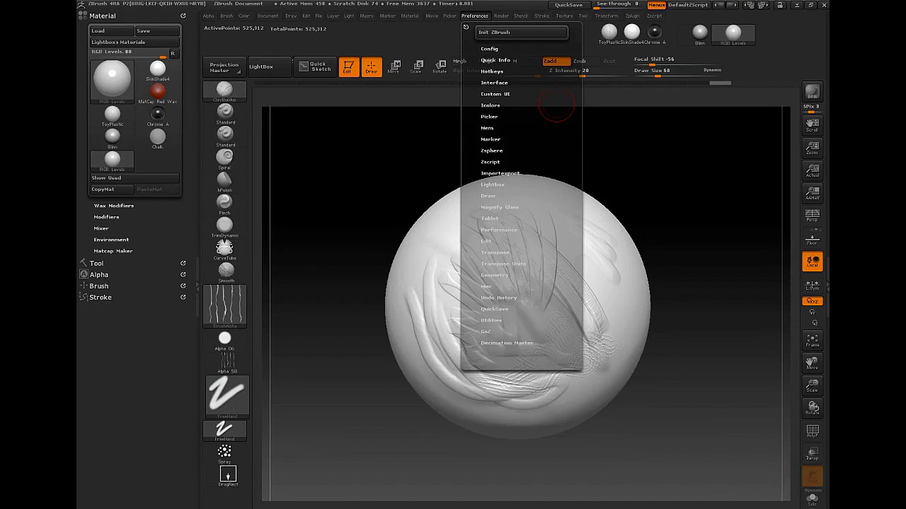
pyautogui.click(494, 82)
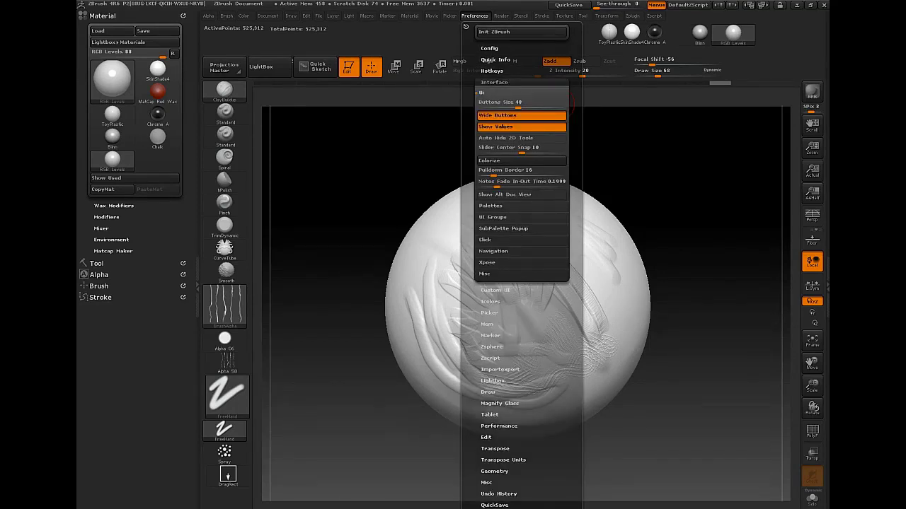
pyautogui.click(522, 115)
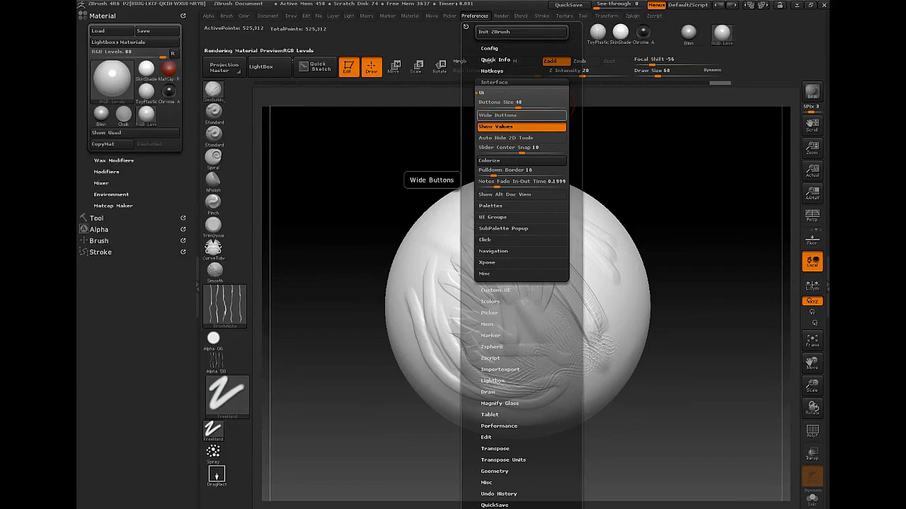
pyautogui.click(522, 114)
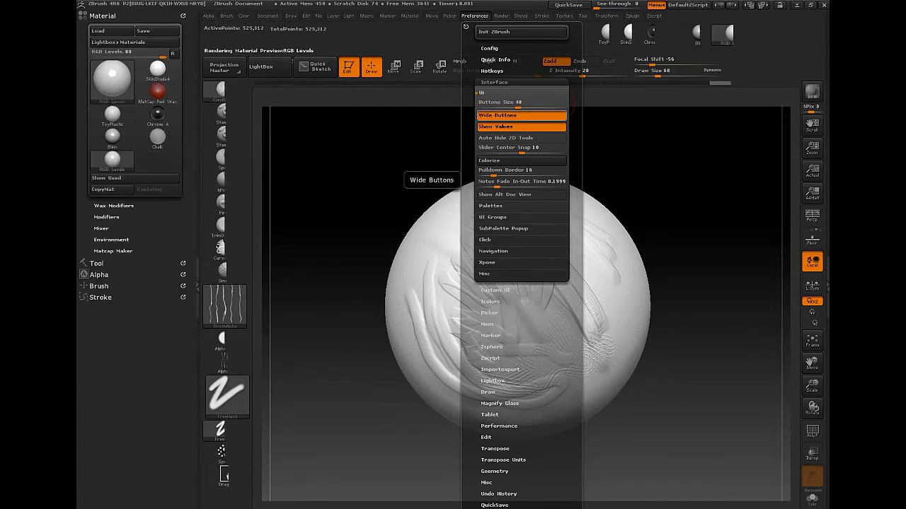
pyautogui.click(521, 115)
pyautogui.click(522, 114)
pyautogui.click(522, 115)
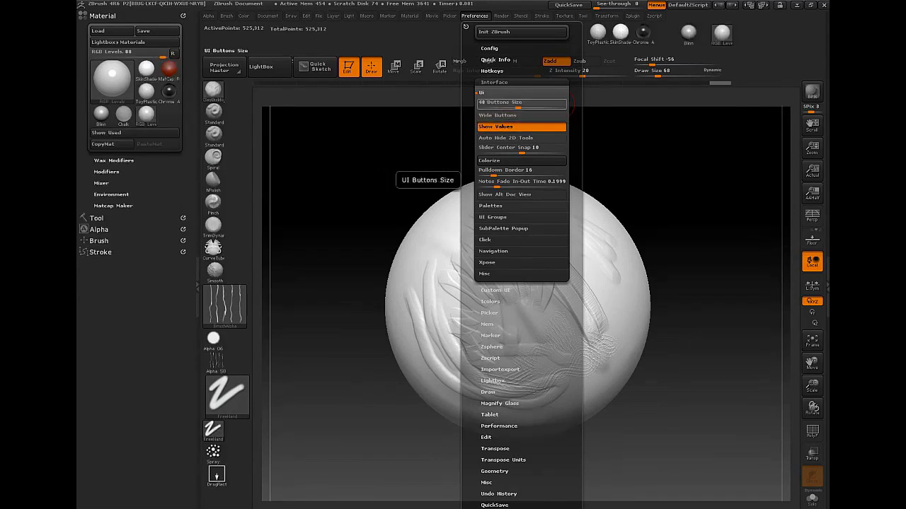
pyautogui.moveTo(500, 105); pyautogui.dragTo(496, 104)
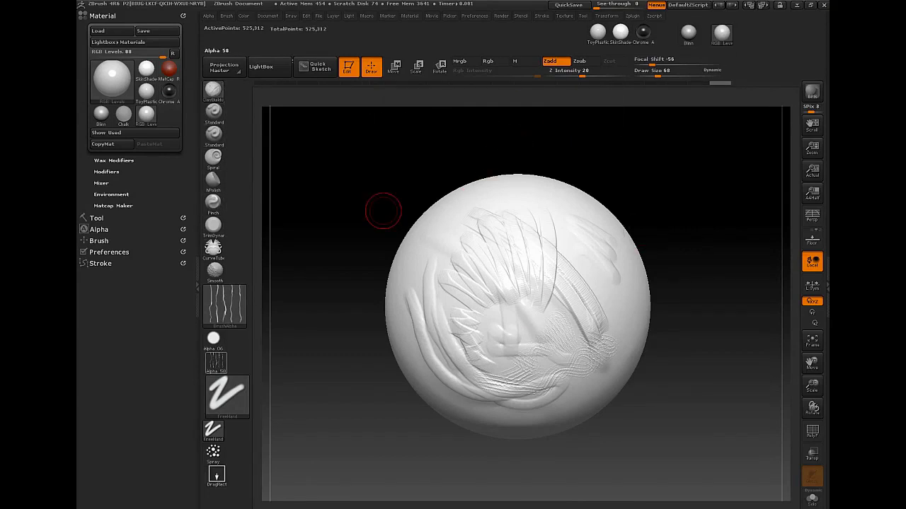
# Add the brush's BackfaceMask auto-masking option and Use Global Settings to the upper shelf row after TotalPoints
pyautogui.click(209, 16)
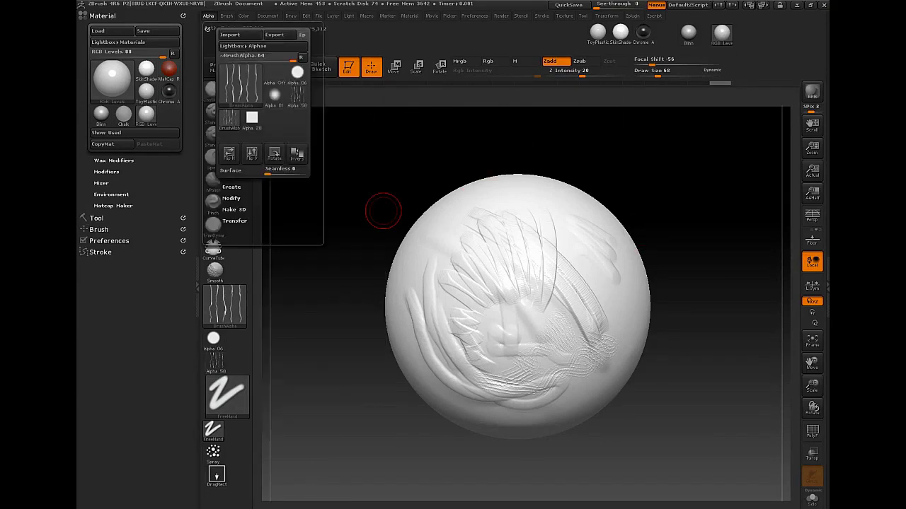
pyautogui.moveTo(227, 16)
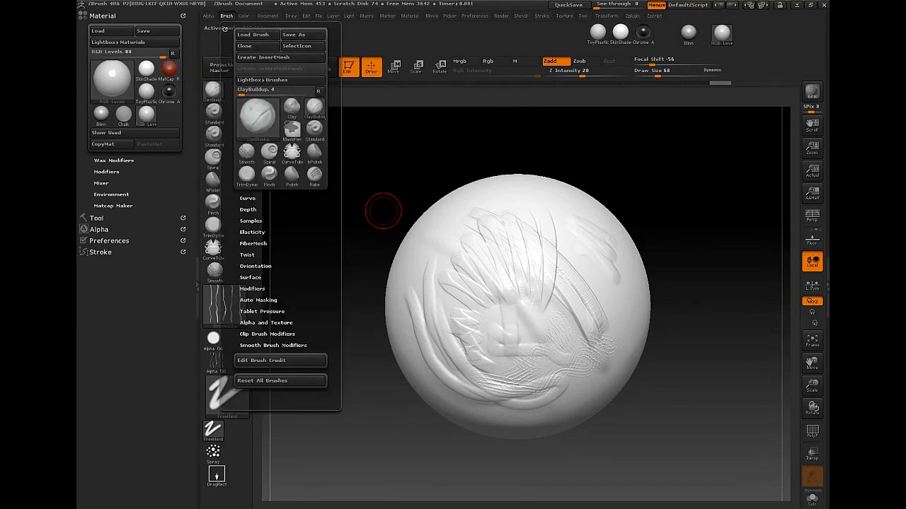
pyautogui.click(225, 29)
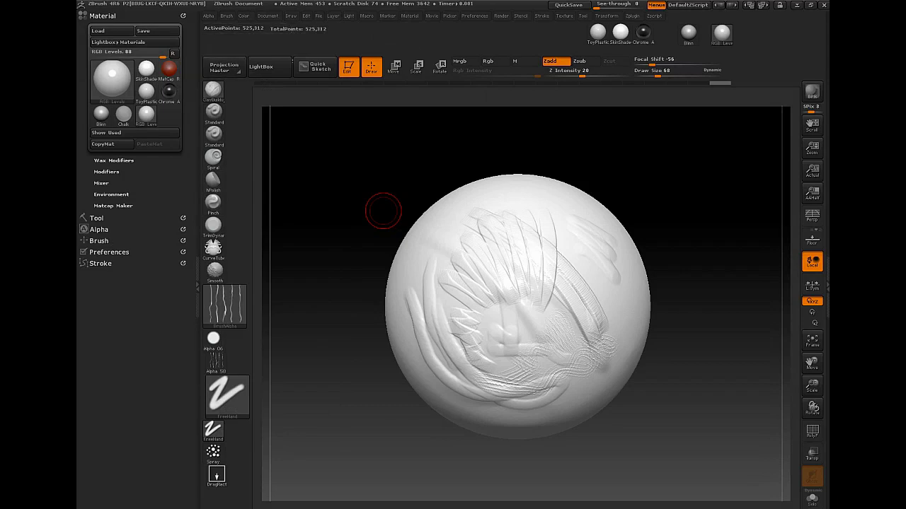
pyautogui.click(227, 16)
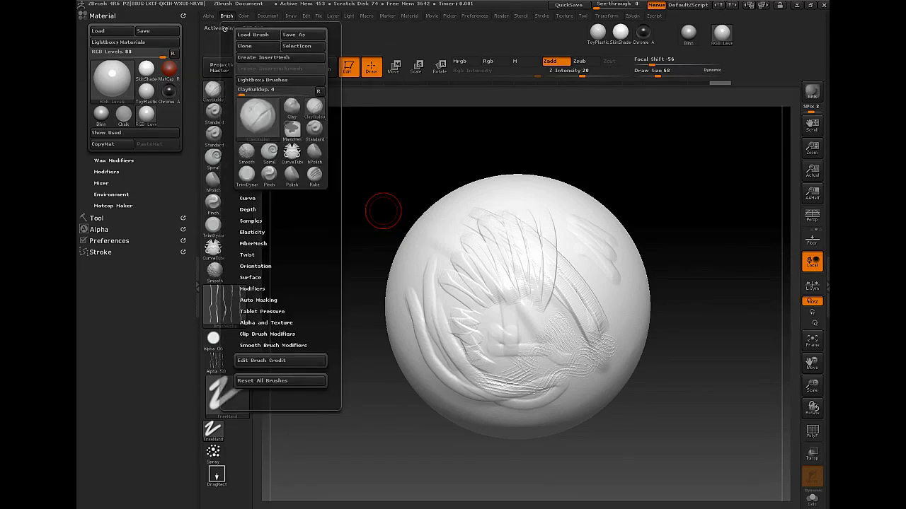
pyautogui.click(259, 300)
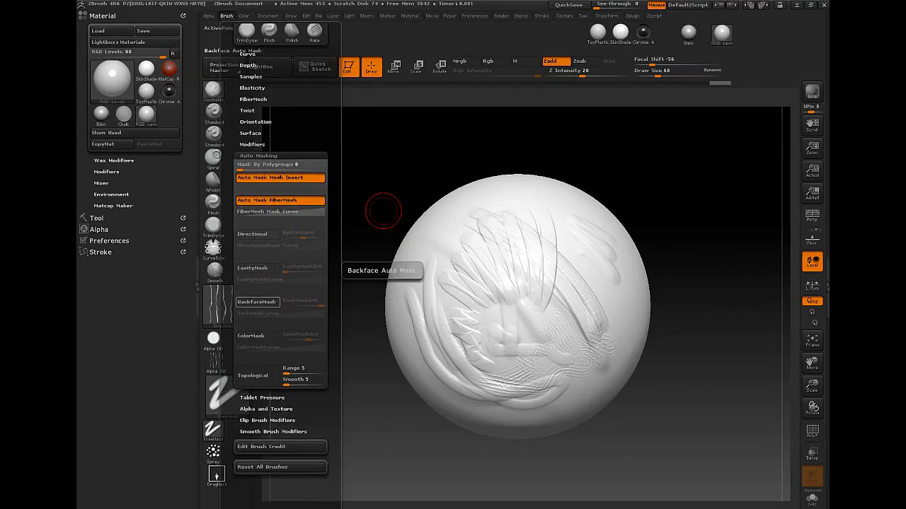
pyautogui.press('ctrl')
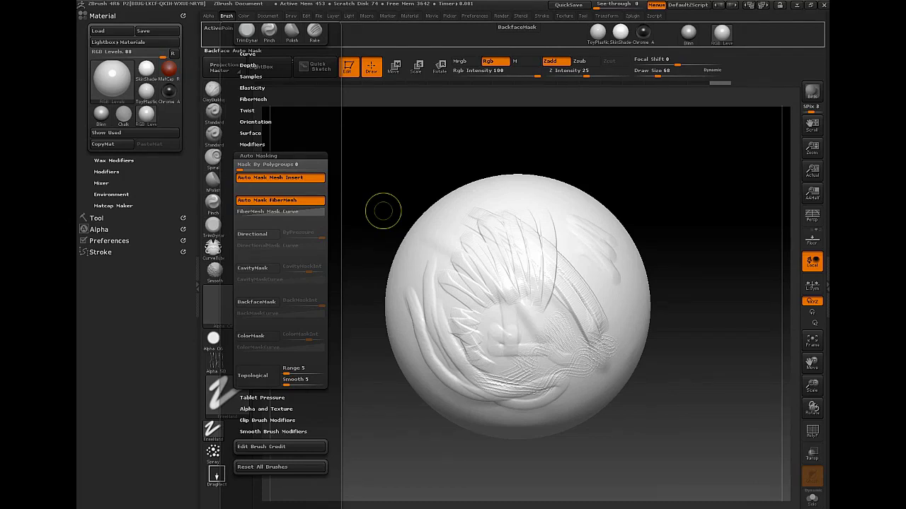
pyautogui.keyDown('ctrl'); pyautogui.keyDown('alt'); pyautogui.moveTo(359, 27); pyautogui.dragTo(361, 29); pyautogui.keyUp('alt'); pyautogui.keyUp('ctrl')
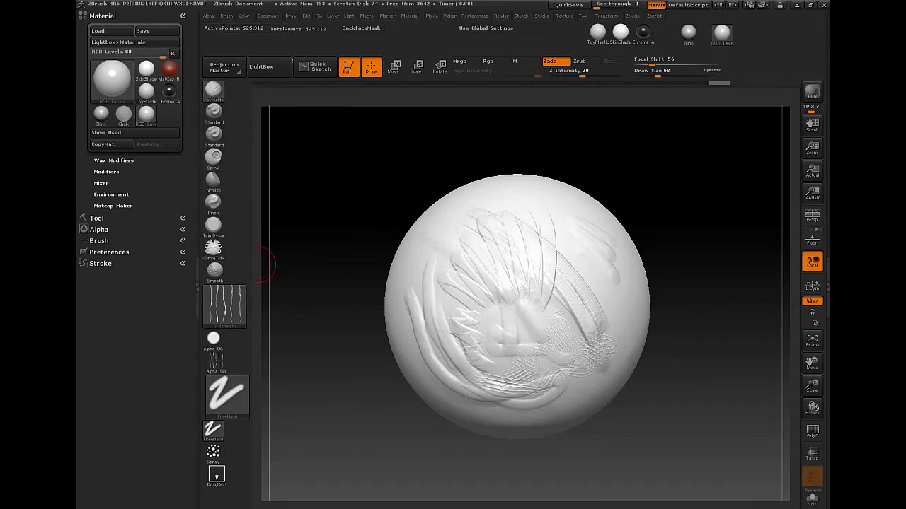
# Dock the Color palette in the side tray with its Modifiers section expanded
pyautogui.click(245, 16)
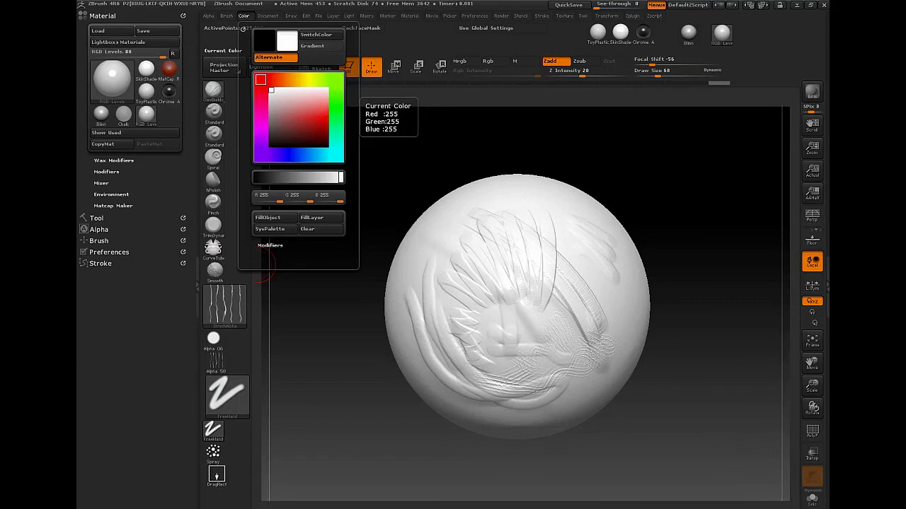
pyautogui.click(269, 246)
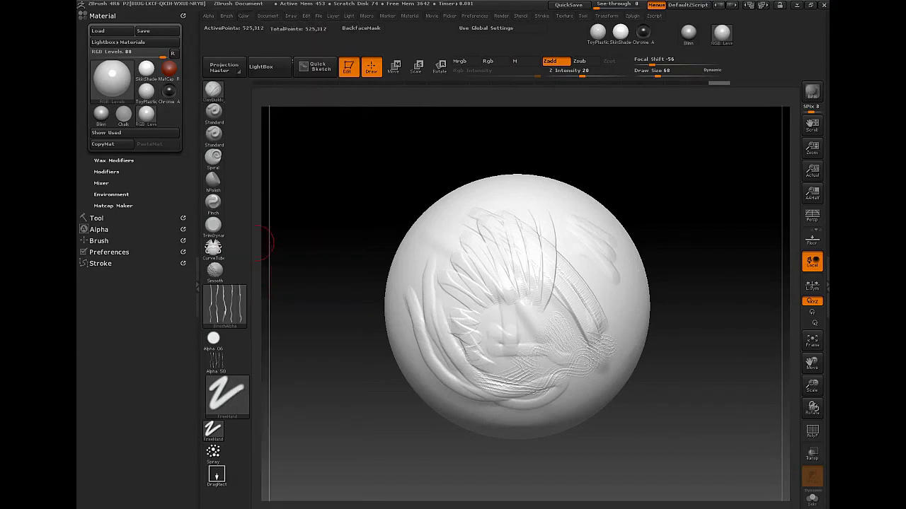
pyautogui.click(244, 16)
pyautogui.click(244, 17)
pyautogui.moveTo(243, 29)
pyautogui.mouseDown()
pyautogui.moveTo(136, 257)
pyautogui.moveTo(85, 257)
pyautogui.mouseUp()
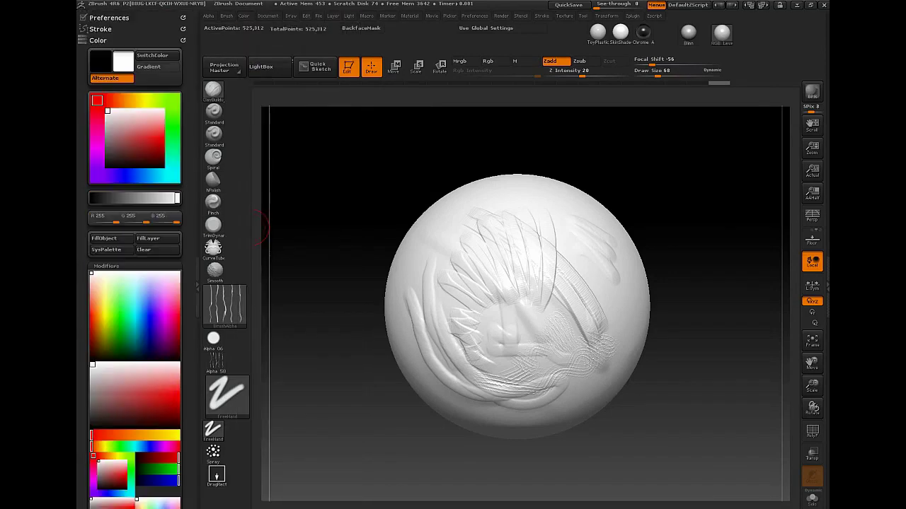
# Add the Green Color Selector and the Gray Color Selector to the shelves around the canvas
pyautogui.press('ctrl')
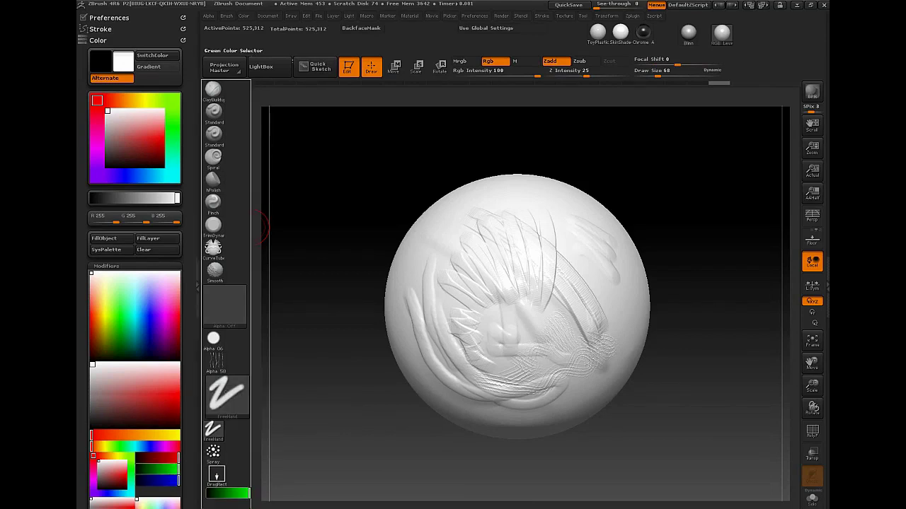
pyautogui.click(213, 91)
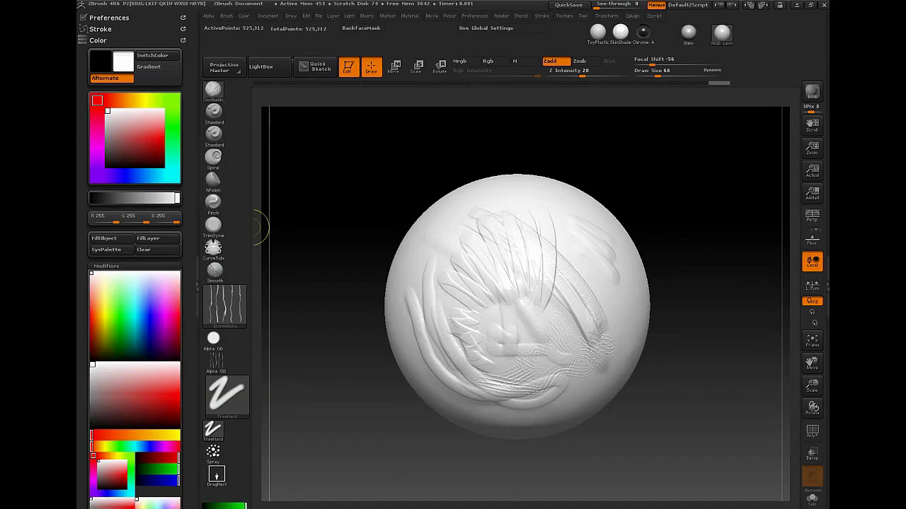
pyautogui.click(213, 112)
pyautogui.keyDown('ctrl'); pyautogui.keyDown('alt'); pyautogui.moveTo(135, 198); pyautogui.dragTo(212, 290); pyautogui.keyUp('alt'); pyautogui.keyUp('ctrl')
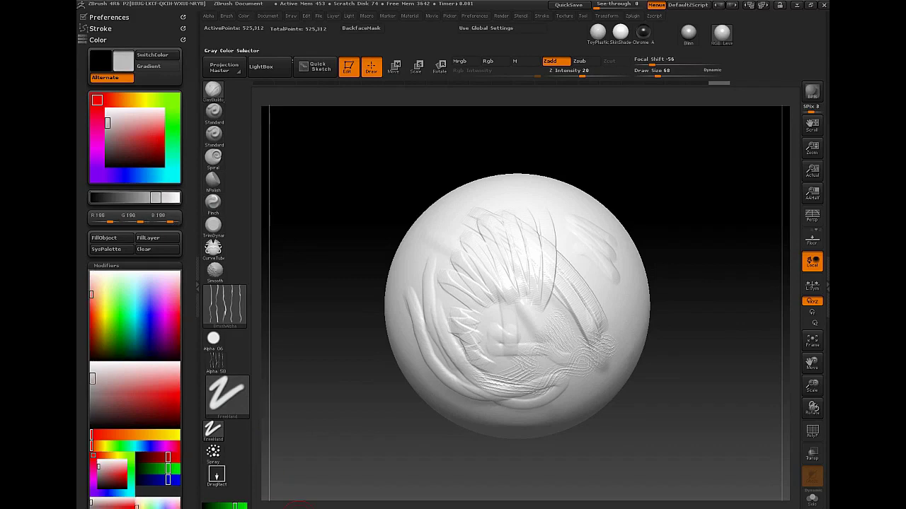
# Darken the current color to gray 92 and place the rainbow Mini Color Selector at the end of the brush settings shelf row
pyautogui.moveTo(156, 197)
pyautogui.mouseDown()
pyautogui.moveTo(118, 198)
pyautogui.moveTo(172, 197)
pyautogui.moveTo(122, 197)
pyautogui.mouseUp()
pyautogui.moveTo(188, 467); pyautogui.dragTo(188, 447)
pyautogui.scroll(-3, 134, 213)
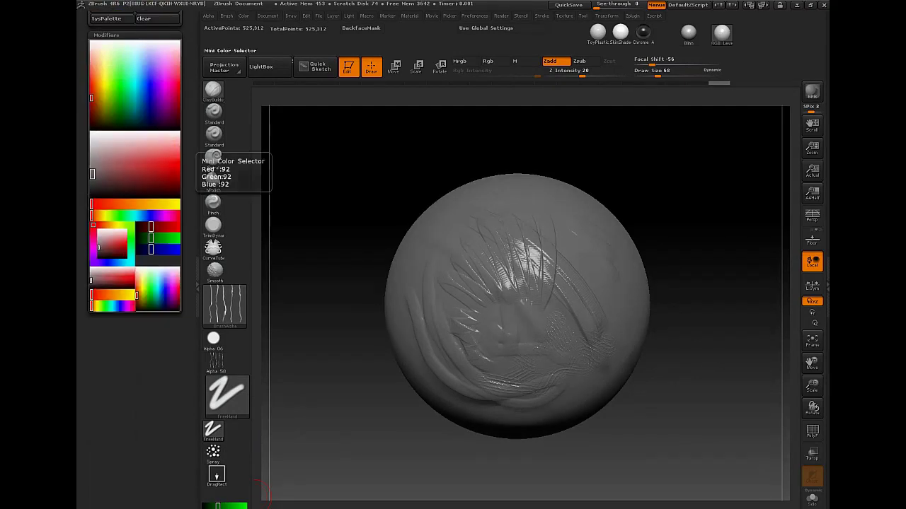
pyautogui.moveTo(157, 289)
pyautogui.keyDown('ctrl'); pyautogui.keyDown('alt'); pyautogui.mouseDown()
pyautogui.moveTo(225, 508)
pyautogui.moveTo(223, 442)
pyautogui.moveTo(273, 494)
pyautogui.moveTo(313, 502)
pyautogui.moveTo(247, 465)
pyautogui.moveTo(223, 397)
pyautogui.moveTo(224, 305)
pyautogui.moveTo(316, 92)
pyautogui.moveTo(433, 23)
pyautogui.moveTo(786, 44)
pyautogui.moveTo(801, 77)
pyautogui.mouseUp(); pyautogui.keyUp('alt'); pyautogui.keyUp('ctrl')
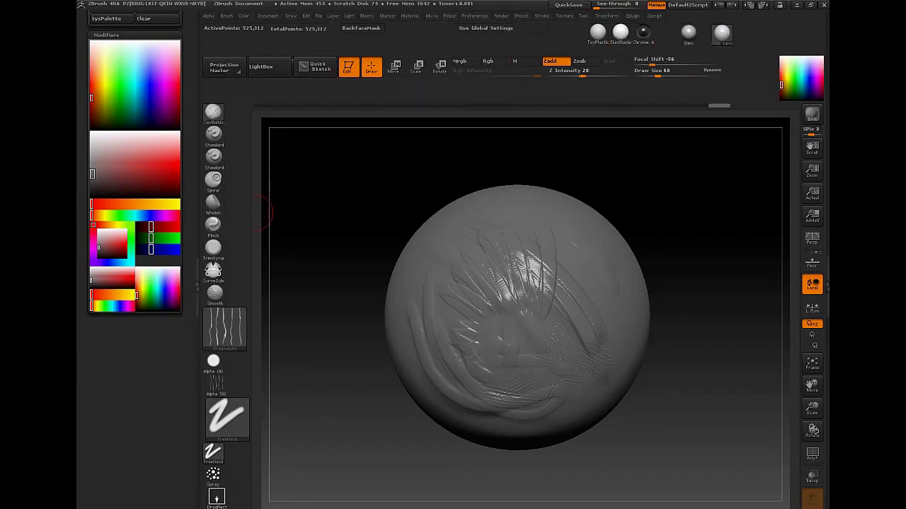
# Move the Gray Color Selector to the shelf row below Projection Master and use it to lighten the current gray slightly
pyautogui.hotkey('ctrl', 'alt')
pyautogui.keyDown('ctrl'); pyautogui.keyDown('alt'); pyautogui.moveTo(287, 508); pyautogui.dragTo(244, 84); pyautogui.keyUp('alt'); pyautogui.keyUp('ctrl')
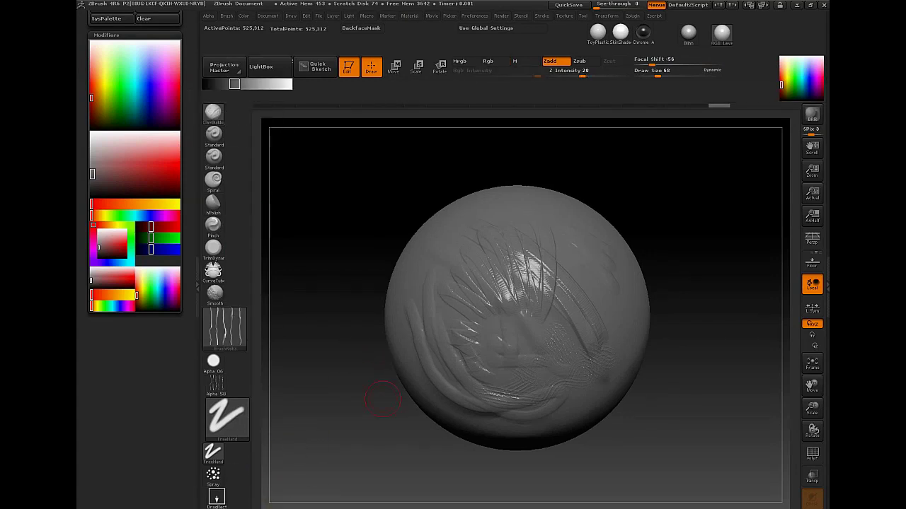
pyautogui.moveTo(232, 84)
pyautogui.mouseDown()
pyautogui.moveTo(280, 84)
pyautogui.moveTo(239, 84)
pyautogui.mouseUp()
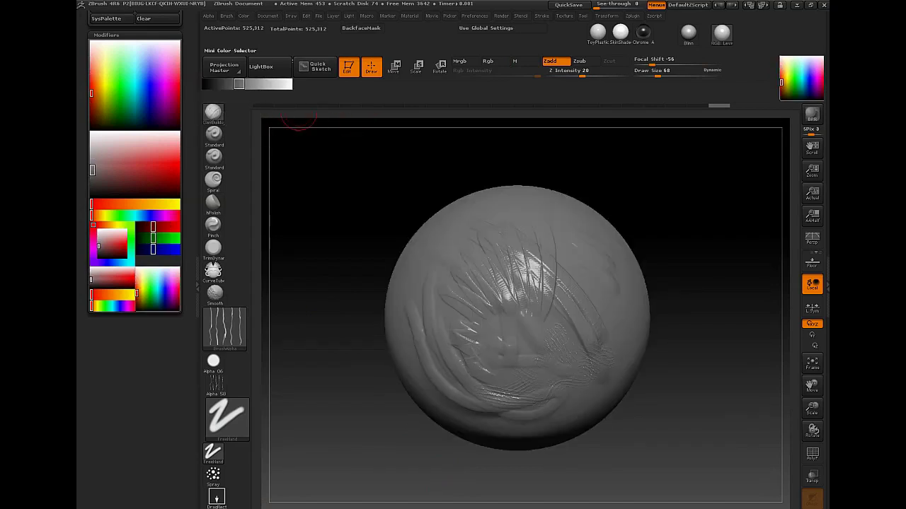
# Change the sphere's color to lime green with the Mini Color Selector placed in the shelf
pyautogui.moveTo(152, 290); pyautogui.dragTo(142, 299)
pyautogui.moveTo(786, 88); pyautogui.dragTo(790, 74)
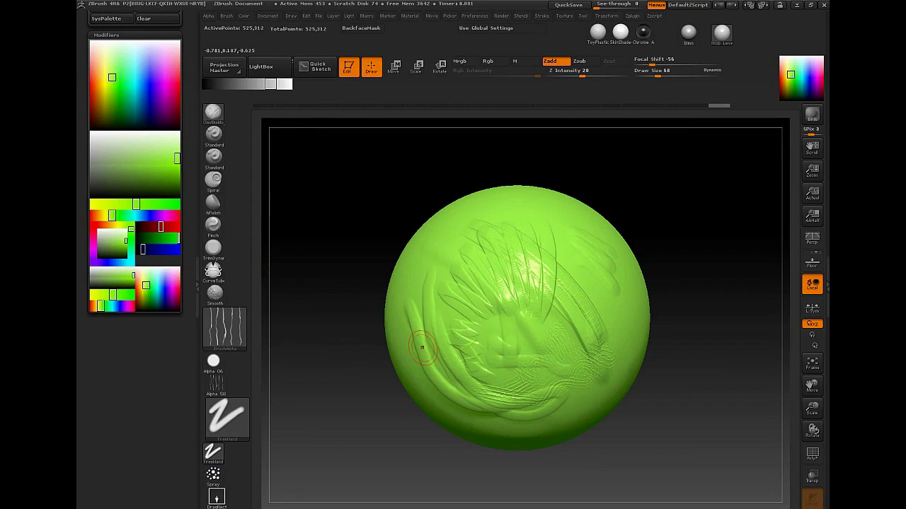
pyautogui.click(290, 16)
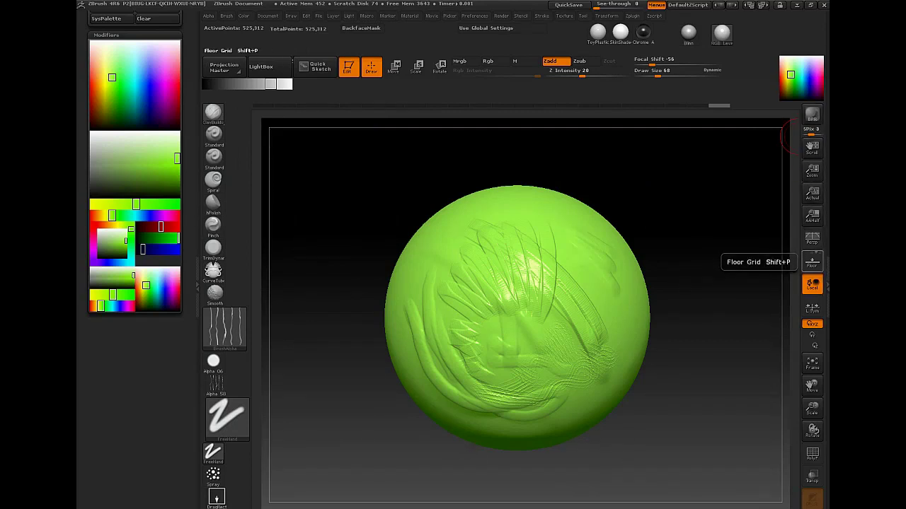
# Remove the Floor Grid button from the shelf and recolor the sphere turquoise with the rainbow Mini Color Selector
pyautogui.keyDown('ctrl'); pyautogui.keyDown('alt'); pyautogui.moveTo(812, 259); pyautogui.dragTo(701, 239); pyautogui.keyUp('alt'); pyautogui.keyUp('ctrl')
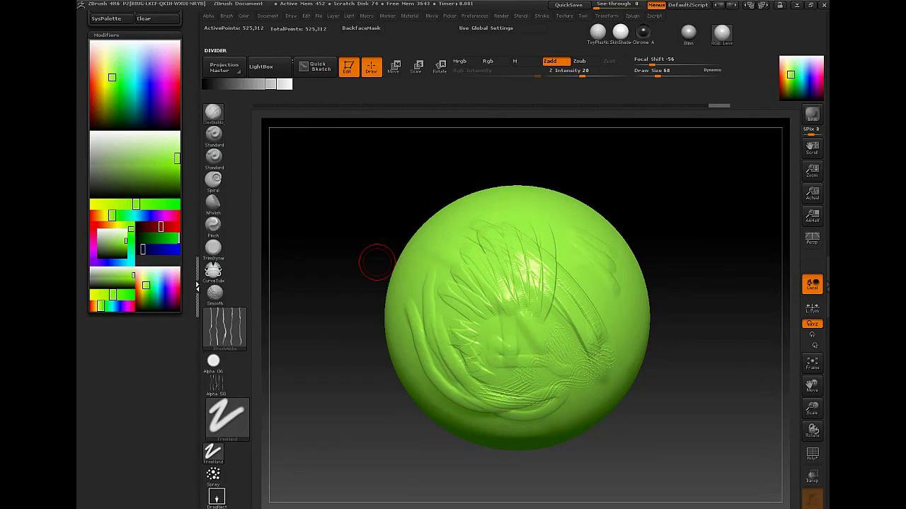
pyautogui.click(198, 286)
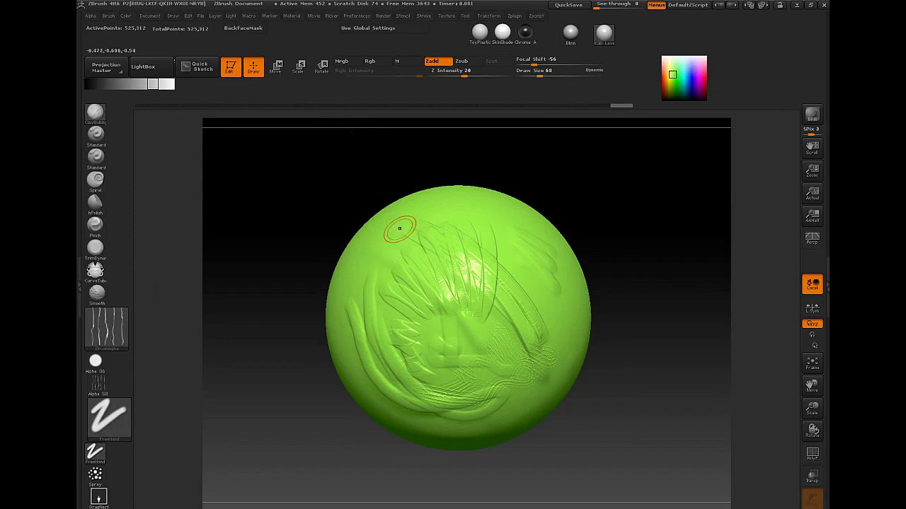
pyautogui.moveTo(682, 72); pyautogui.dragTo(683, 71)
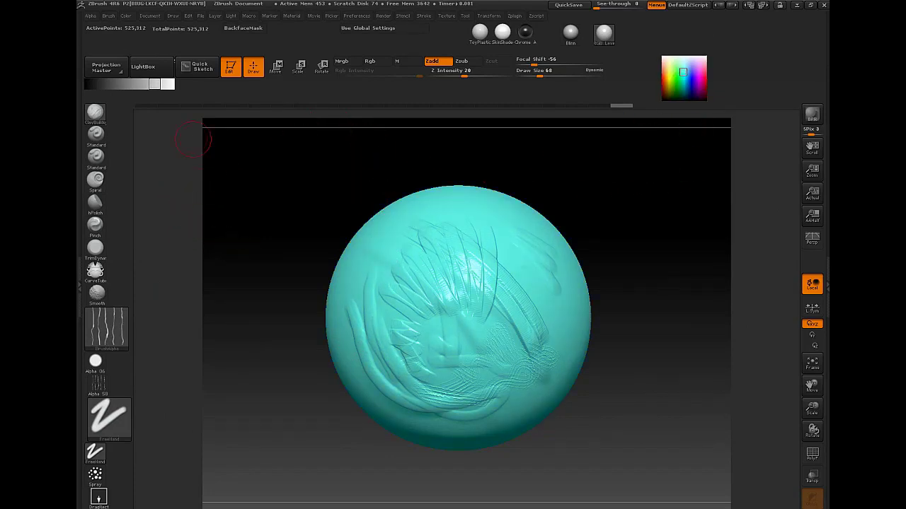
# Save the customized interface layout as a UI configuration file named testui in the ZStartup folder
pyautogui.click(357, 16)
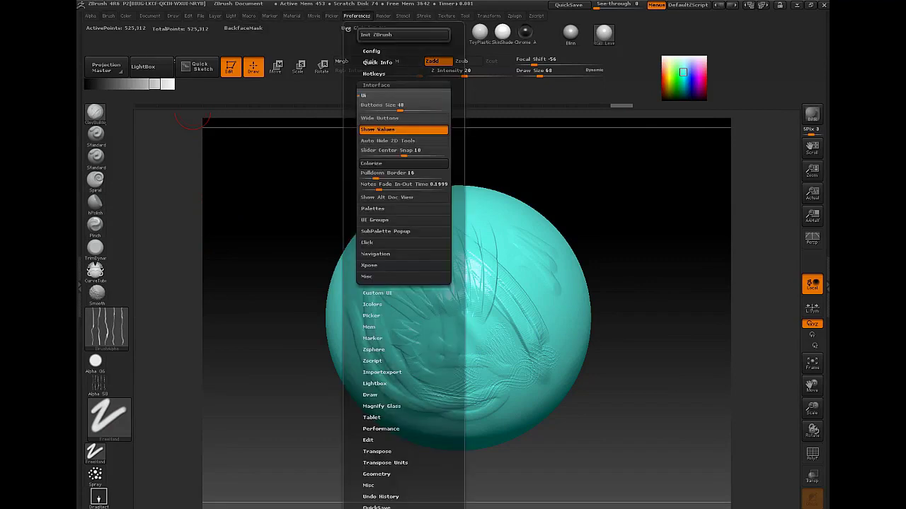
pyautogui.click(371, 51)
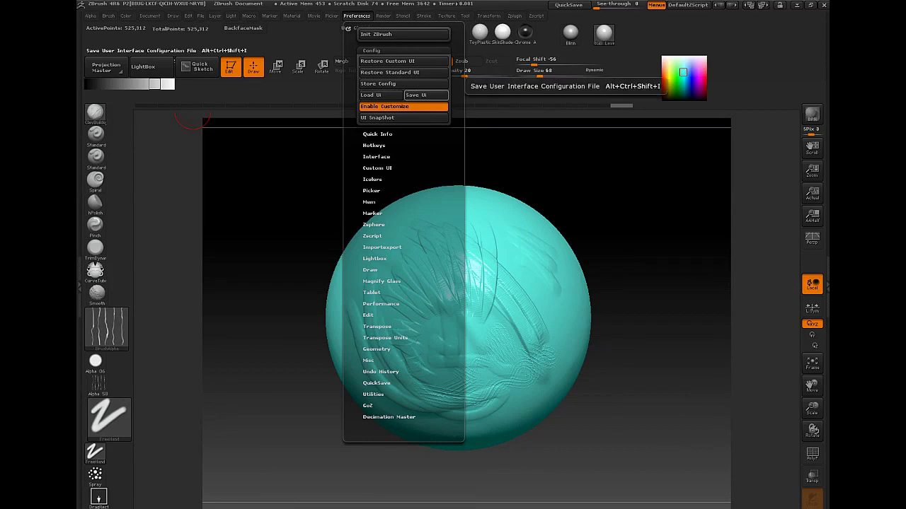
pyautogui.click(416, 95)
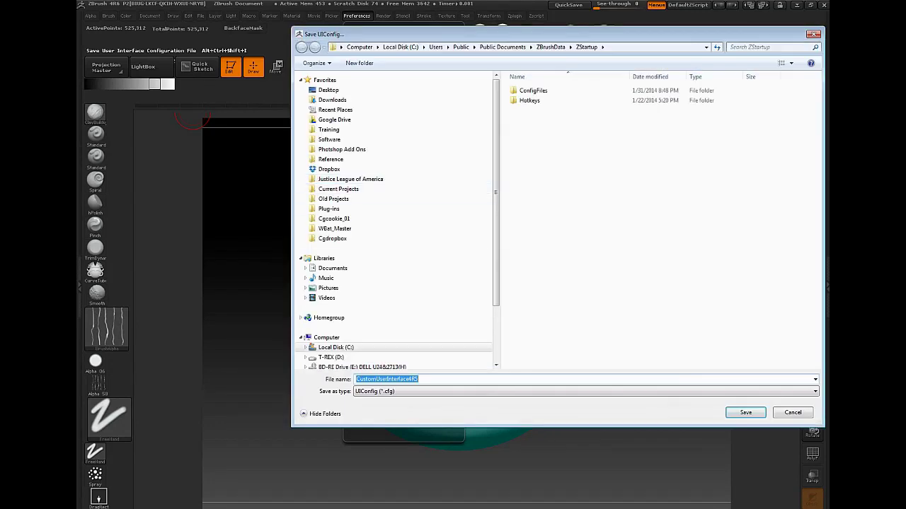
pyautogui.write('testui')
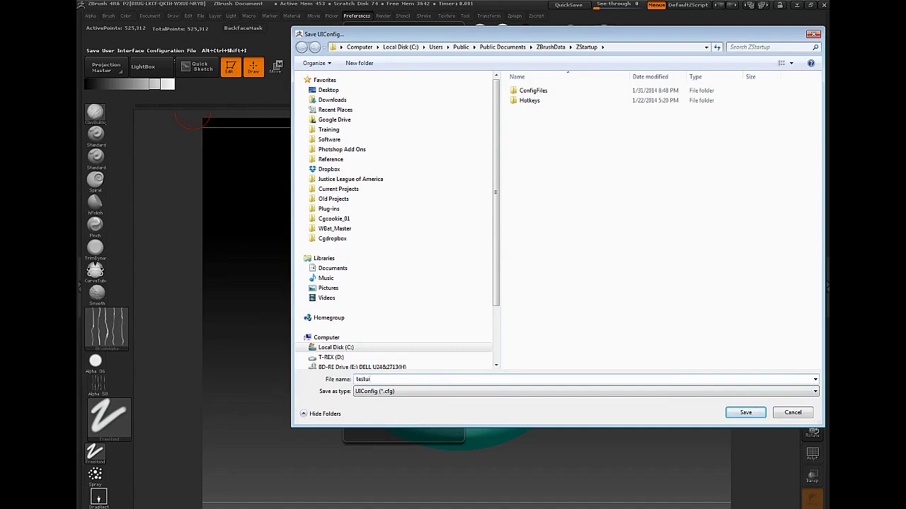
pyautogui.click(745, 412)
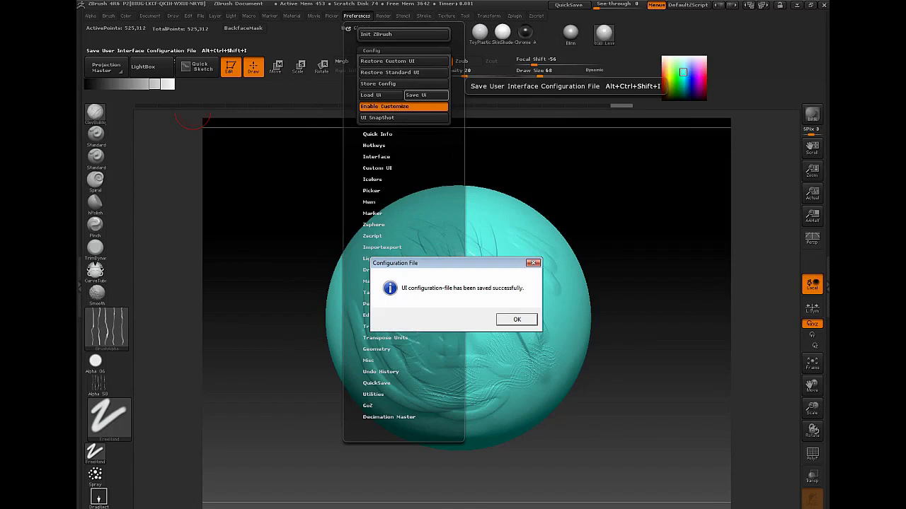
pyautogui.click(516, 320)
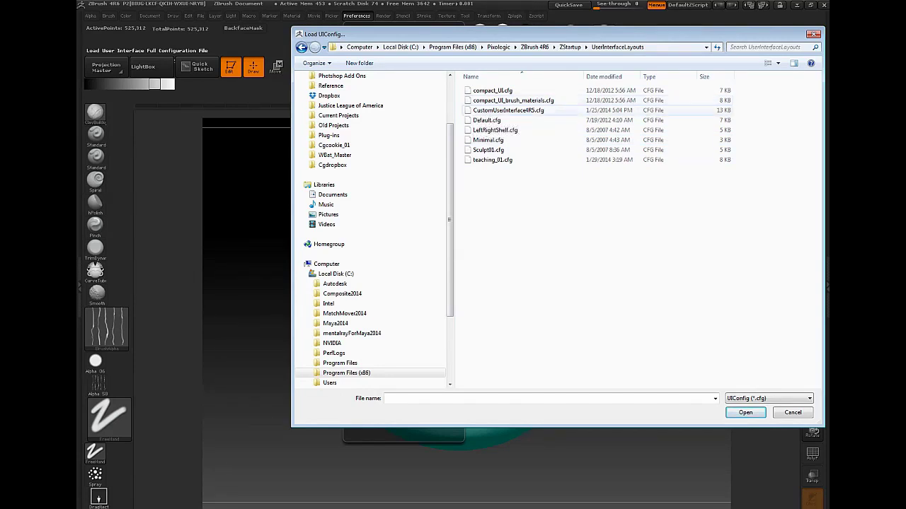
# Load the interface layout CustomUserInterface4R5.cfg from the UserInterfaceLayouts folder and expand its docked palette tray
pyautogui.click(508, 111)
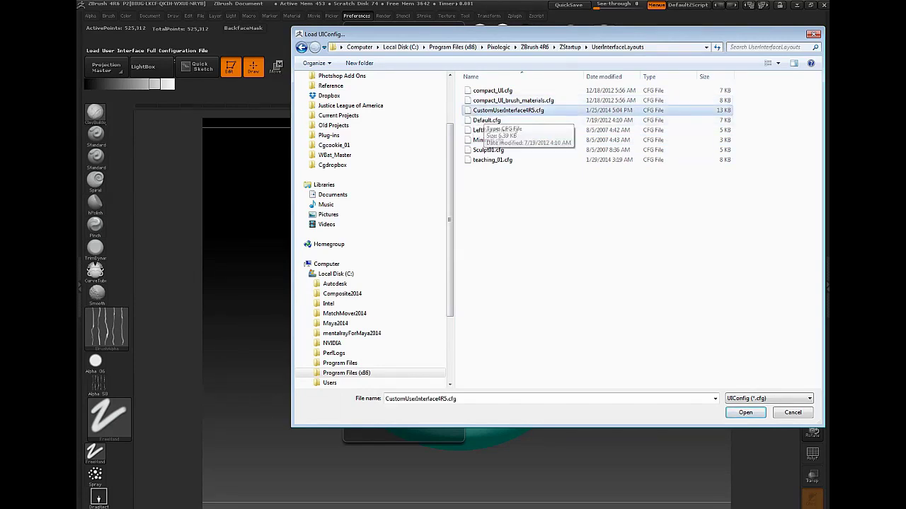
pyautogui.click(745, 412)
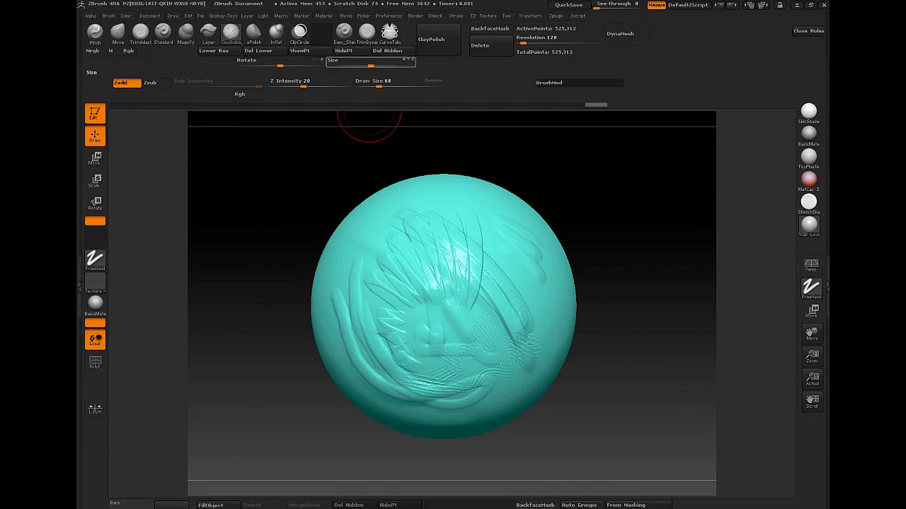
pyautogui.click(79, 286)
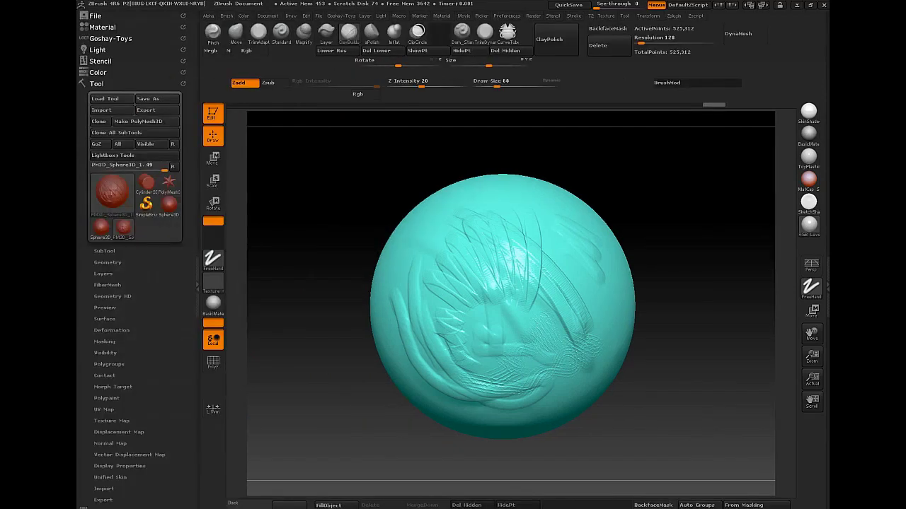
# Examine the SubTool section of the docked Tool palette and collapse it again
pyautogui.moveTo(152, 285); pyautogui.dragTo(152, 275)
pyautogui.click(104, 241)
pyautogui.moveTo(187, 481); pyautogui.dragTo(186, 150)
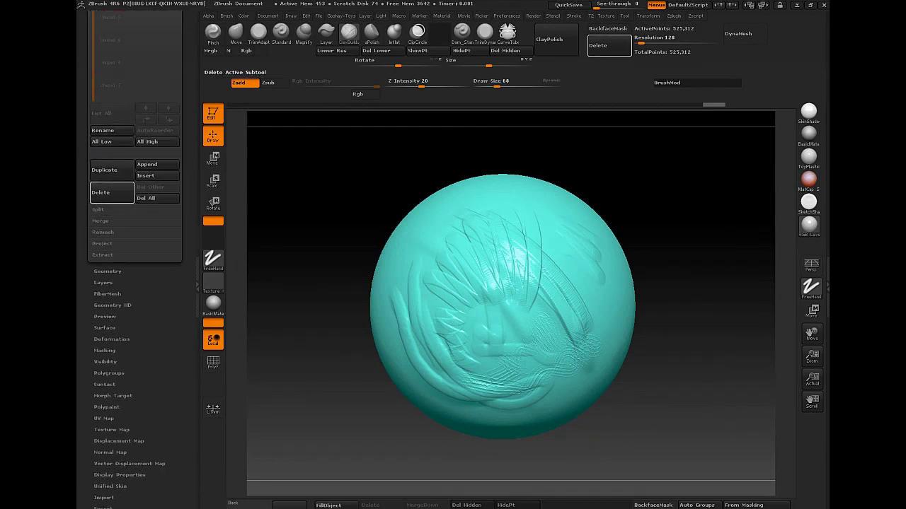
pyautogui.scroll(10, 135, 297)
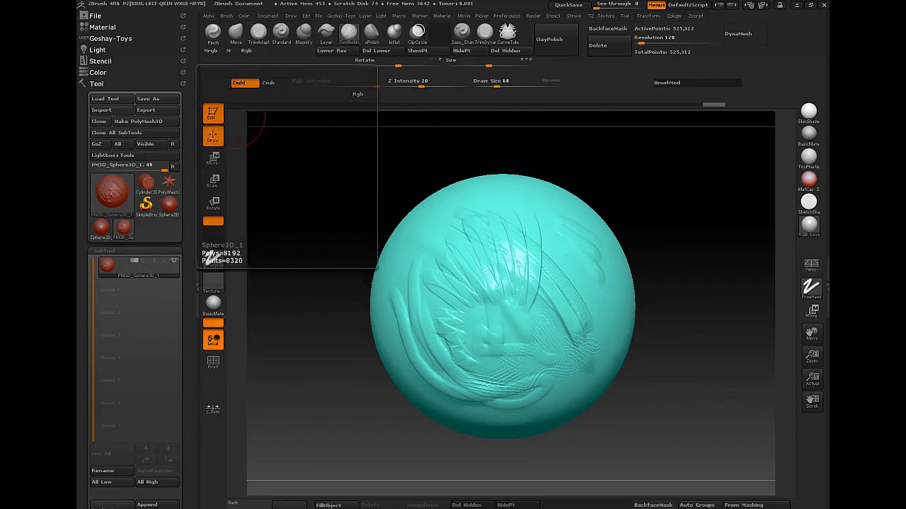
pyautogui.click(104, 251)
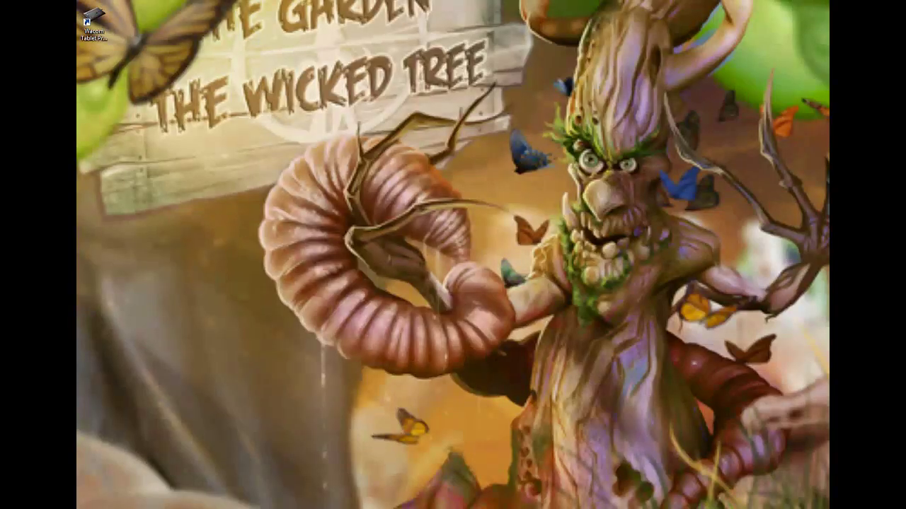
# Resize the window to reveal the lower shelf, and set the document background to the current turquoise with a gradient Range of 0.4565
pyautogui.moveTo(828, 165); pyautogui.dragTo(256, 25)
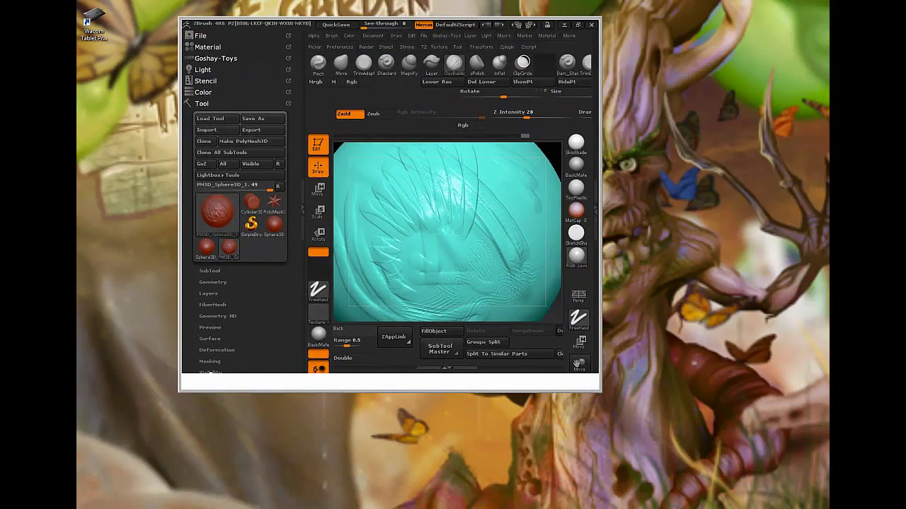
pyautogui.moveTo(600, 391); pyautogui.dragTo(733, 482)
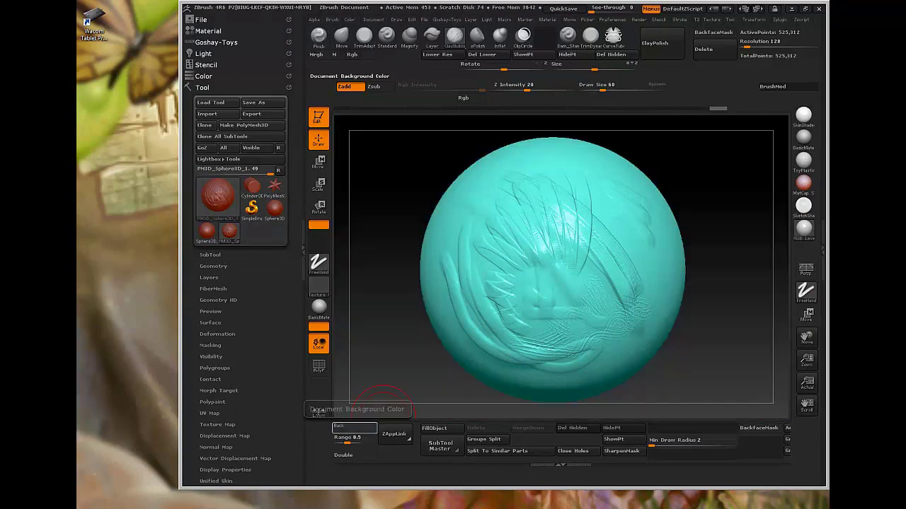
pyautogui.click(354, 426)
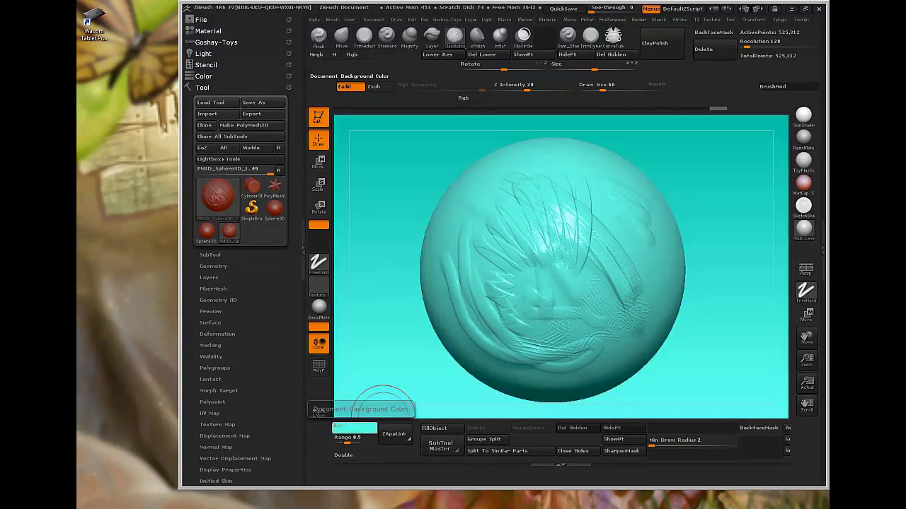
pyautogui.moveTo(350, 437)
pyautogui.mouseDown()
pyautogui.moveTo(335, 438)
pyautogui.moveTo(346, 437)
pyautogui.mouseUp()
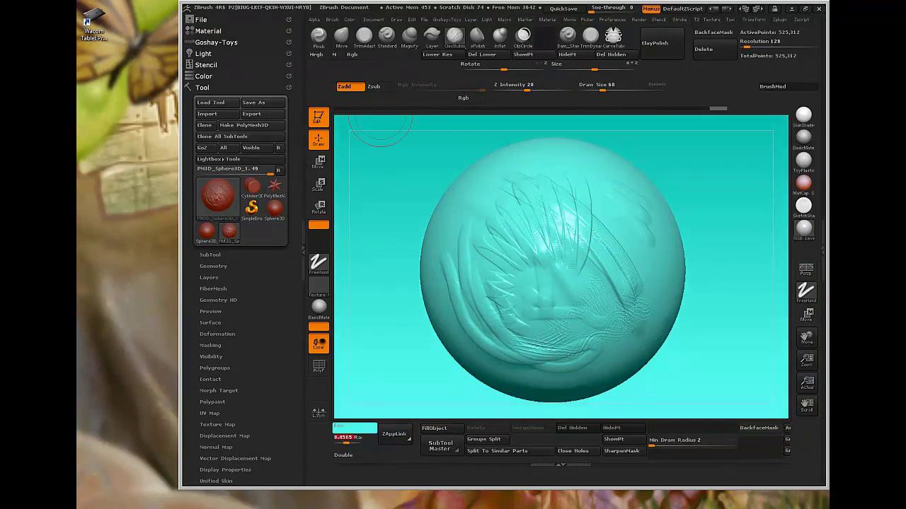
# Change the current color to purple, apply it as the document background color, and maximize the window
pyautogui.click(349, 19)
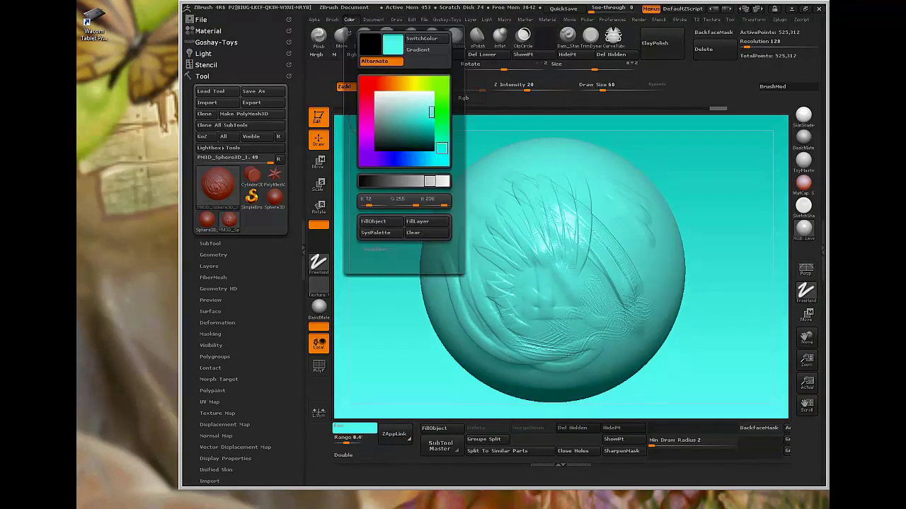
pyautogui.click(372, 19)
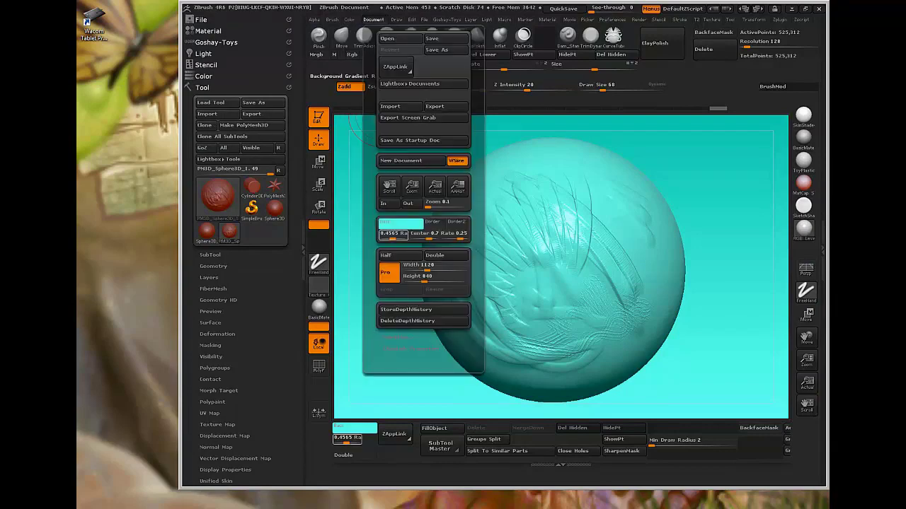
pyautogui.click(349, 19)
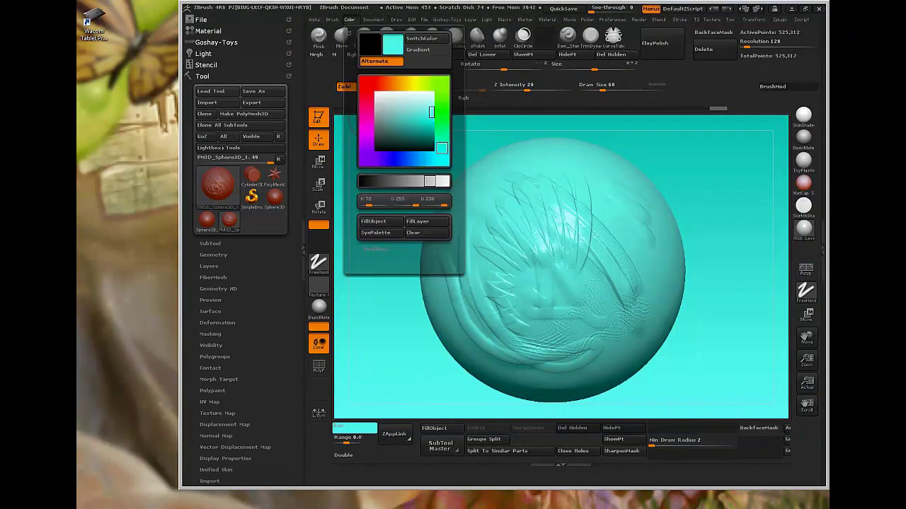
pyautogui.click(366, 135)
pyautogui.click(431, 112)
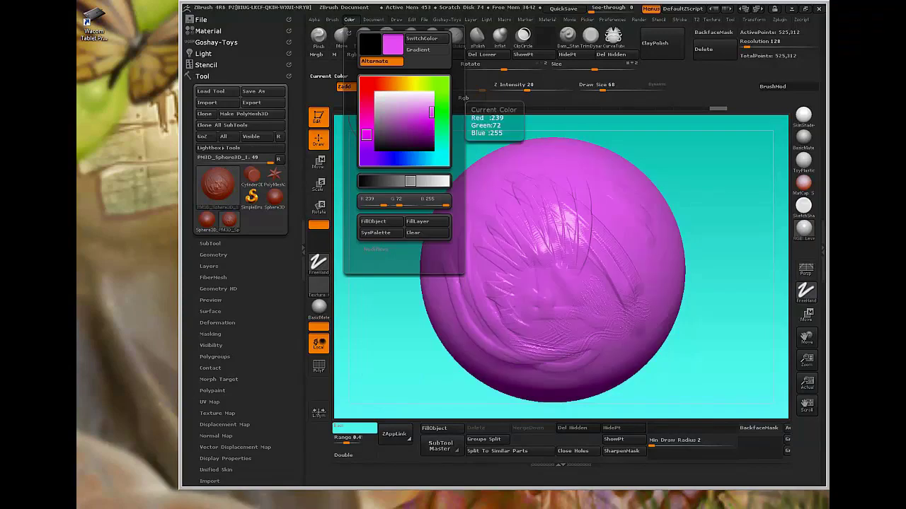
pyautogui.moveTo(365, 135)
pyautogui.mouseDown()
pyautogui.moveTo(366, 125)
pyautogui.moveTo(365, 155)
pyautogui.mouseUp()
pyautogui.click(354, 428)
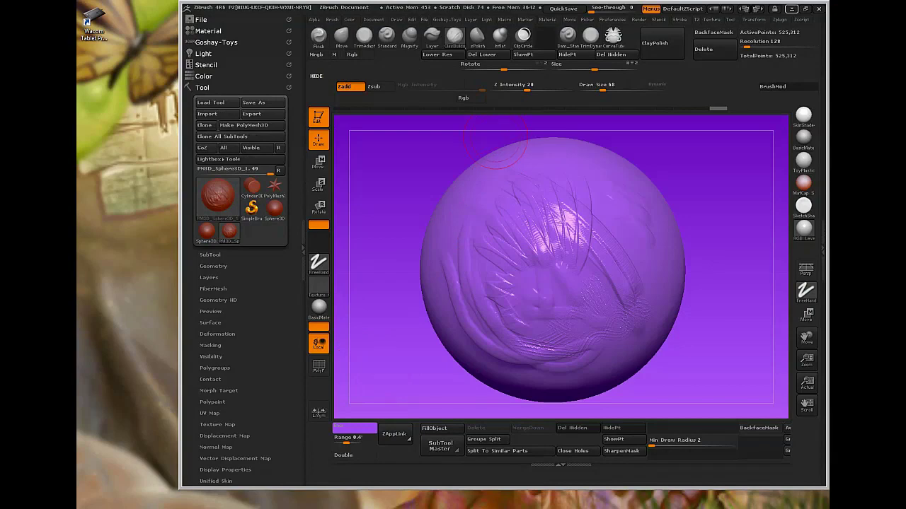
pyautogui.click(805, 9)
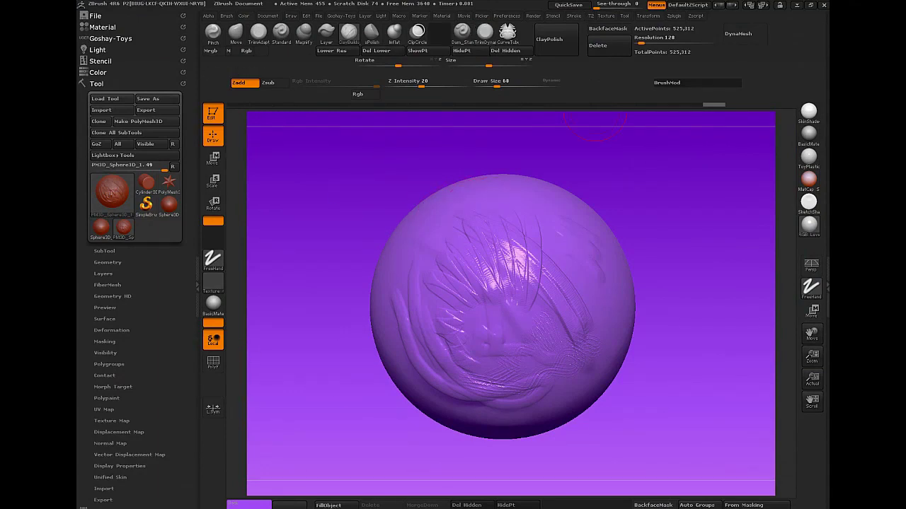
# Load the interface layout teaching_01.cfg from the UserInterfaceLayouts folder
pyautogui.click(507, 16)
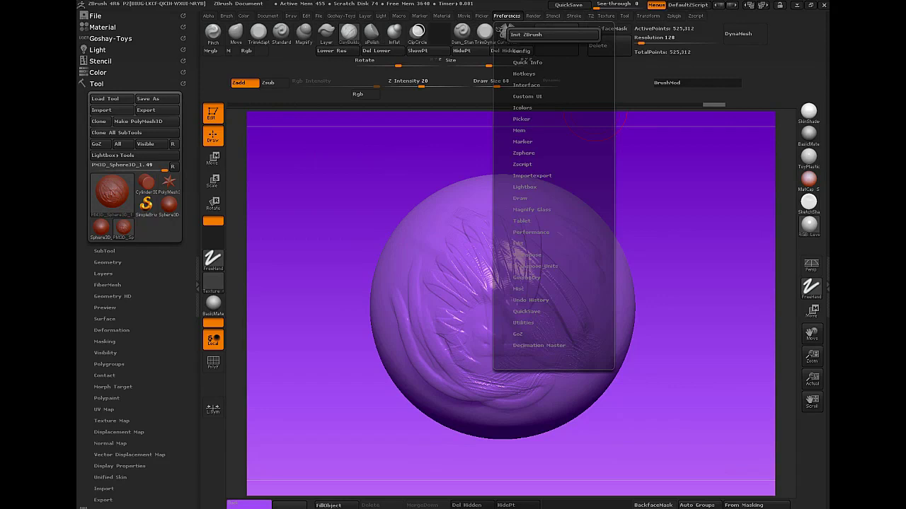
pyautogui.click(521, 51)
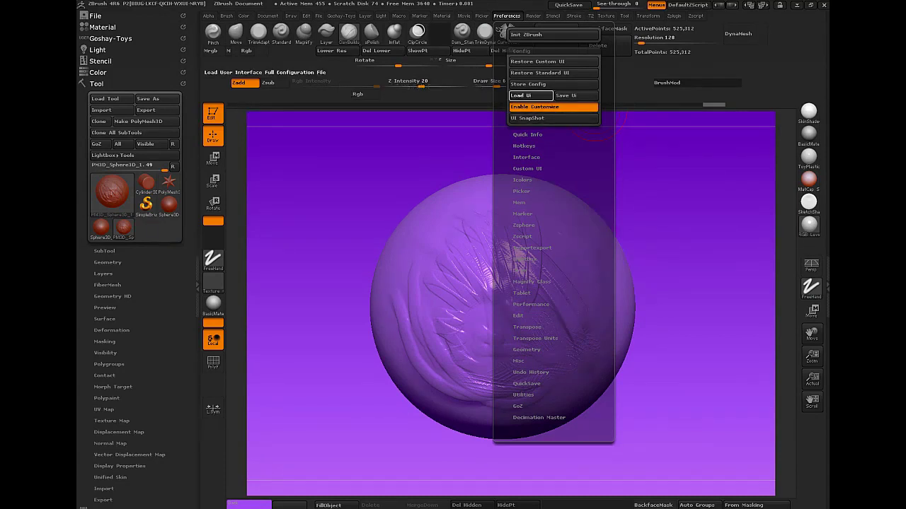
pyautogui.click(524, 95)
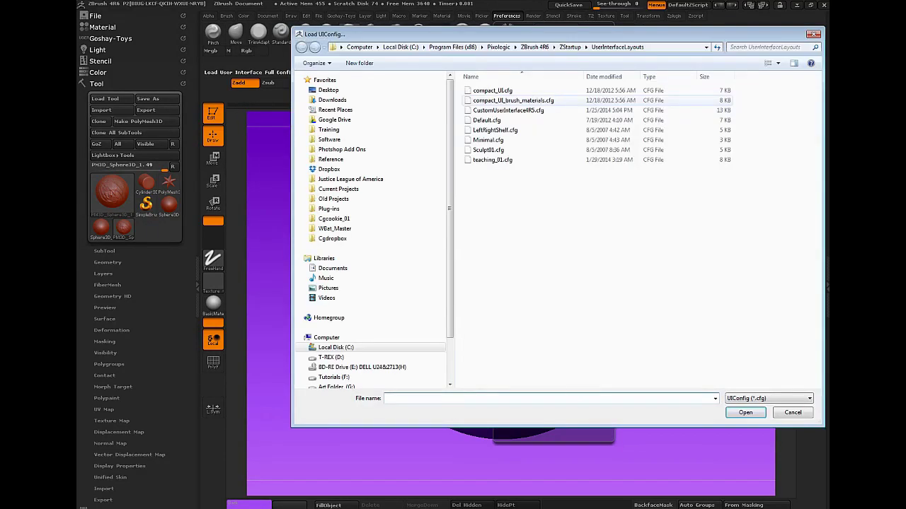
pyautogui.click(492, 160)
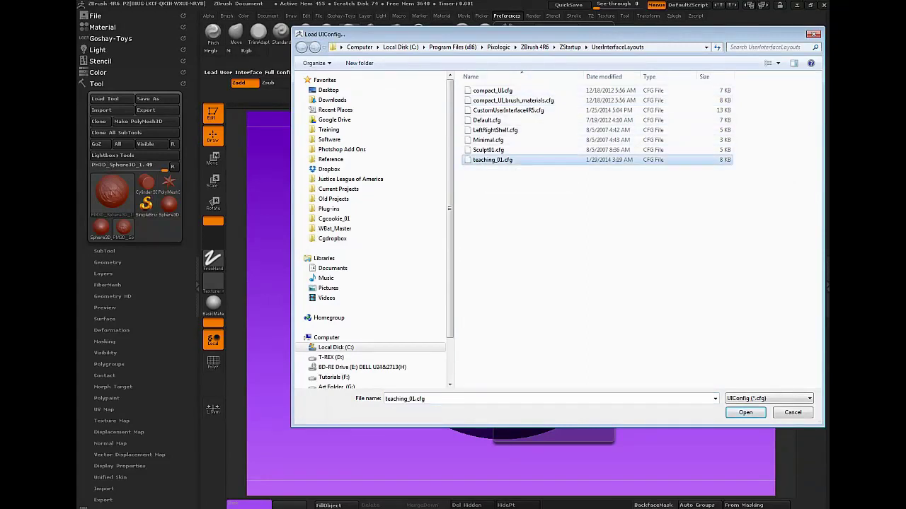
pyautogui.click(745, 413)
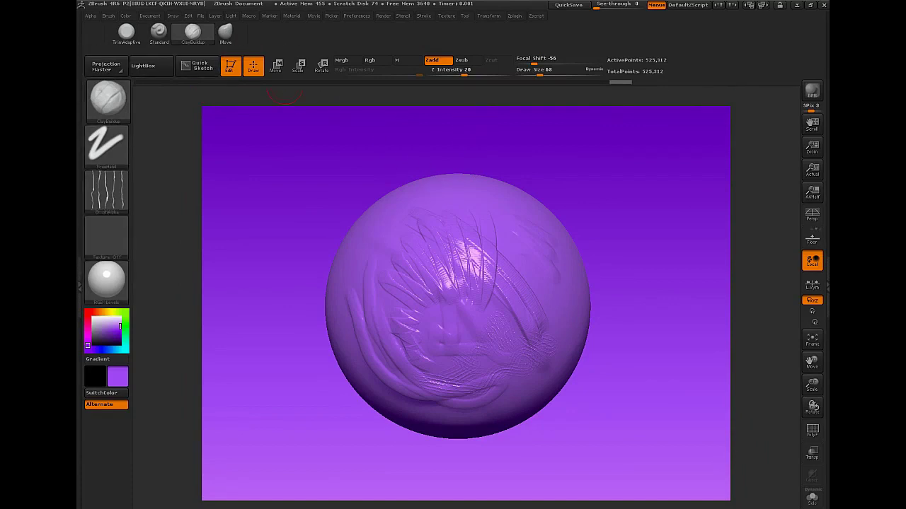
# Switch through the Standard, ClayBuildup and Move brushes in the shelf, ending on the TrimAdaptive brush
pyautogui.click(159, 31)
pyautogui.click(193, 32)
pyautogui.click(225, 32)
pyautogui.click(192, 33)
pyautogui.click(158, 32)
pyautogui.click(126, 33)
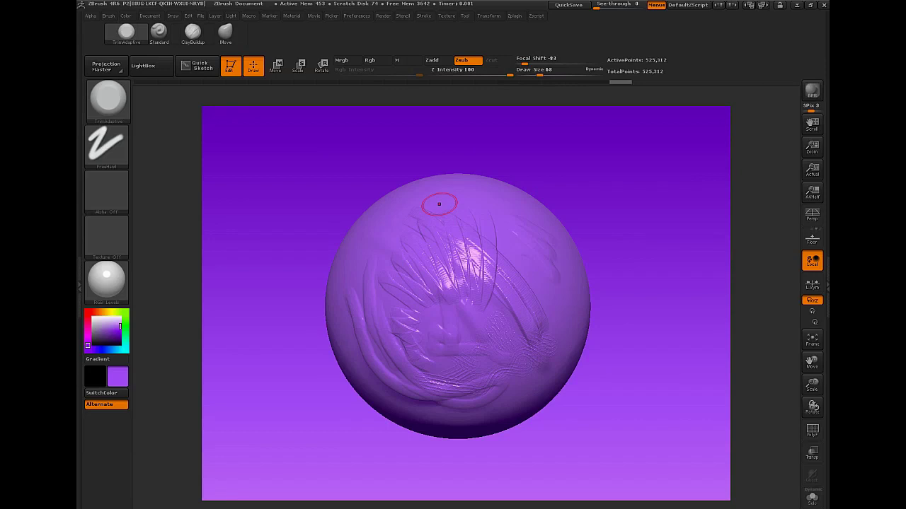
# Turn off Wide Buttons in the interface preferences and try to reduce the Buttons Size
pyautogui.click(357, 16)
pyautogui.click(371, 51)
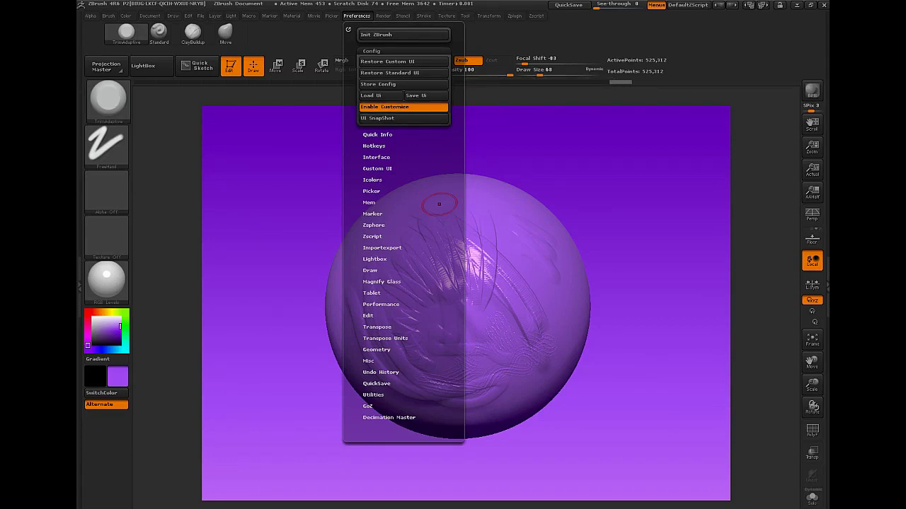
pyautogui.click(376, 157)
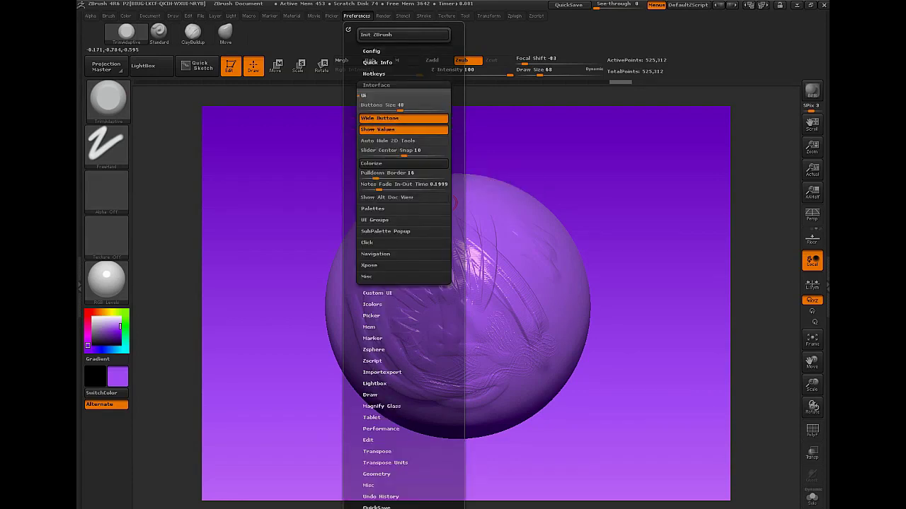
pyautogui.click(403, 118)
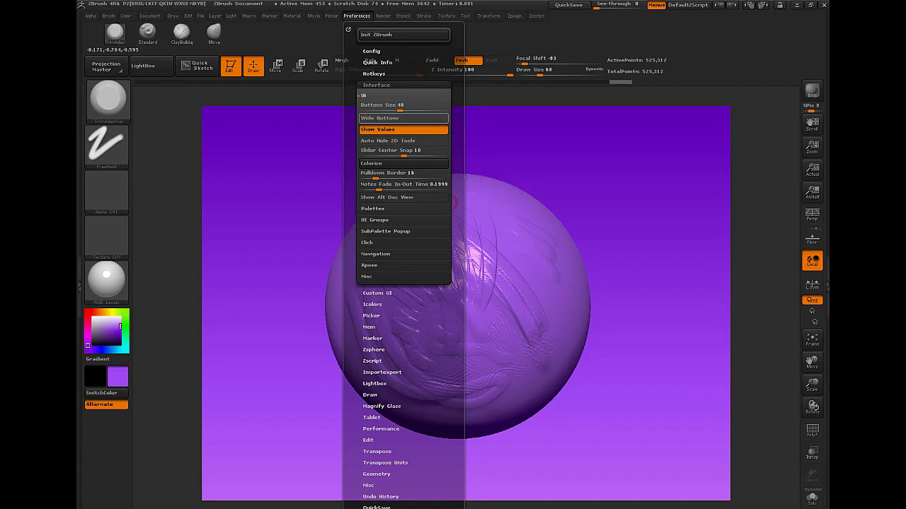
pyautogui.moveTo(399, 108); pyautogui.dragTo(377, 108)
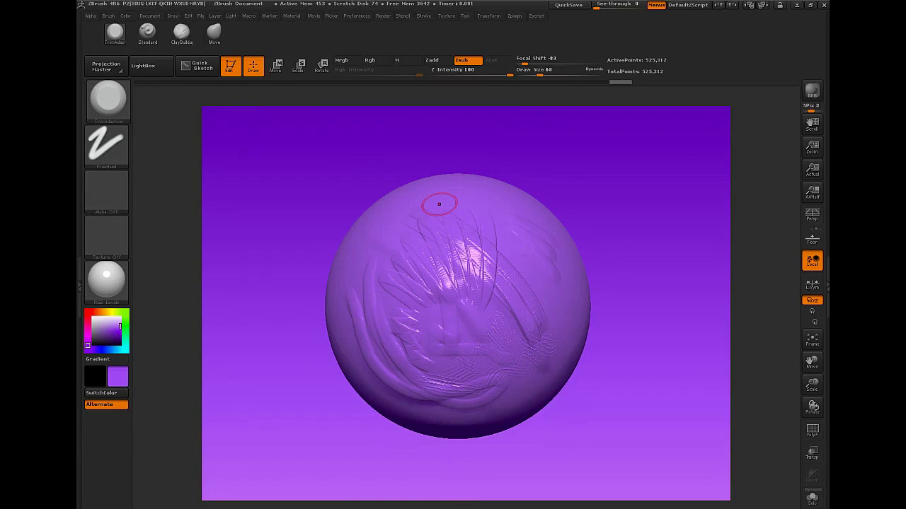
# Turn on Wide Buttons and Auto Hide 2D Tools in the interface preferences
pyautogui.click(357, 16)
pyautogui.click(403, 118)
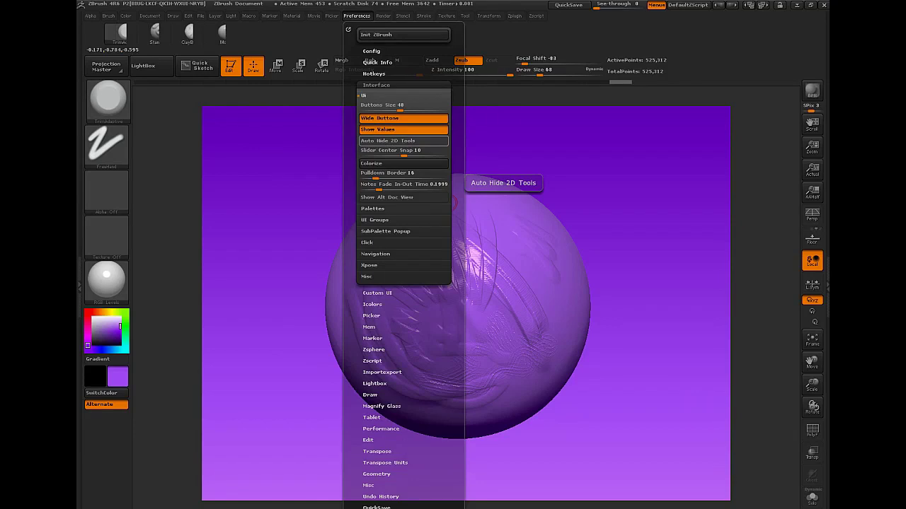
pyautogui.click(403, 140)
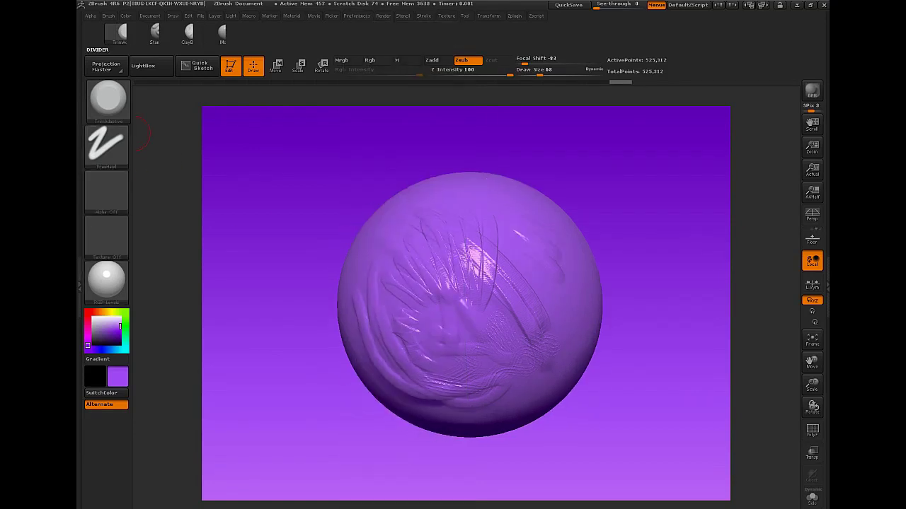
# Open the left tray and make SimpleBrush the active tool, choosing to always switch out of Edit mode
pyautogui.click(79, 286)
pyautogui.click(96, 26)
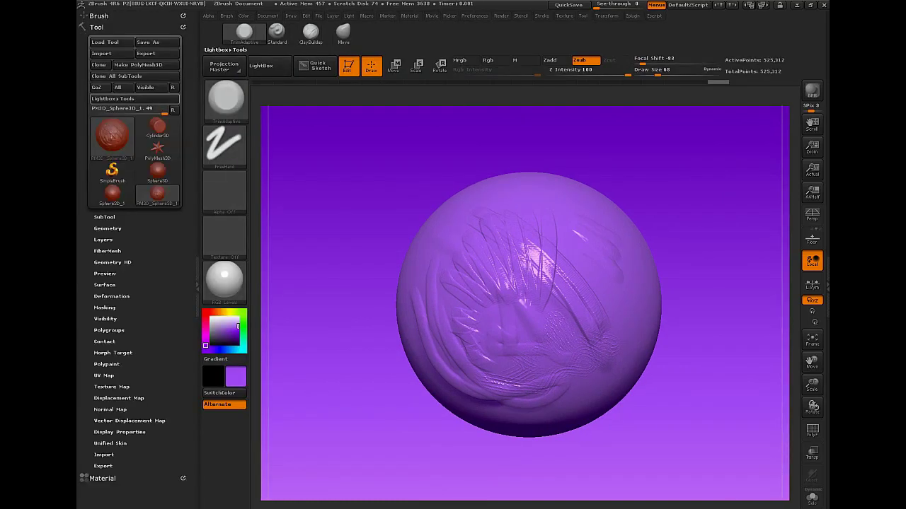
pyautogui.click(112, 172)
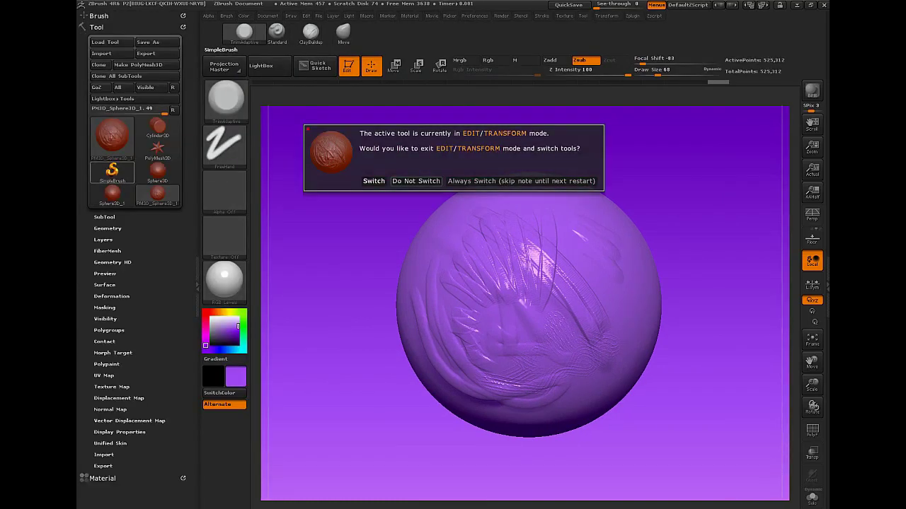
pyautogui.click(521, 181)
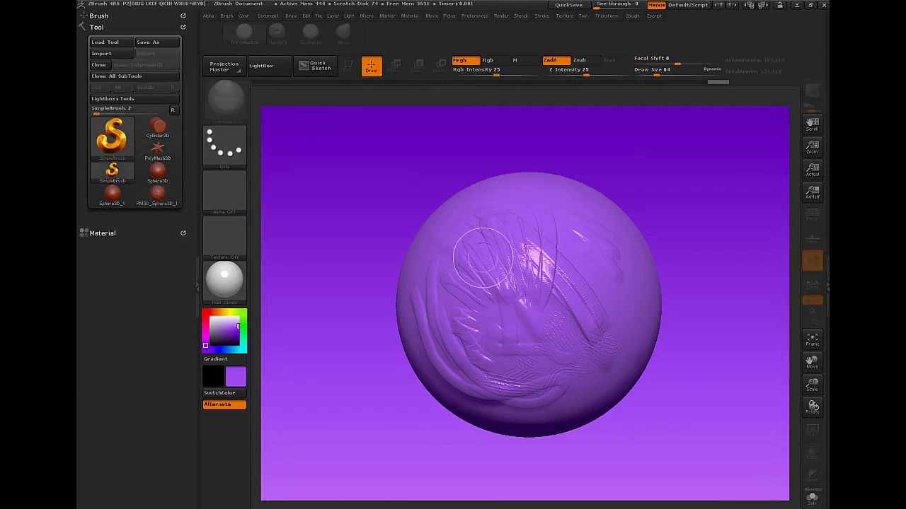
pyautogui.click(112, 136)
# Examine the Custom UI and Interface sections of the preferences
pyautogui.click(474, 15)
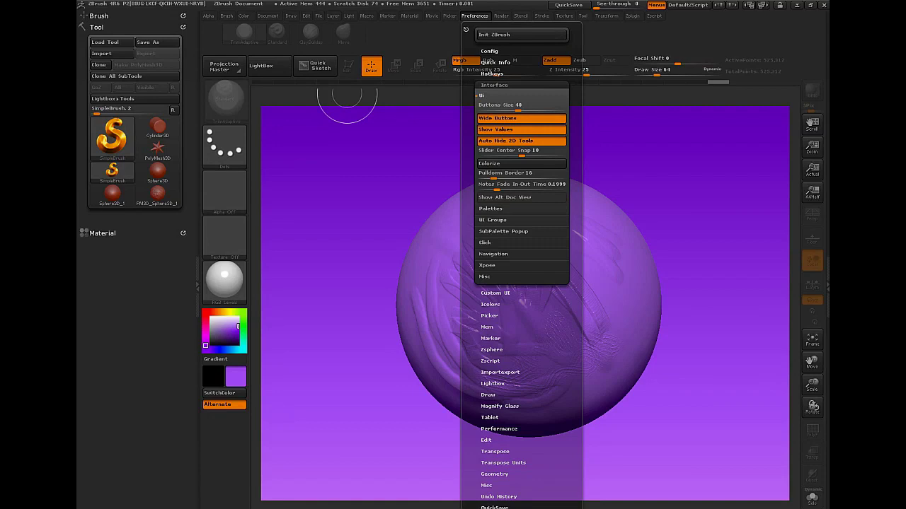
pyautogui.click(495, 293)
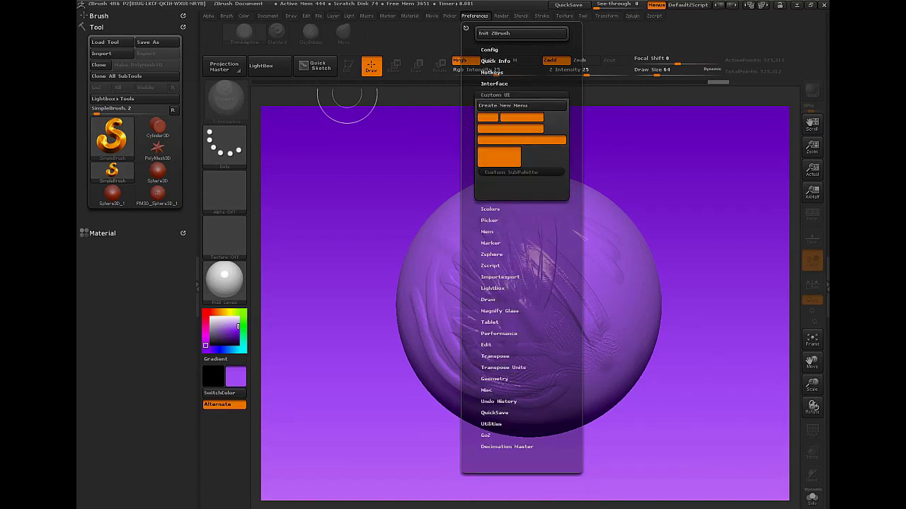
pyautogui.click(494, 83)
pyautogui.moveTo(576, 85); pyautogui.dragTo(576, 495)
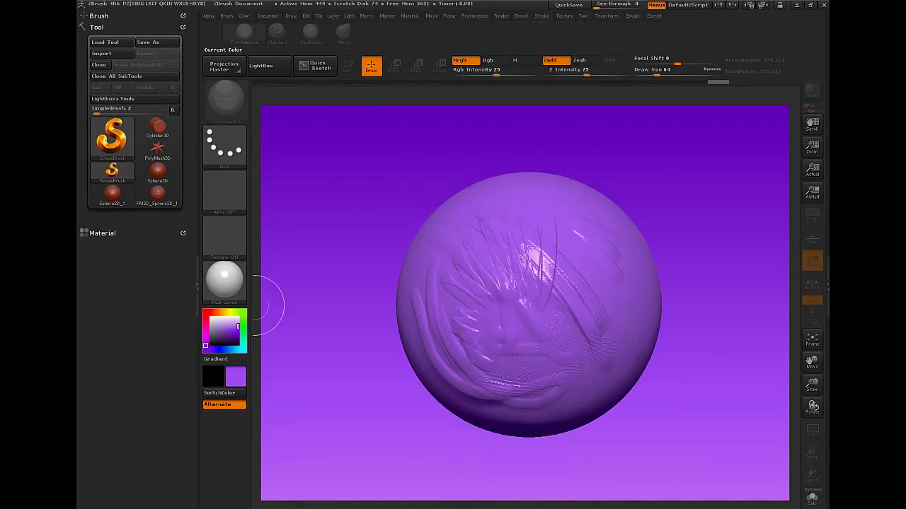
# Choose cyan as the current color and dock the Preferences palette in the left tray with its Icolors section expanded
pyautogui.click(243, 350)
pyautogui.moveTo(238, 326); pyautogui.dragTo(235, 330)
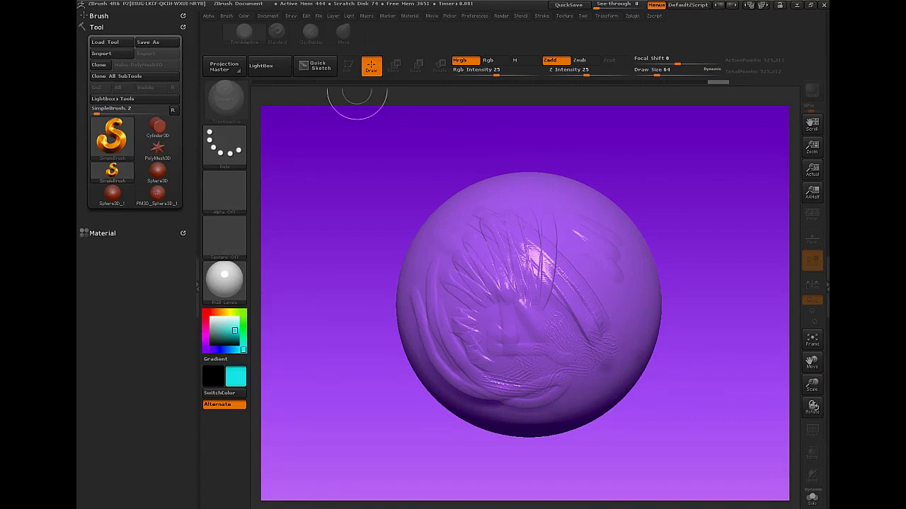
pyautogui.click(474, 16)
pyautogui.moveTo(466, 30); pyautogui.dragTo(82, 57)
pyautogui.moveTo(188, 170); pyautogui.dragTo(187, 194)
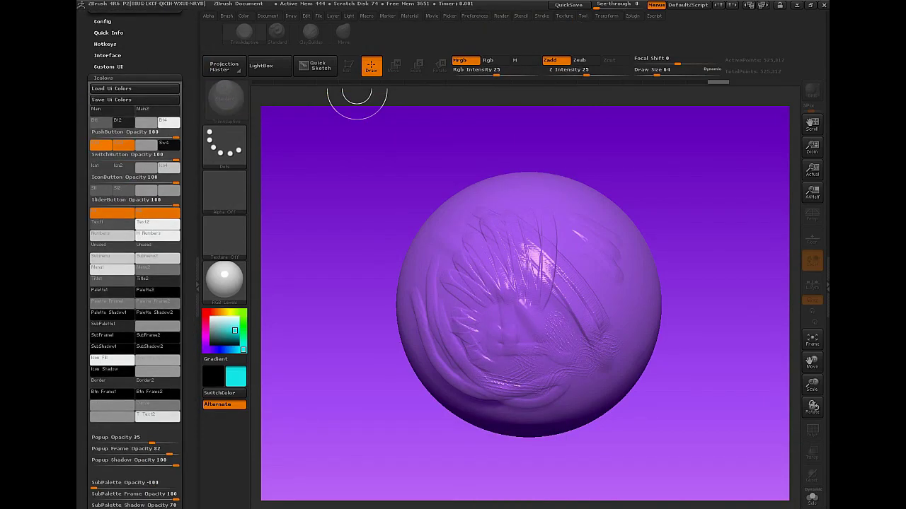
# Apply the cyan current color to the Switch Button Pressed Color and to the neighboring Sw3 swatch
pyautogui.moveTo(185, 131); pyautogui.dragTo(185, 121)
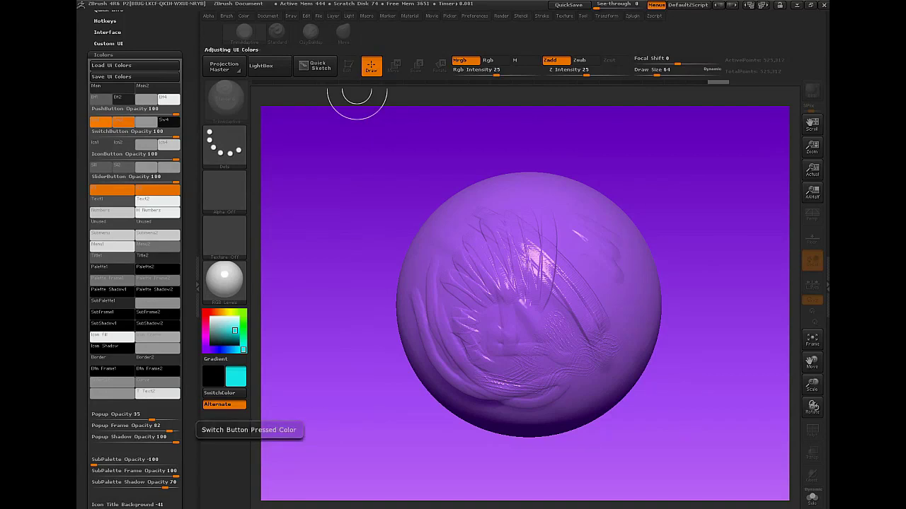
pyautogui.click(123, 122)
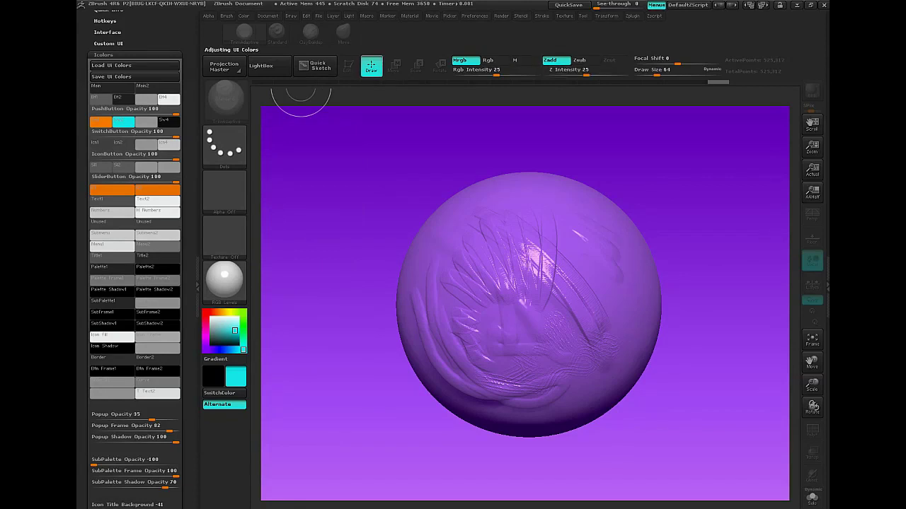
pyautogui.click(146, 122)
pyautogui.click(146, 121)
pyautogui.click(146, 122)
pyautogui.click(146, 121)
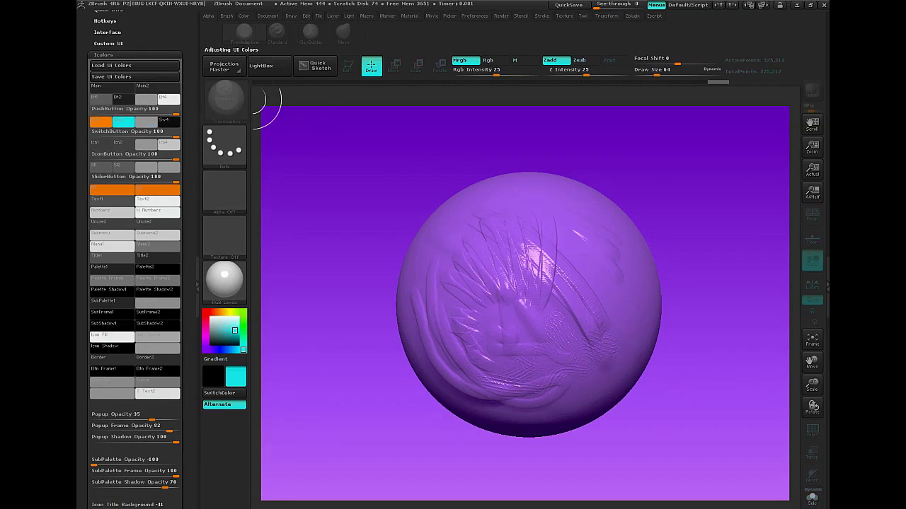
pyautogui.hotkey('ctrl', 'shift', 'z')
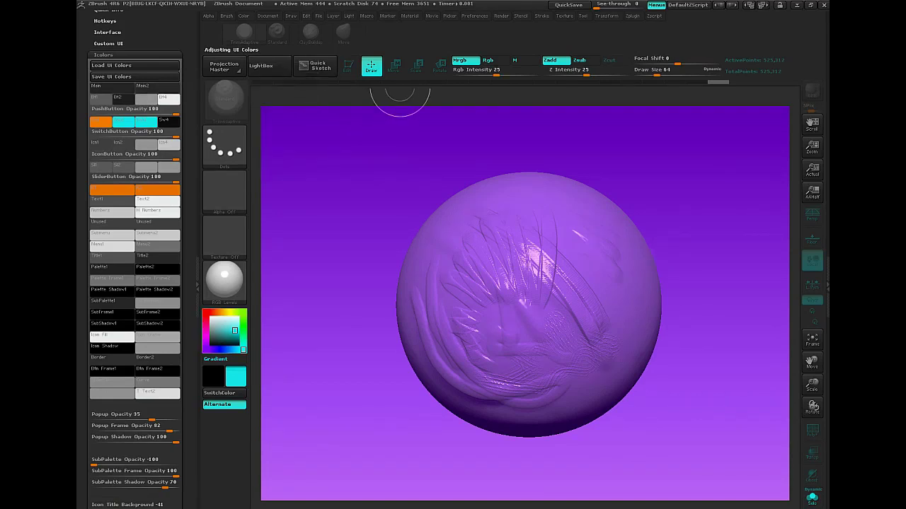
# Change the Sw3 swatch to near-white and set the Slider Knob Color to light green
pyautogui.moveTo(234, 330); pyautogui.dragTo(217, 318)
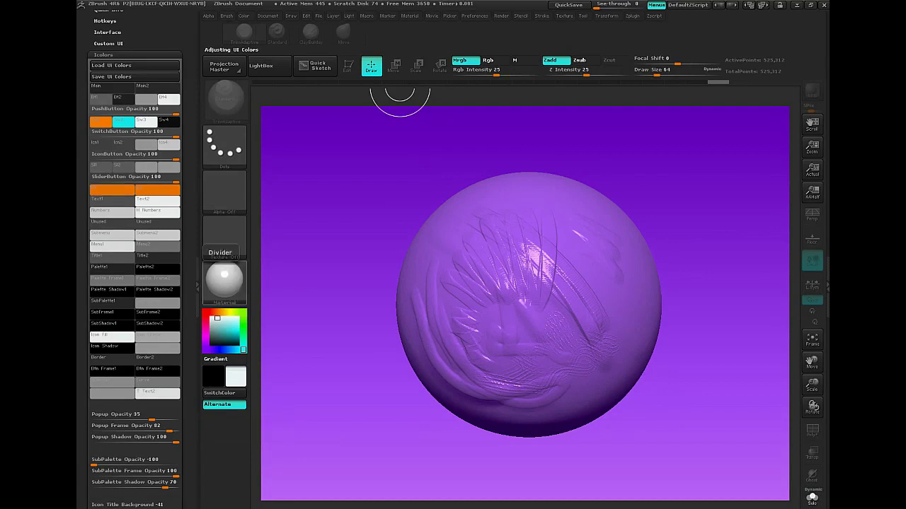
pyautogui.click(243, 324)
pyautogui.moveTo(228, 324); pyautogui.dragTo(230, 326)
pyautogui.click(243, 312)
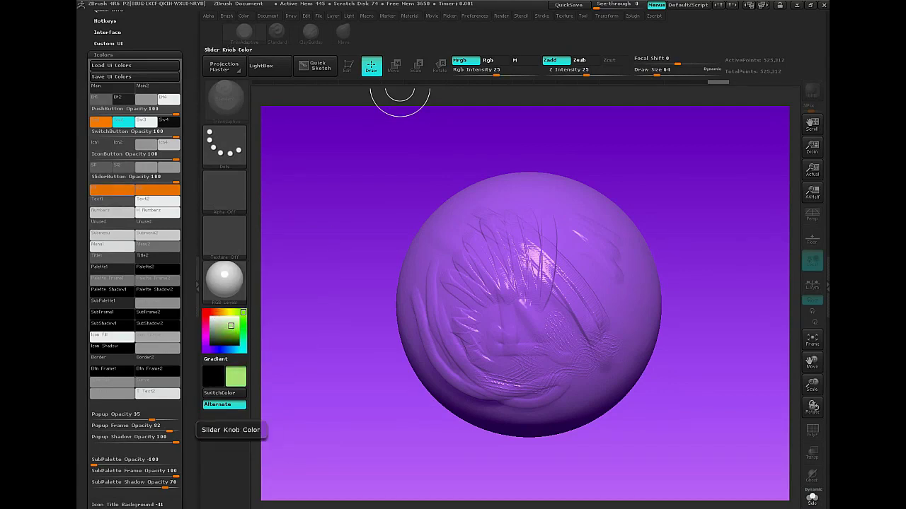
pyautogui.click(112, 190)
pyautogui.click(112, 190)
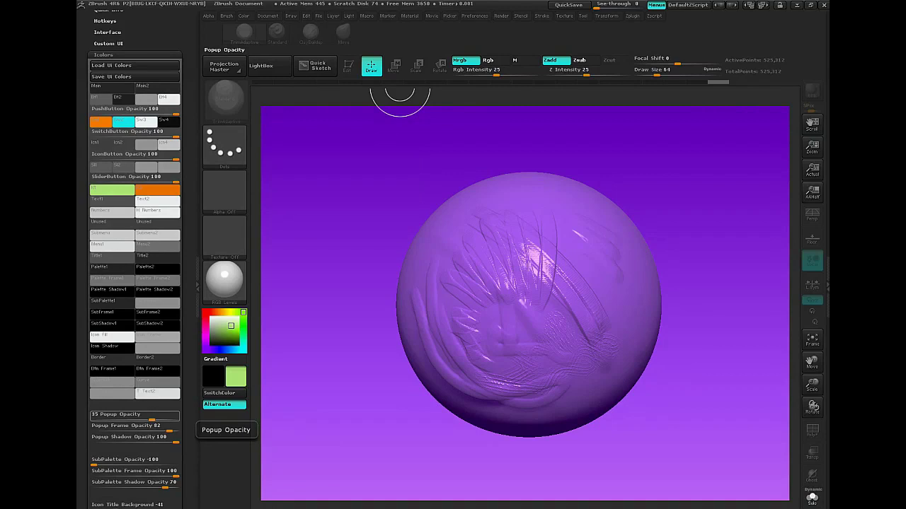
# Set Popup Opacity to 16 and Popup Frame Opacity to 61, and collapse the Icolors section
pyautogui.moveTo(152, 417); pyautogui.dragTo(164, 418)
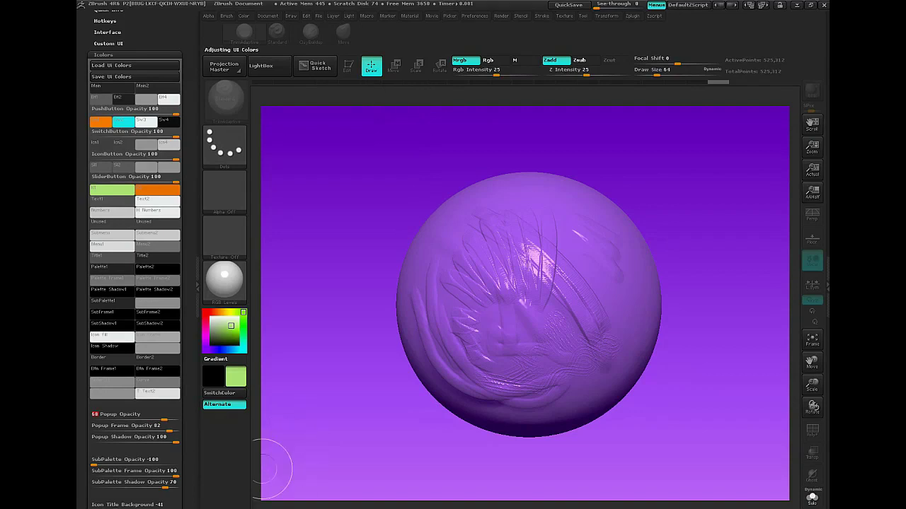
pyautogui.moveTo(169, 429); pyautogui.dragTo(145, 419)
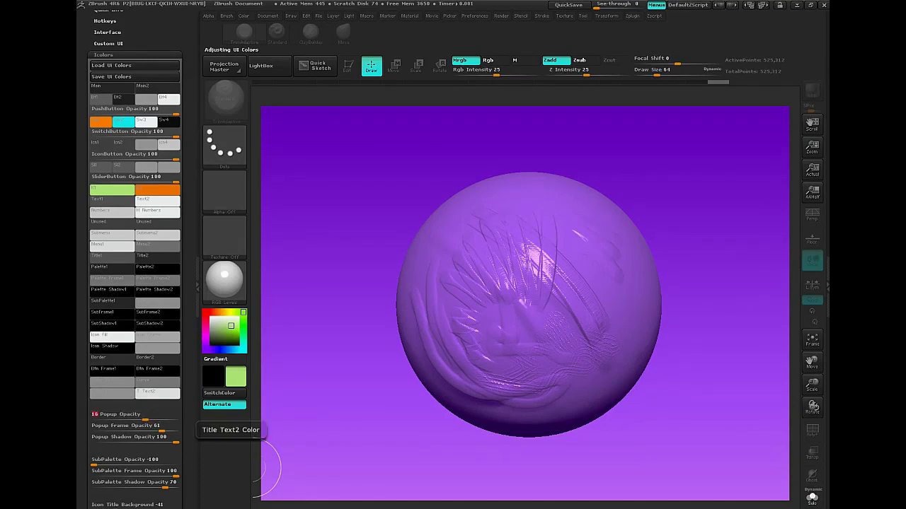
pyautogui.scroll(-5, 134, 425)
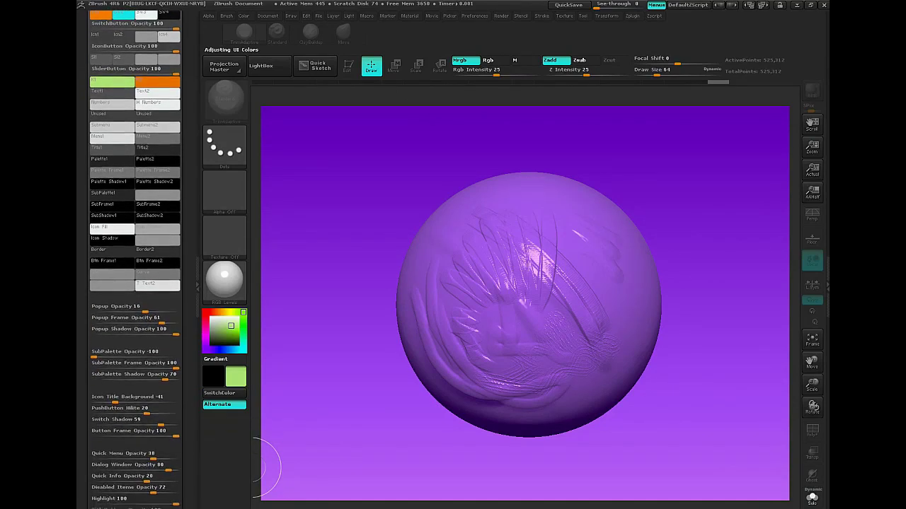
pyautogui.scroll(-1, 134, 371)
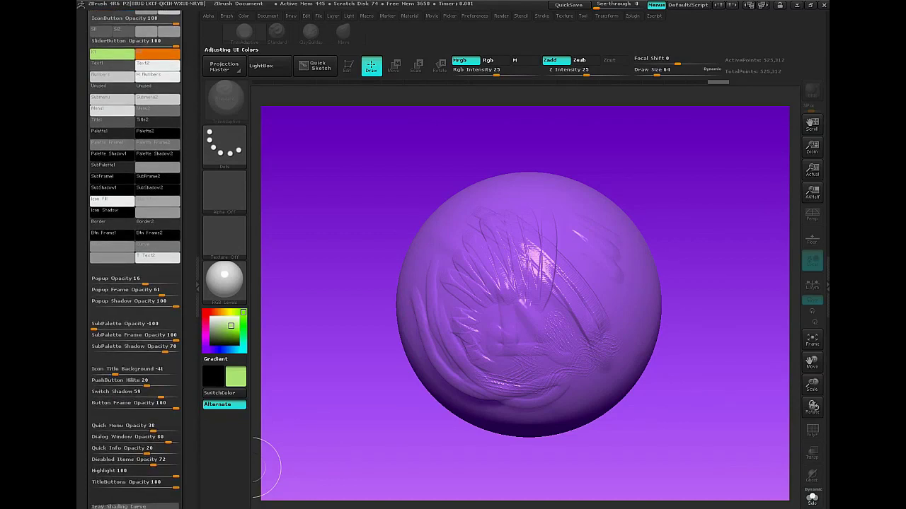
pyautogui.scroll(-5, 135, 371)
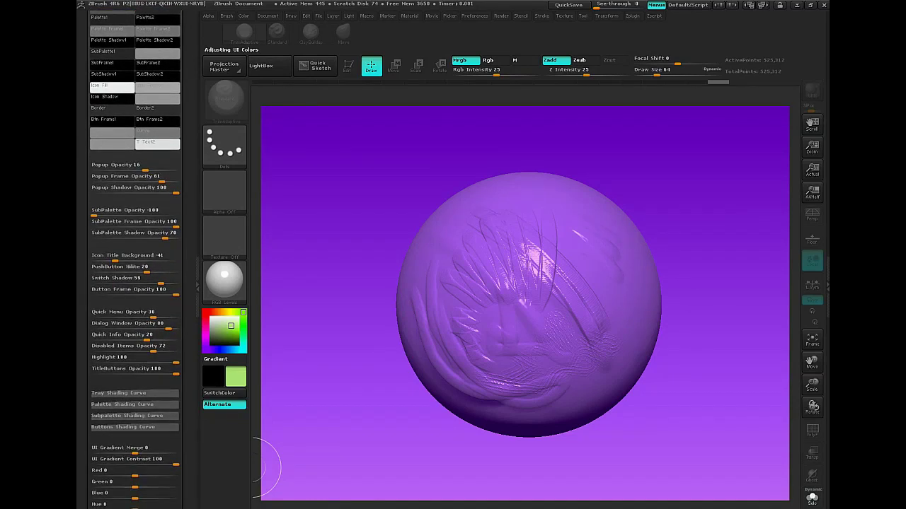
pyautogui.scroll(12, 135, 283)
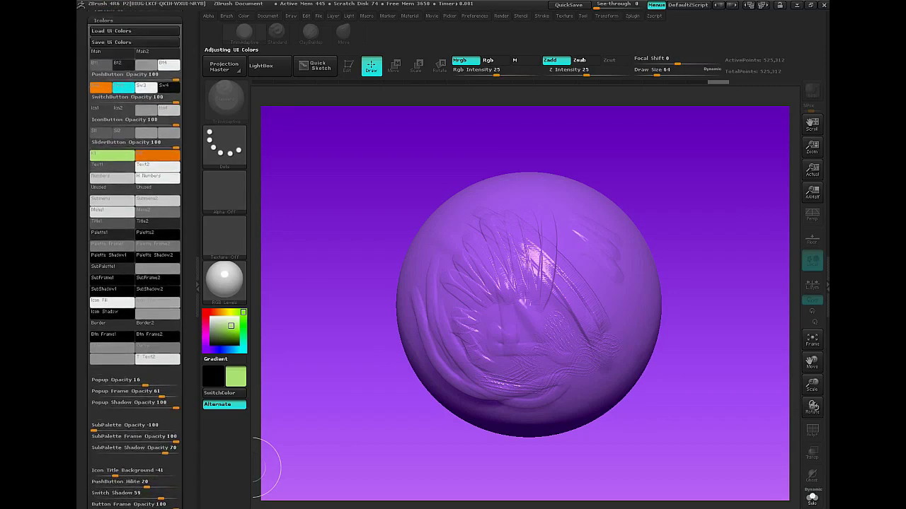
pyautogui.click(104, 79)
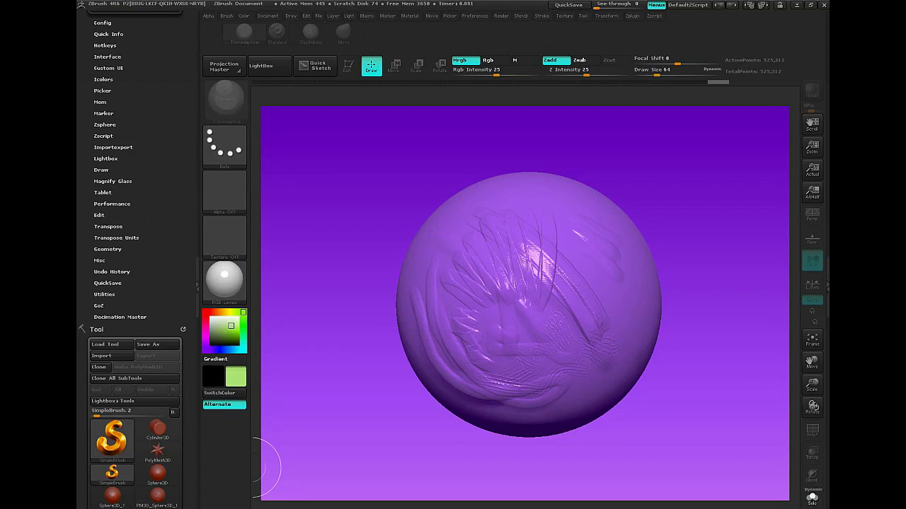
# Try out the Magnify Glass with Radius 83, Zoom 1.1656 and Curvature 0.0897, and switch it off
pyautogui.click(112, 182)
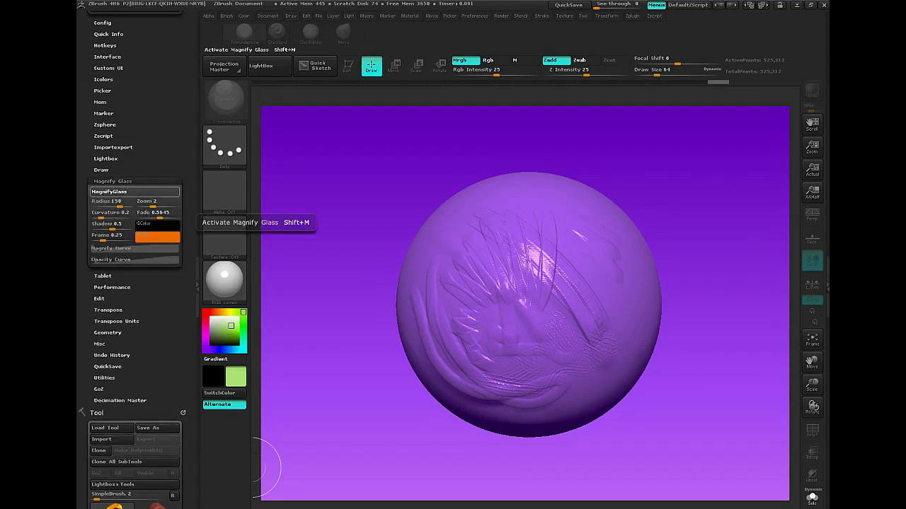
pyautogui.click(109, 192)
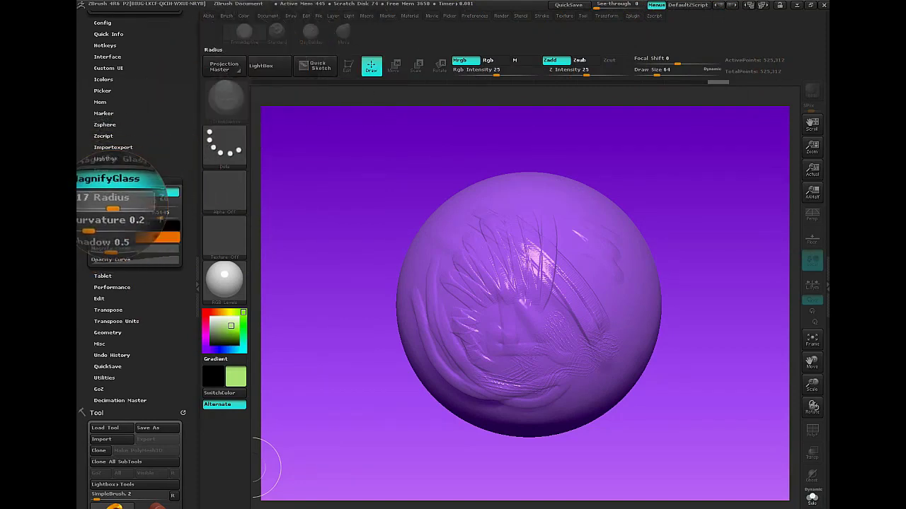
pyautogui.moveTo(131, 205)
pyautogui.mouseDown()
pyautogui.moveTo(107, 203)
pyautogui.moveTo(153, 207)
pyautogui.moveTo(146, 204)
pyautogui.mouseUp()
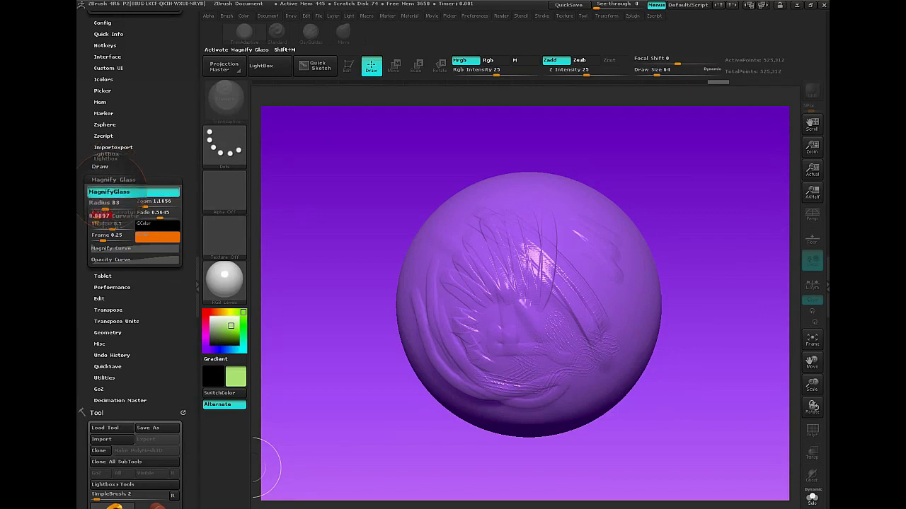
pyautogui.click(112, 193)
pyautogui.click(112, 182)
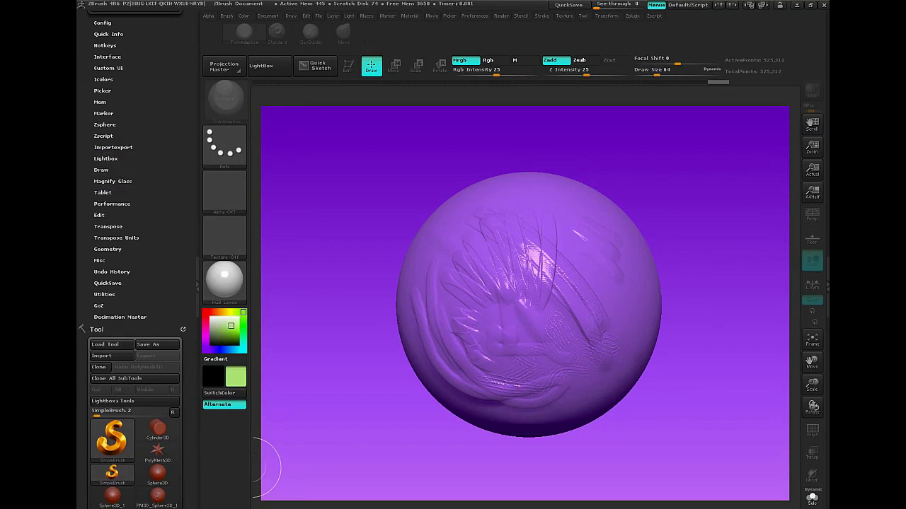
# Examine the Tablet sensitivity settings and the GoZ application paths for Maya and Photoshop
pyautogui.click(102, 193)
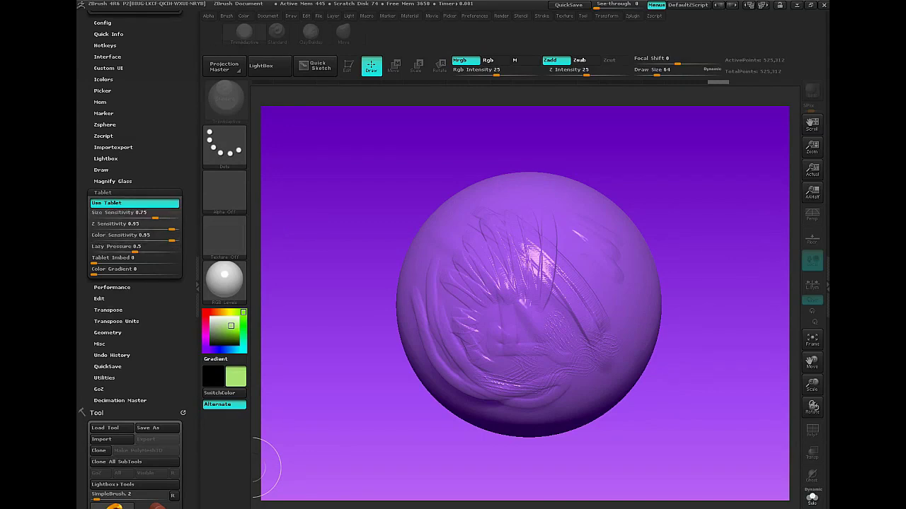
pyautogui.click(104, 193)
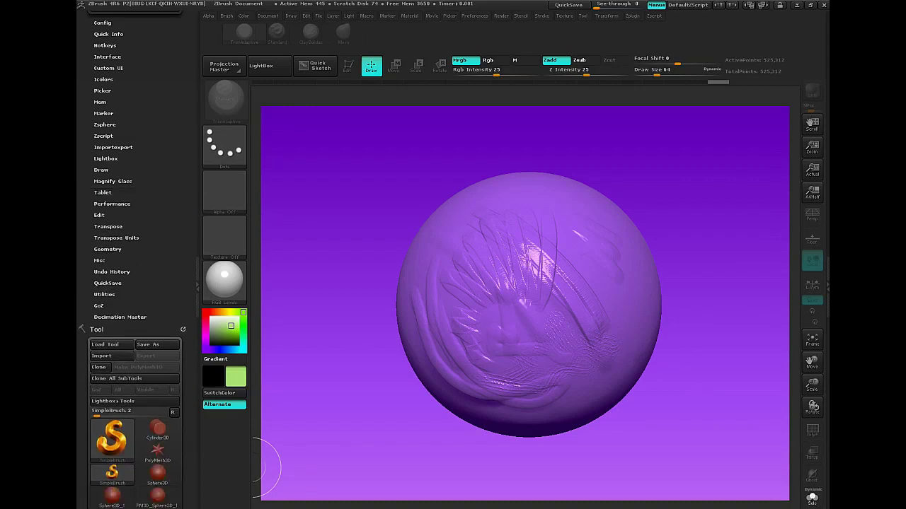
pyautogui.click(99, 306)
pyautogui.scroll(-4, 135, 318)
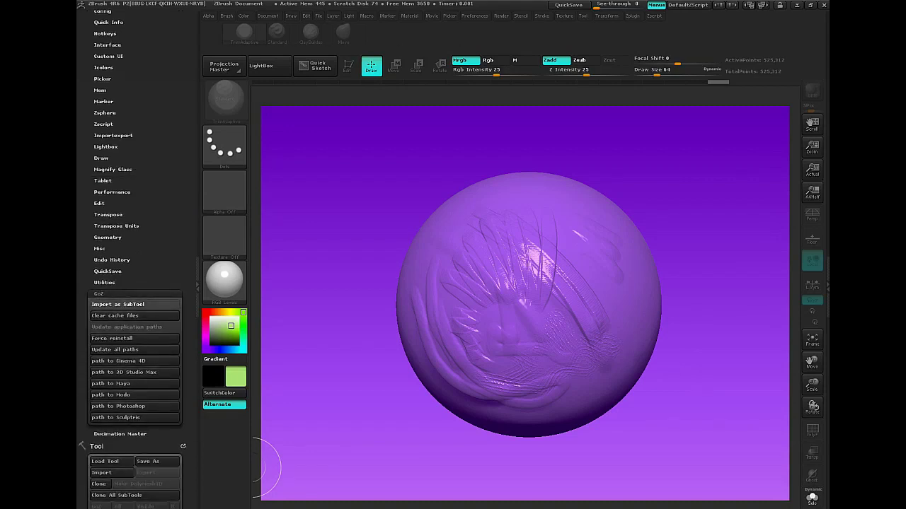
pyautogui.moveTo(134, 317)
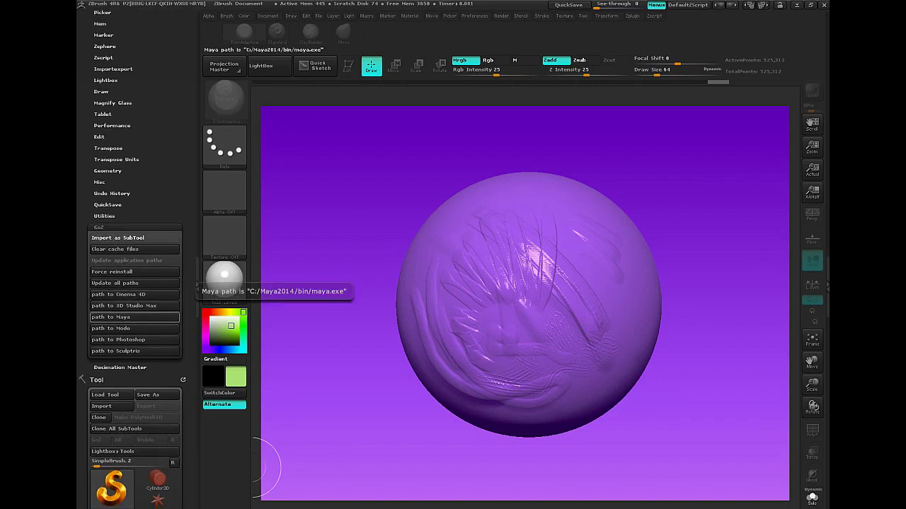
pyautogui.moveTo(134, 340)
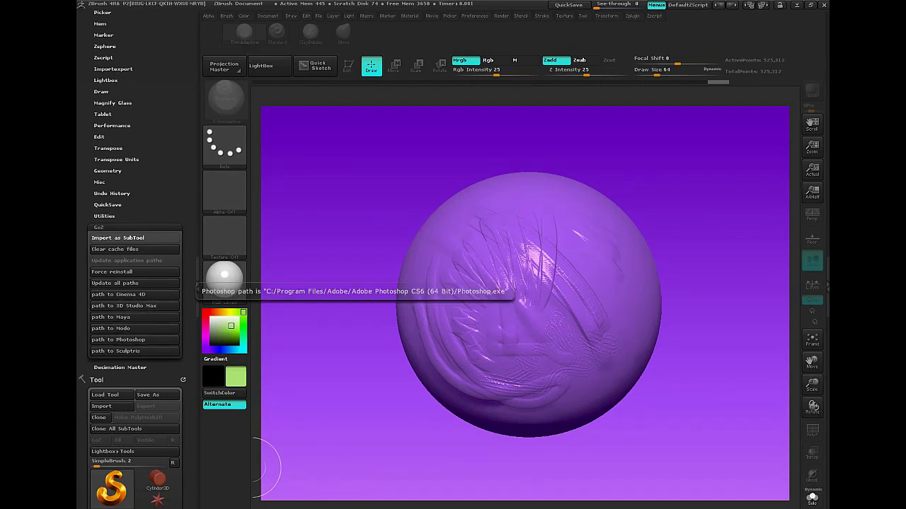
pyautogui.click(99, 227)
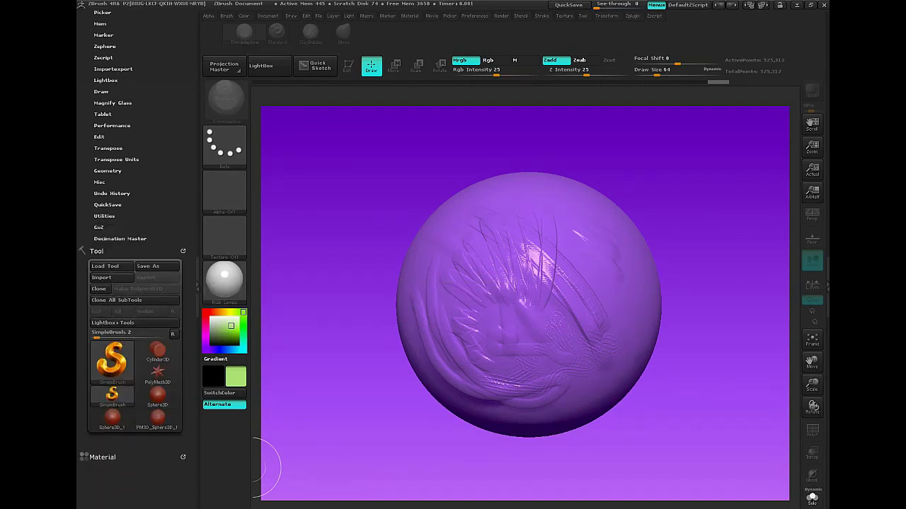
# Set the QuickSave Maximum Duration to 10 minutes and the Rest Duration to 5 minutes
pyautogui.click(108, 205)
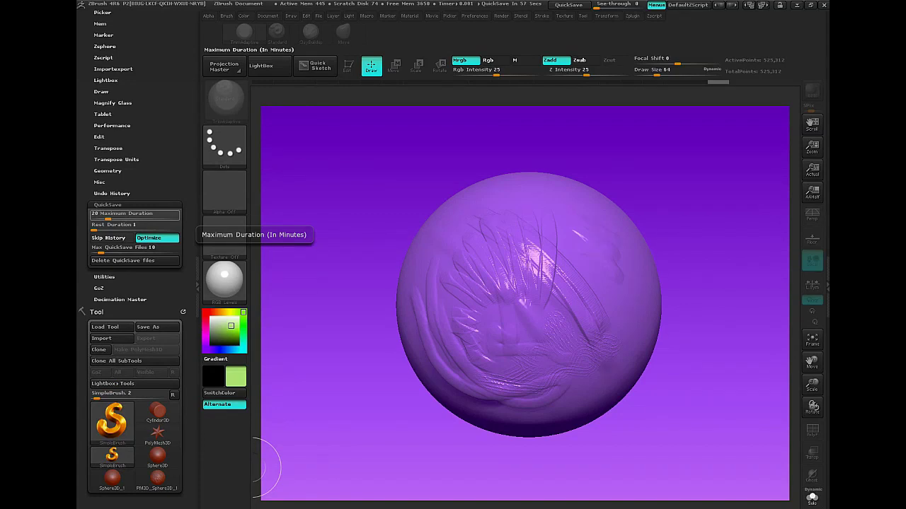
pyautogui.click(132, 214)
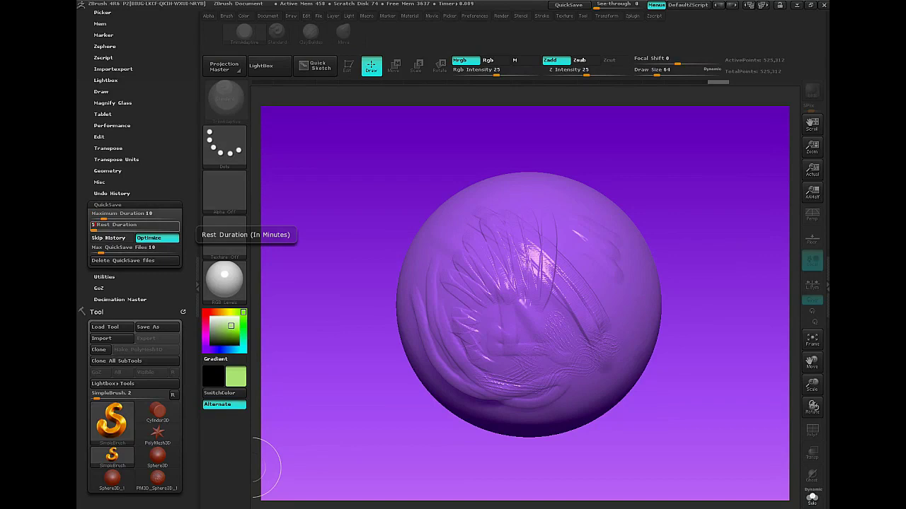
pyautogui.press('Return')
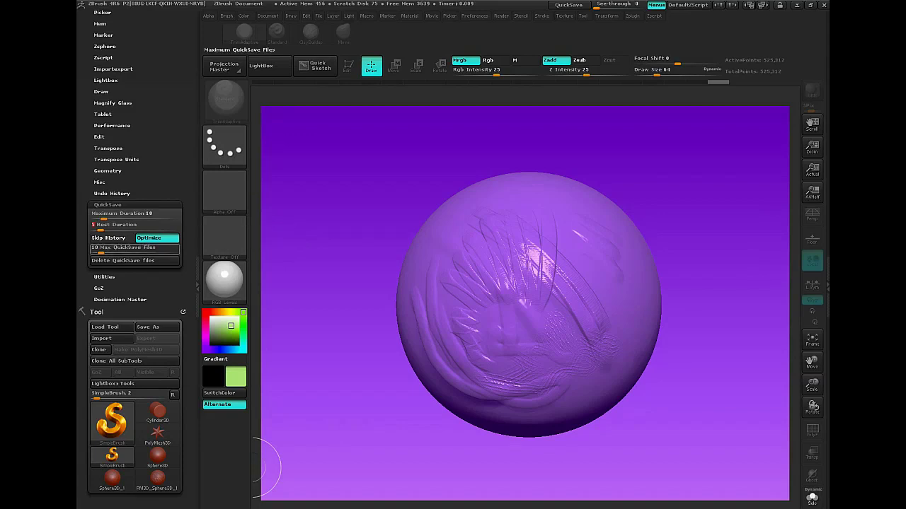
# Set Max QuickSave Files to 50 and collapse the QuickSave section
pyautogui.write('50')
pyautogui.press('Return')
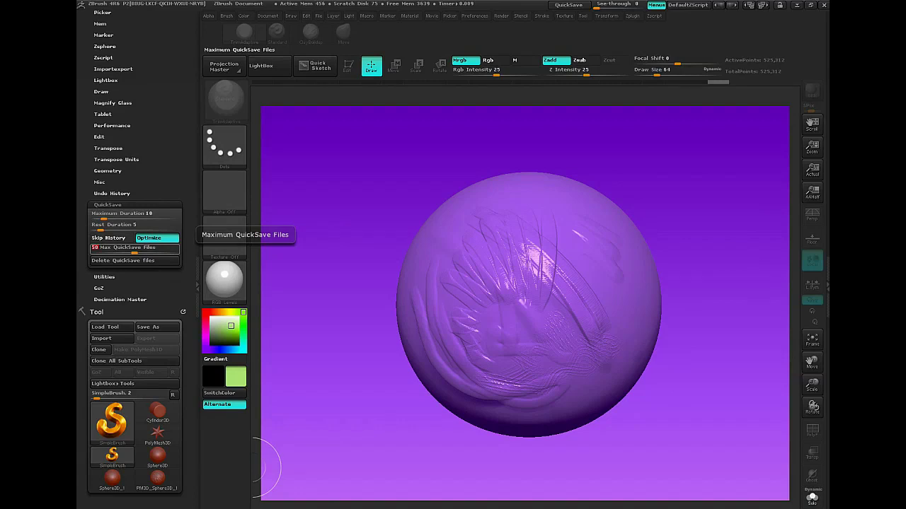
pyautogui.write('2')
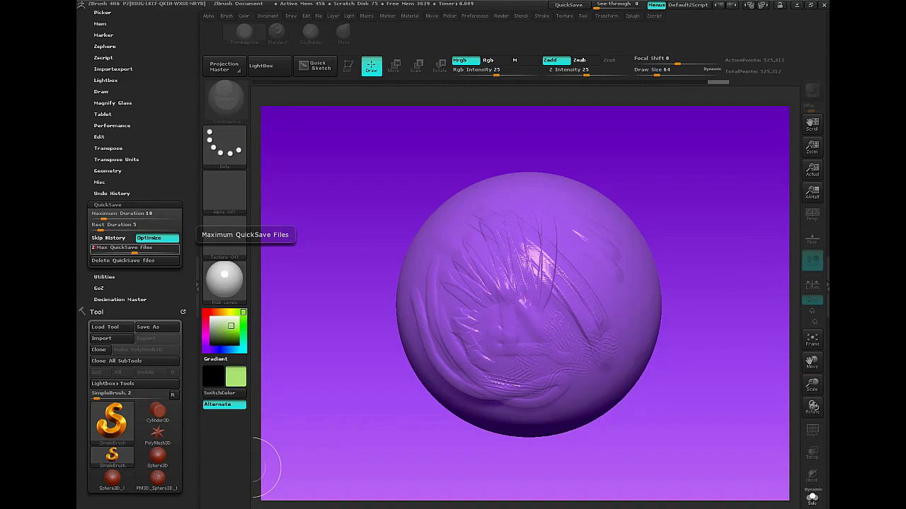
pyautogui.write('5')
pyautogui.press('BackSpace')
pyautogui.press('BackSpace')
pyautogui.write('50')
pyautogui.press('Return')
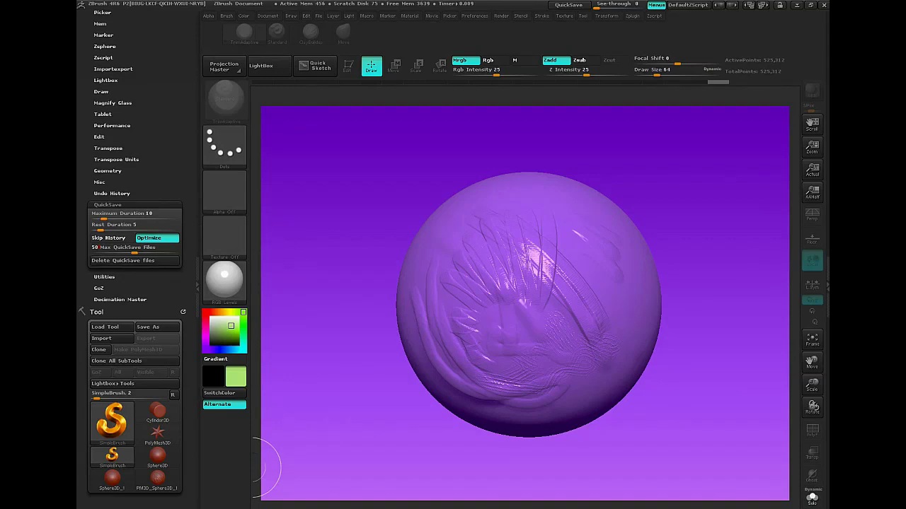
pyautogui.click(107, 205)
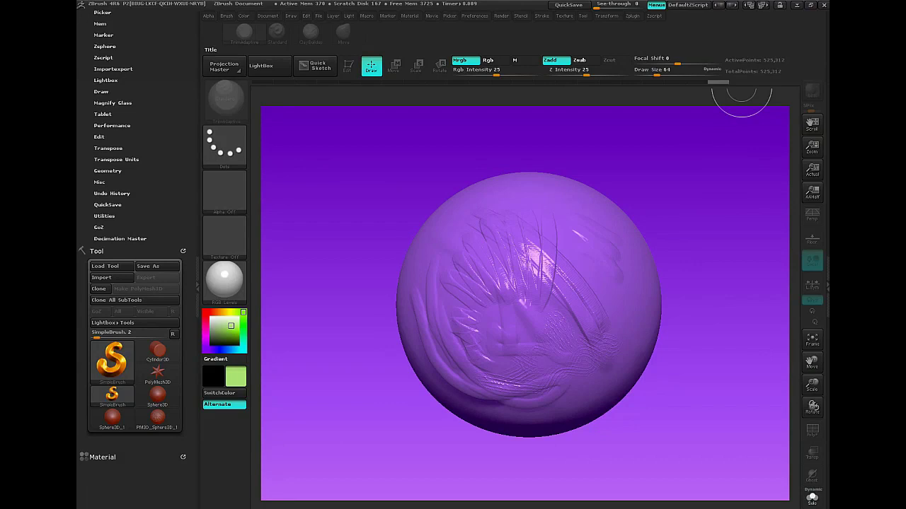
# Load the Sculpt01.cfg user interface configuration from the UserInterfaceLayouts folder
pyautogui.click(474, 16)
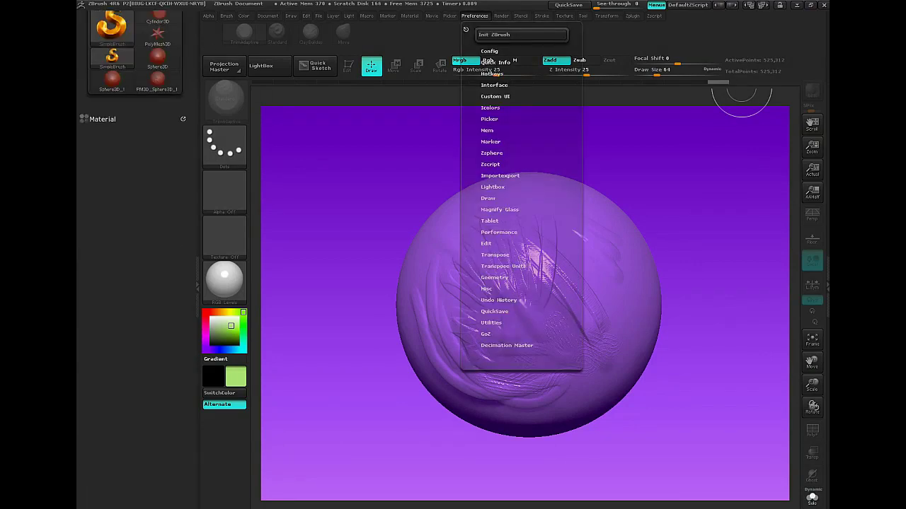
pyautogui.click(489, 51)
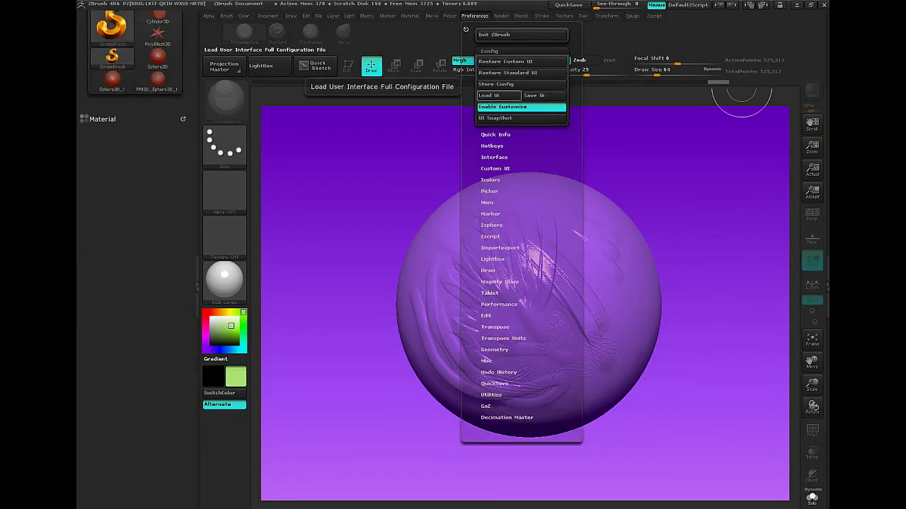
pyautogui.click(497, 96)
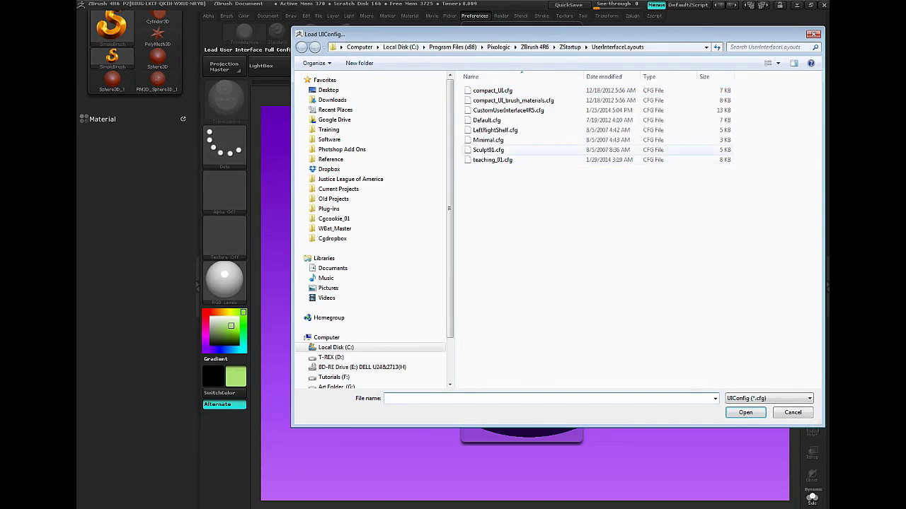
pyautogui.click(488, 150)
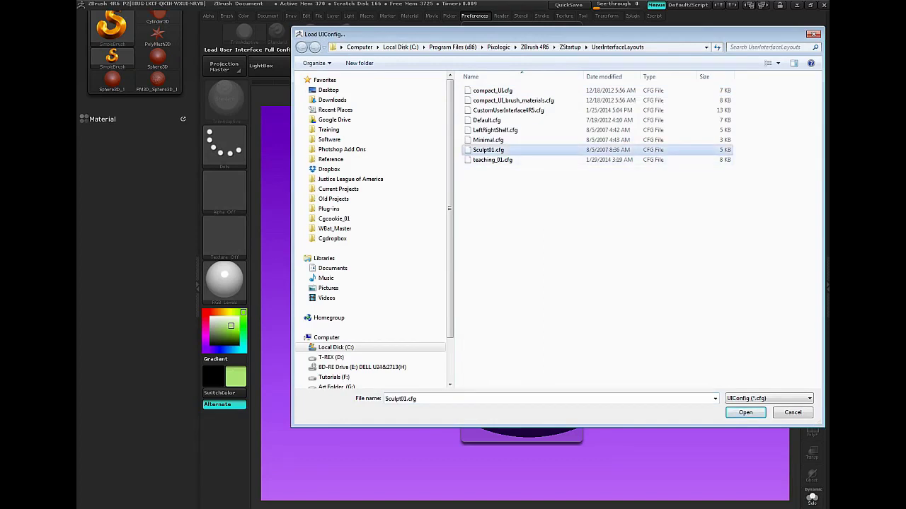
pyautogui.click(746, 412)
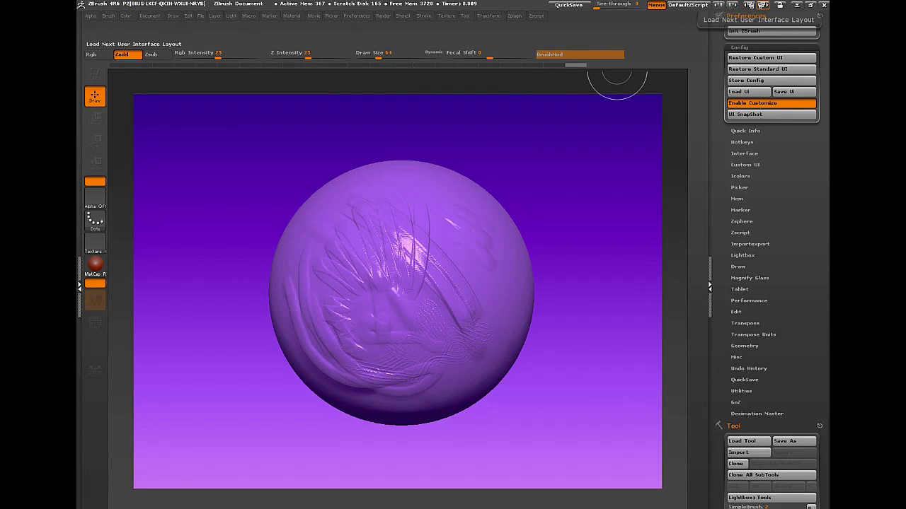
# Cycle through the available interface layouts, such as compact_UI_brush_materials, CustomUserInterface4R5, Default, LeftRightShelf, Minimal and teaching_01, ending on Sculpt01
pyautogui.click(750, 4)
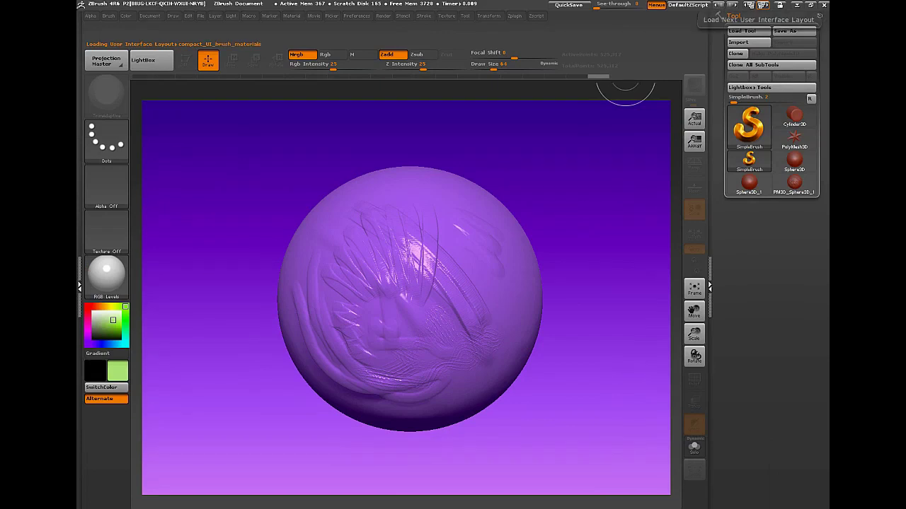
pyautogui.click(762, 5)
pyautogui.click(763, 5)
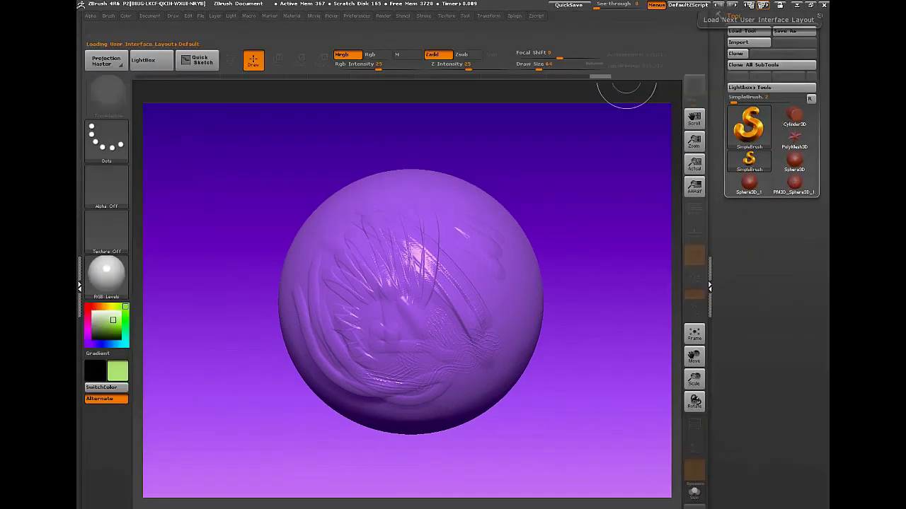
pyautogui.click(762, 4)
pyautogui.click(763, 4)
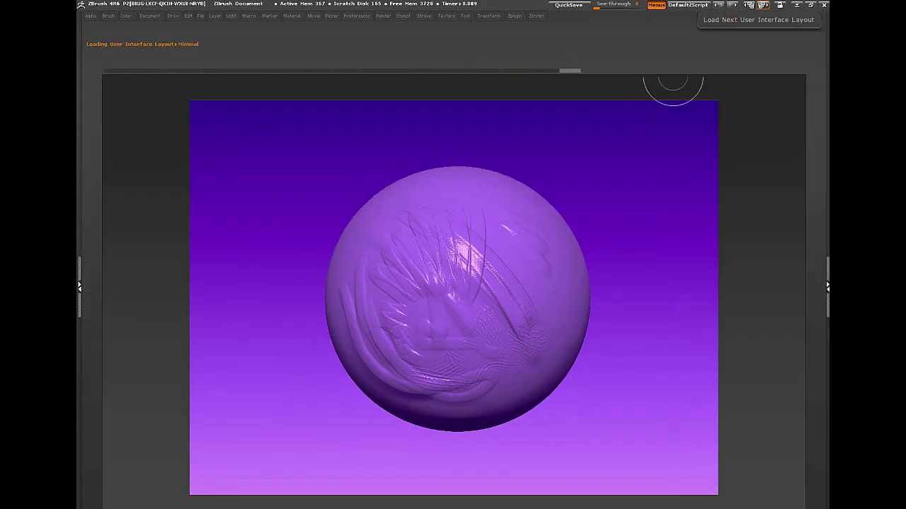
pyautogui.click(762, 5)
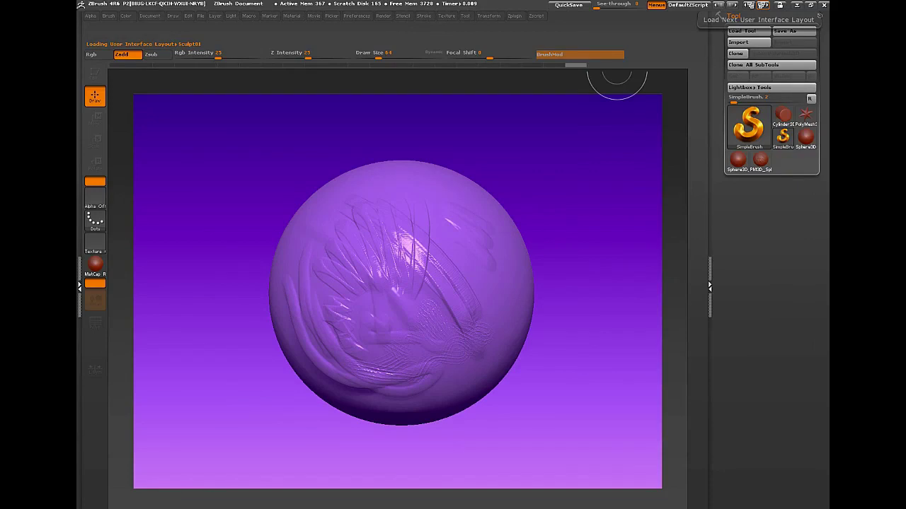
pyautogui.click(763, 4)
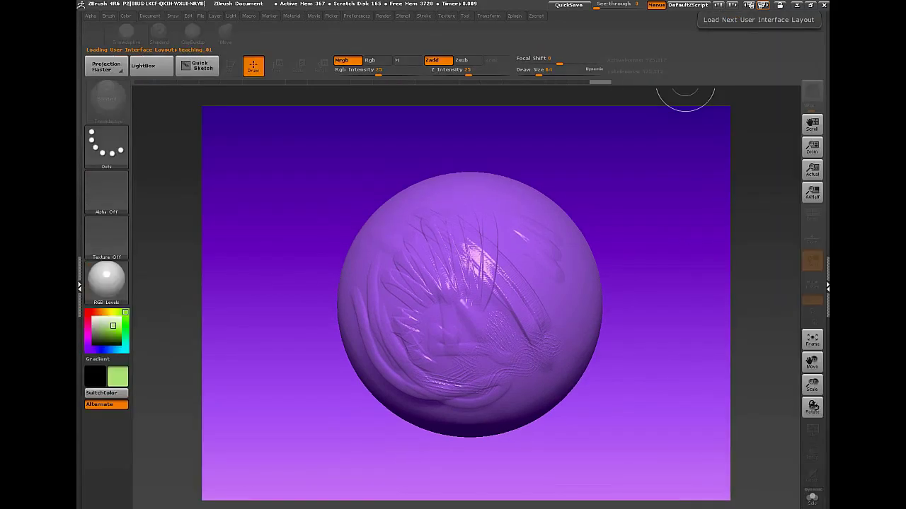
pyautogui.click(762, 4)
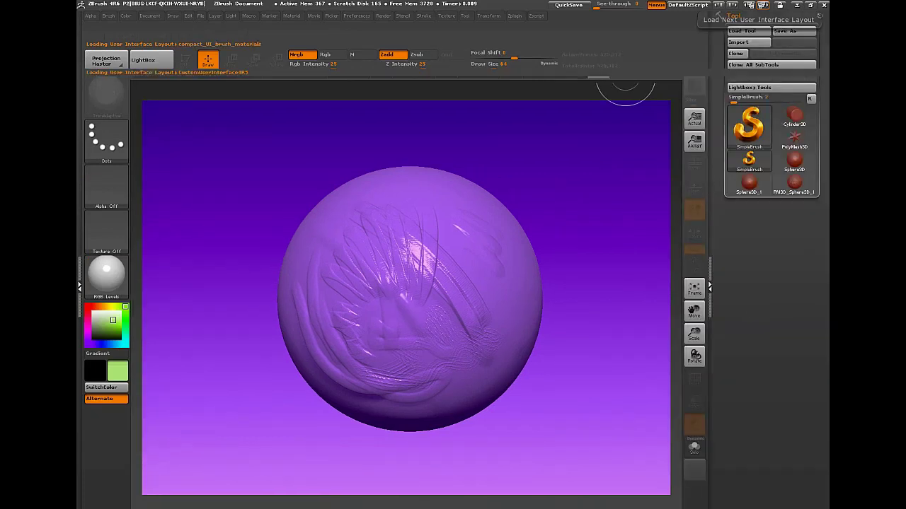
pyautogui.click(763, 4)
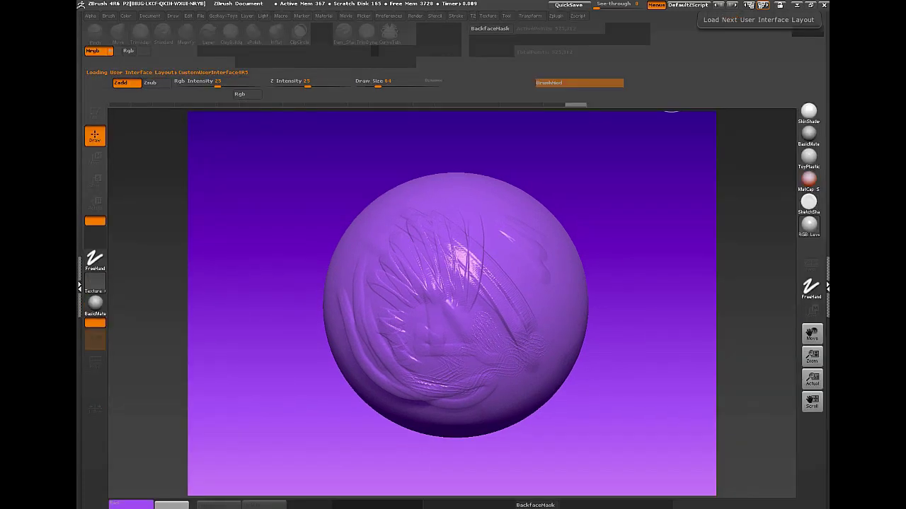
pyautogui.click(763, 4)
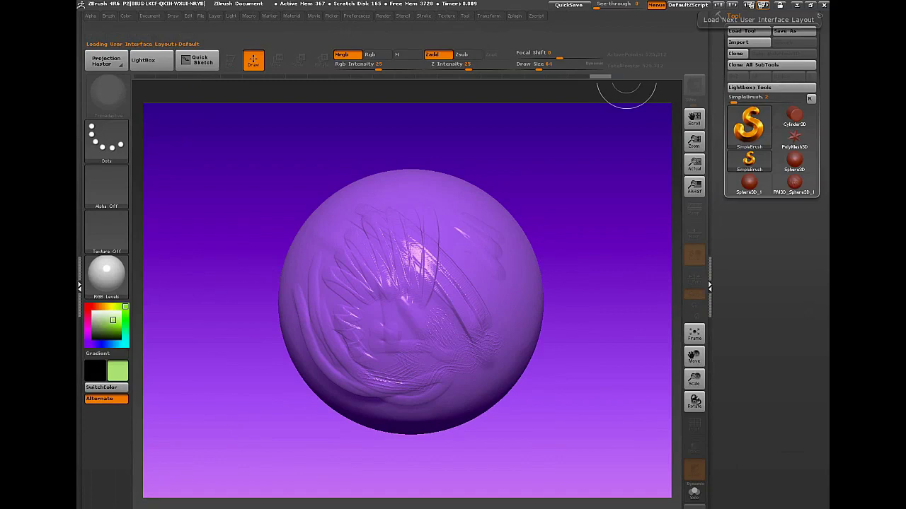
pyautogui.click(762, 4)
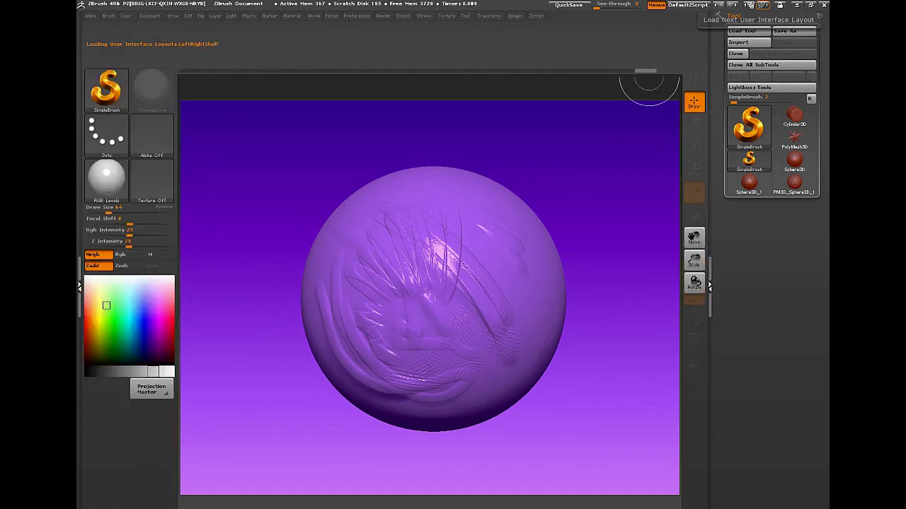
pyautogui.click(763, 4)
pyautogui.click(763, 5)
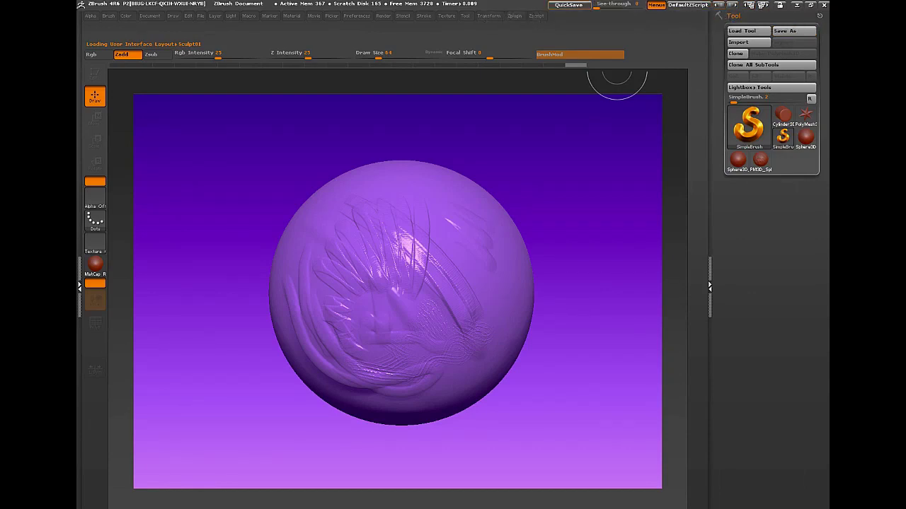
# Restore the standard user interface from the Config preferences
pyautogui.click(357, 16)
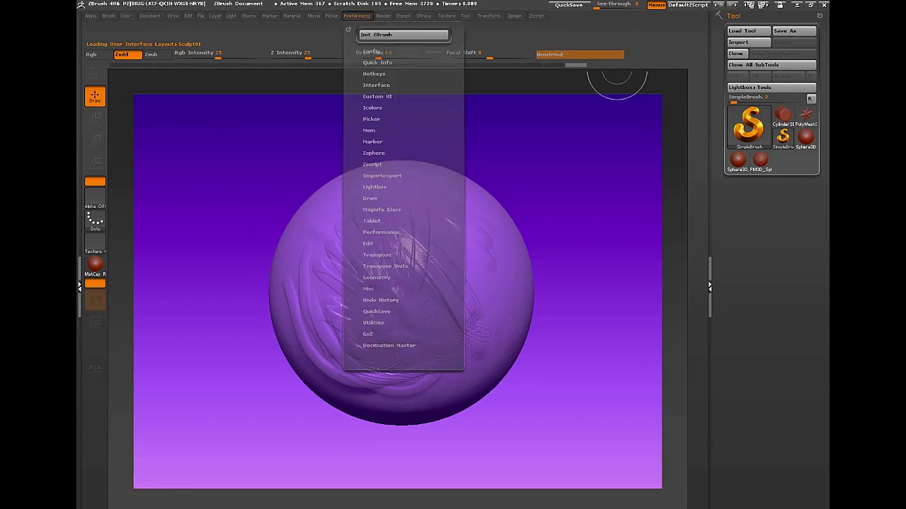
pyautogui.click(371, 51)
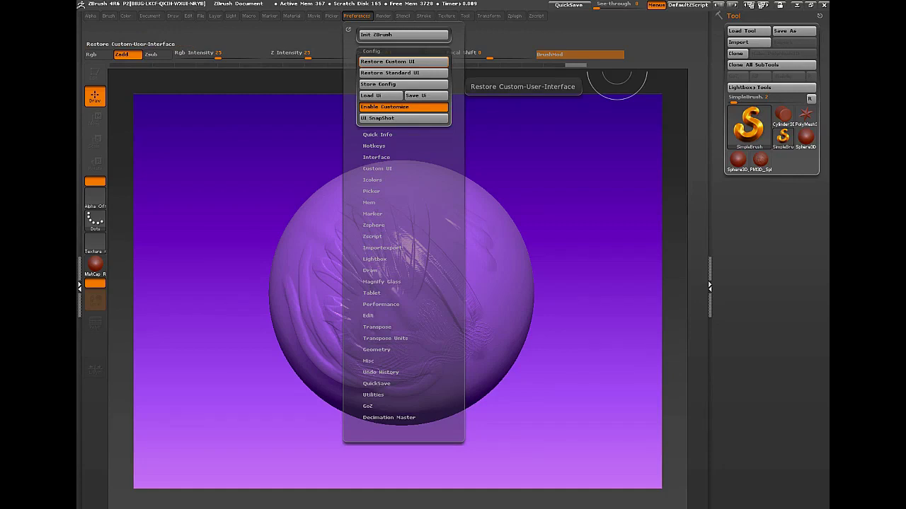
pyautogui.click(403, 62)
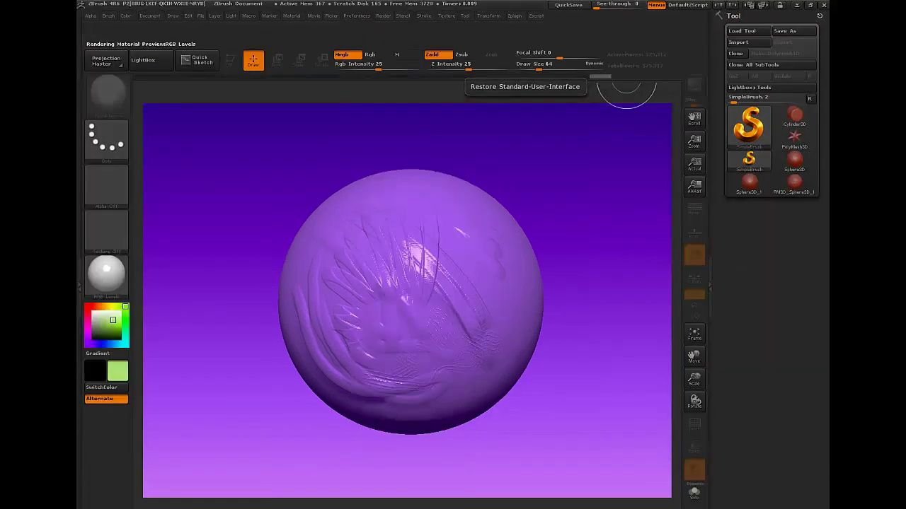